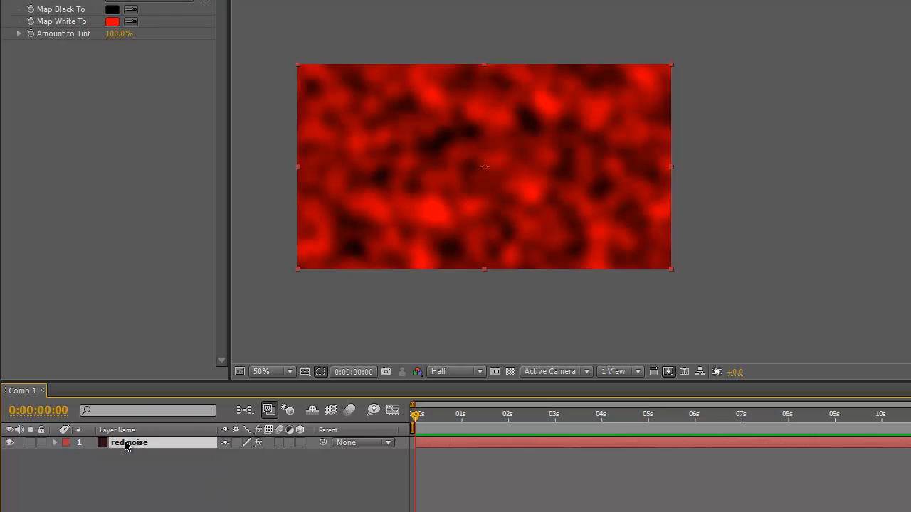
Duplicate the red noise layer and rename the copy "green noise"
key(ctrl+d)
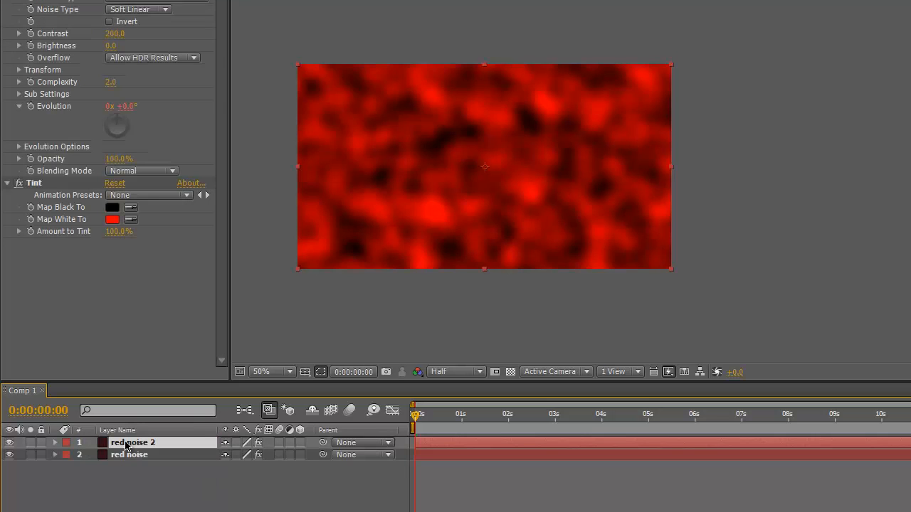
key(Return)
double_click(118, 443)
text(gree)
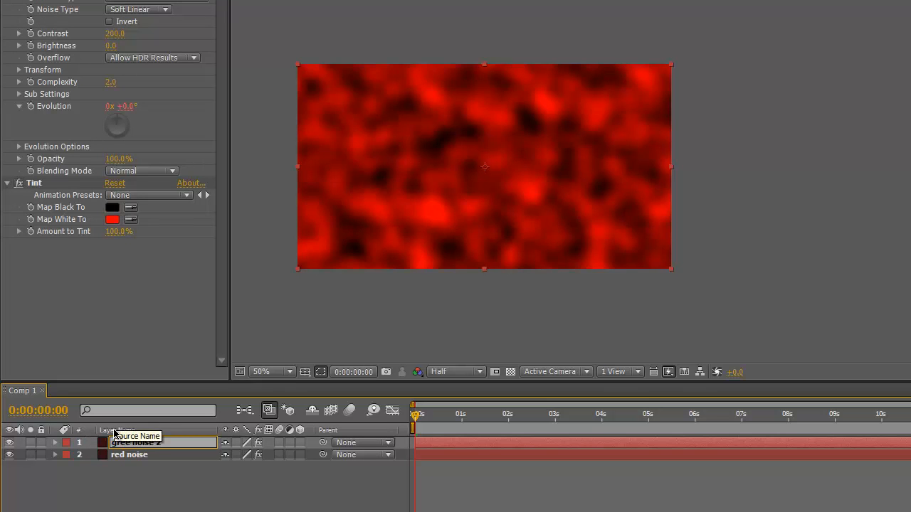
text(n)
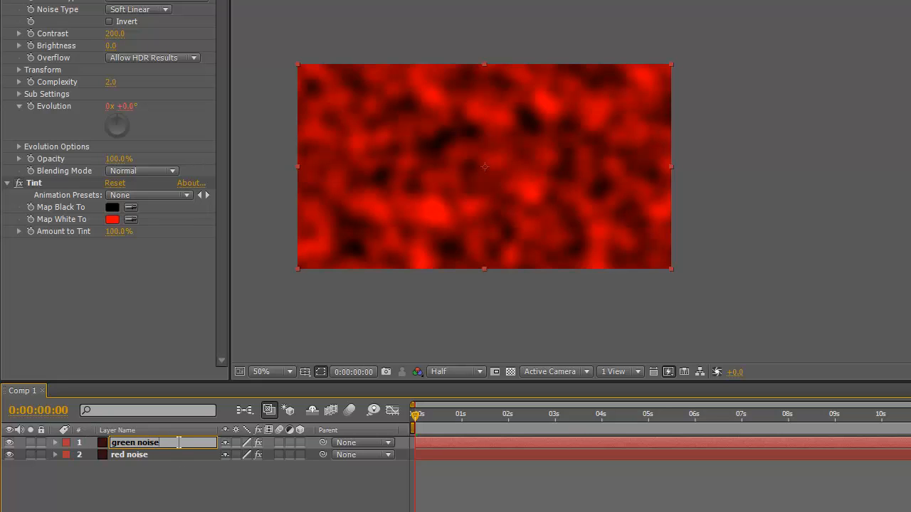
key(Return)
Set the Tint effect's Map White To colour on the green noise layer to green with a hue of 120
click(118, 221)
click(340, 170)
text(120)
key(Return)
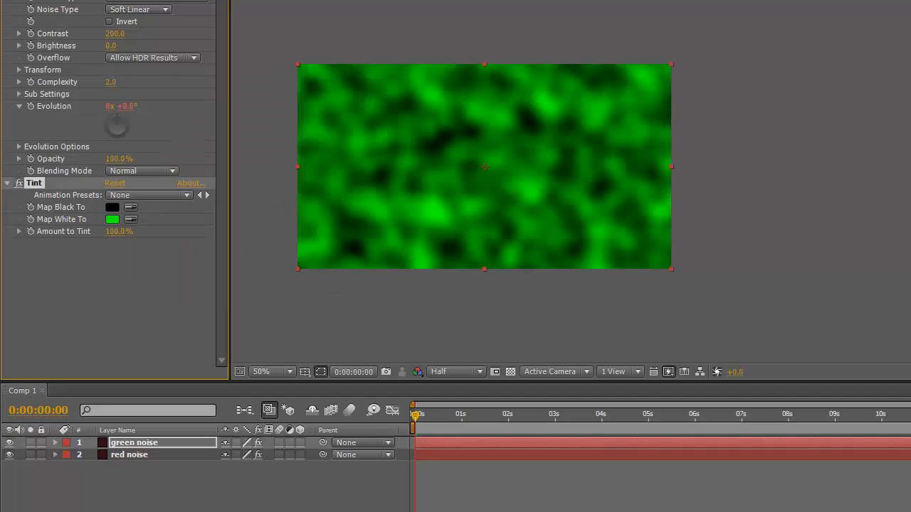
Display the layer modes in the timeline and set the green noise layer's blending mode to Add
click(136, 471)
click(308, 503)
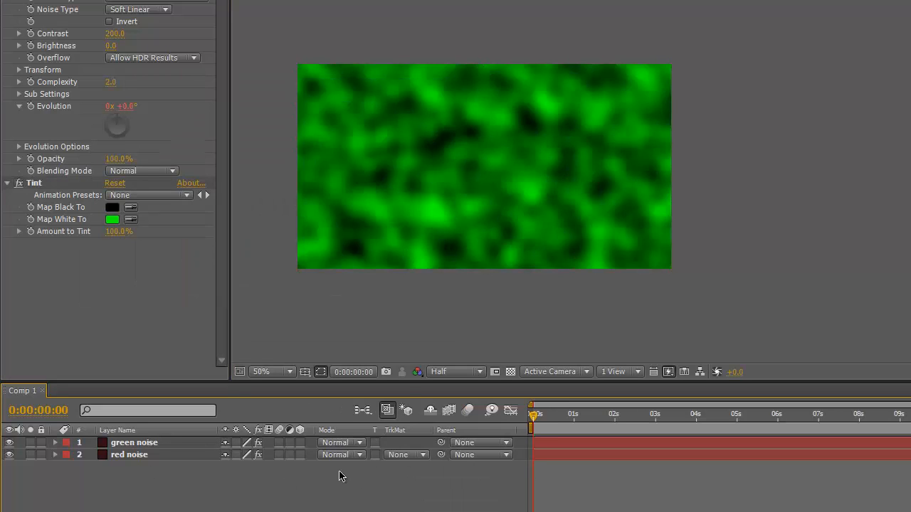
click(362, 443)
click(375, 272)
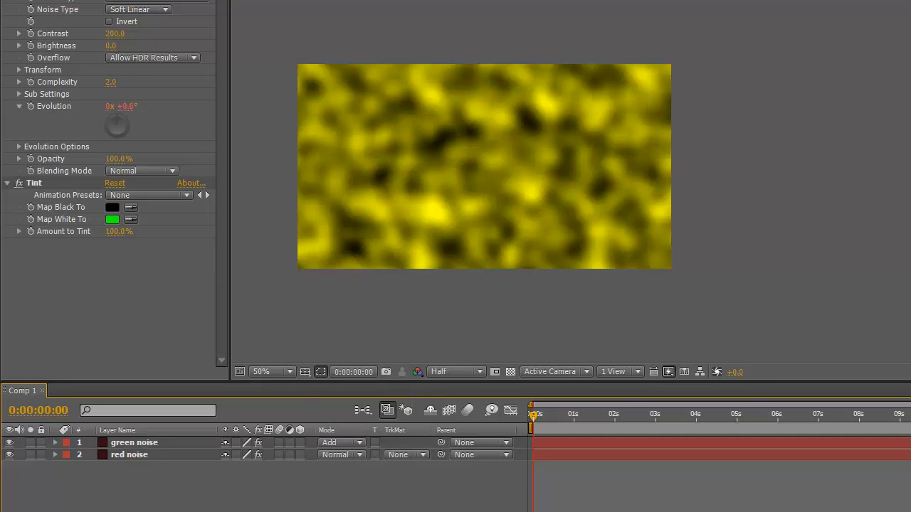
Duplicate the green noise layer and rename the copy "blue noise"
key(ctrl+d)
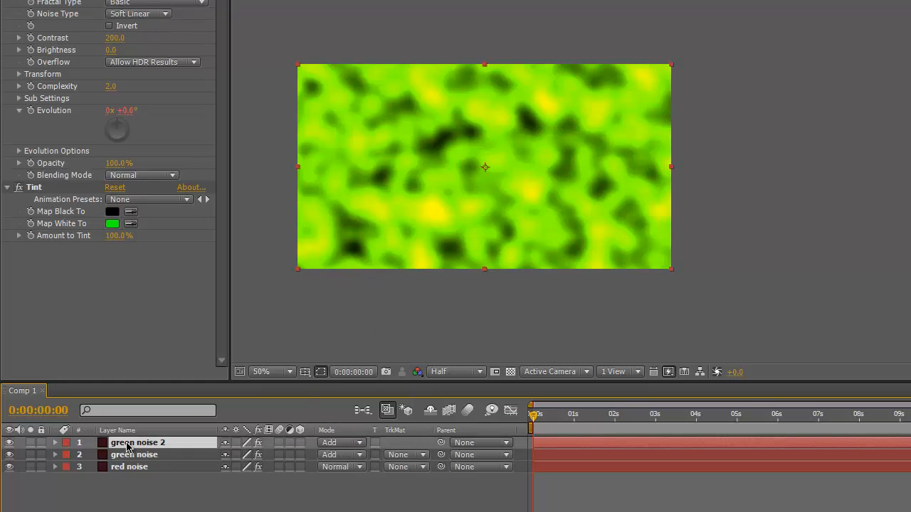
key(Return)
double_click(127, 443)
text(blue)
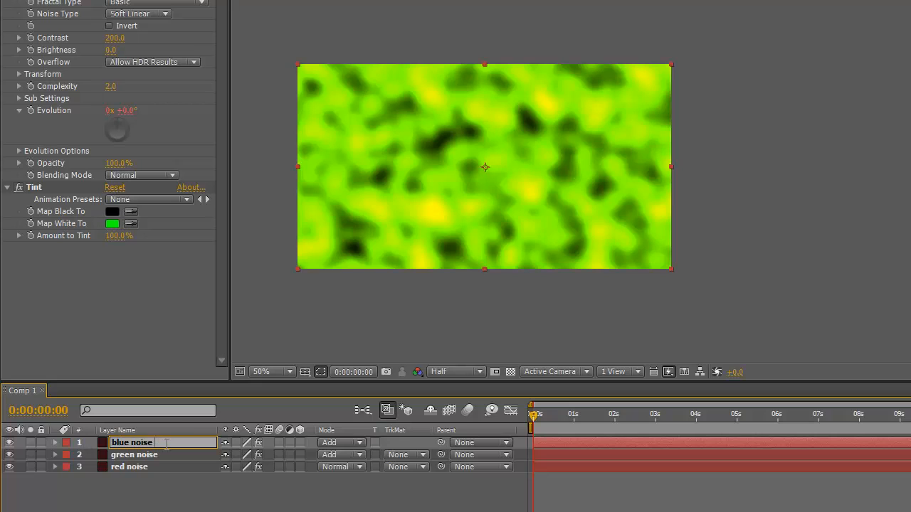
click(144, 482)
Set the Tint effect's Map White To colour on the blue noise layer to blue with a hue of 240
click(130, 442)
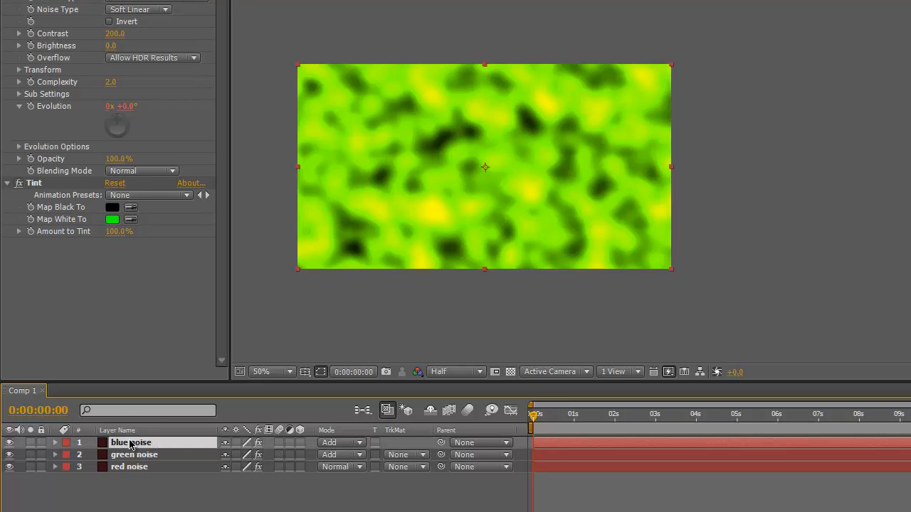
click(112, 221)
click(341, 171)
text(240)
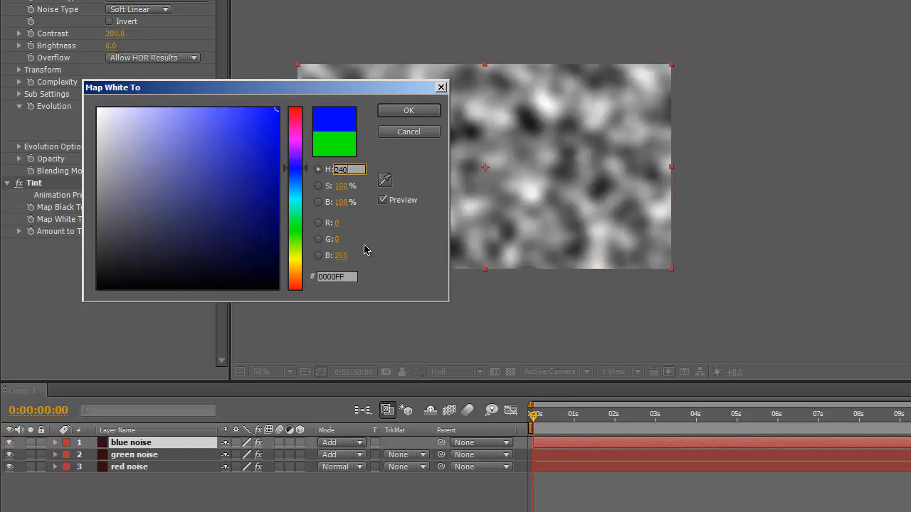
key(Return)
key(F2)
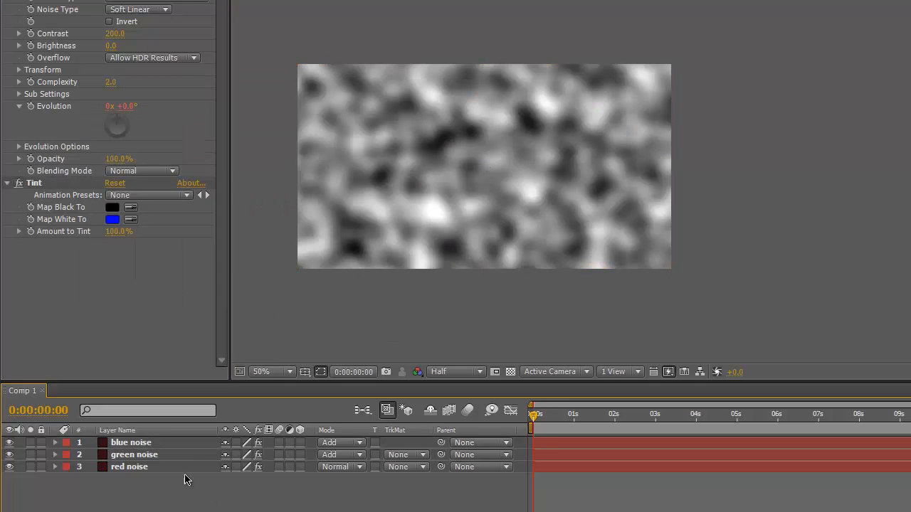
Move the blue noise layer's Offset Turbulence point to about 896, 166
click(139, 445)
click(19, 70)
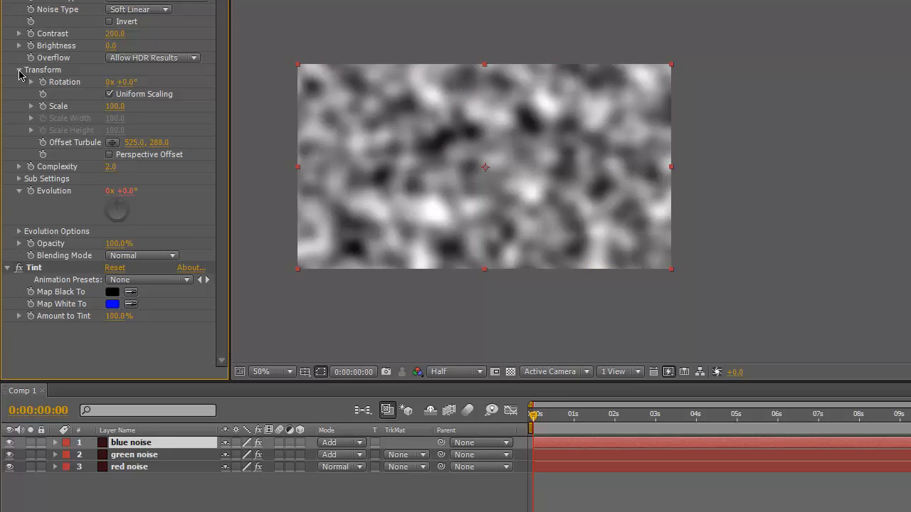
click(112, 142)
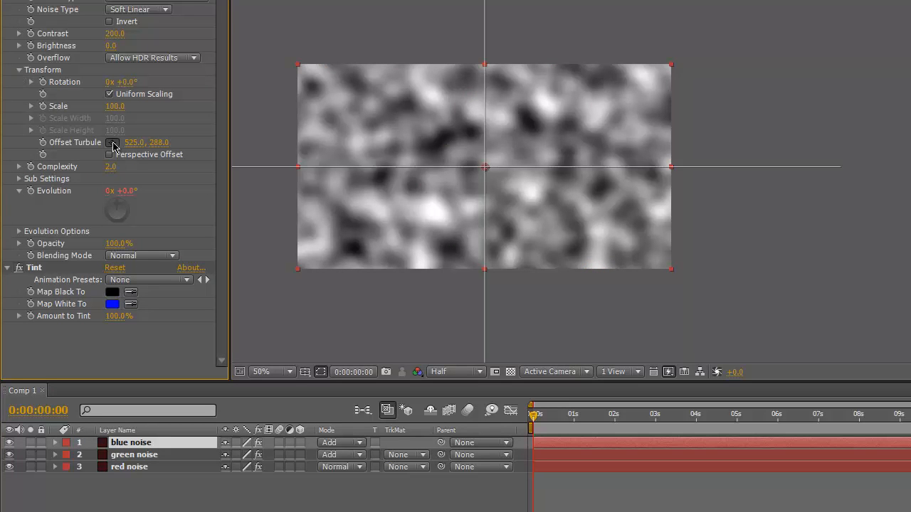
click(616, 125)
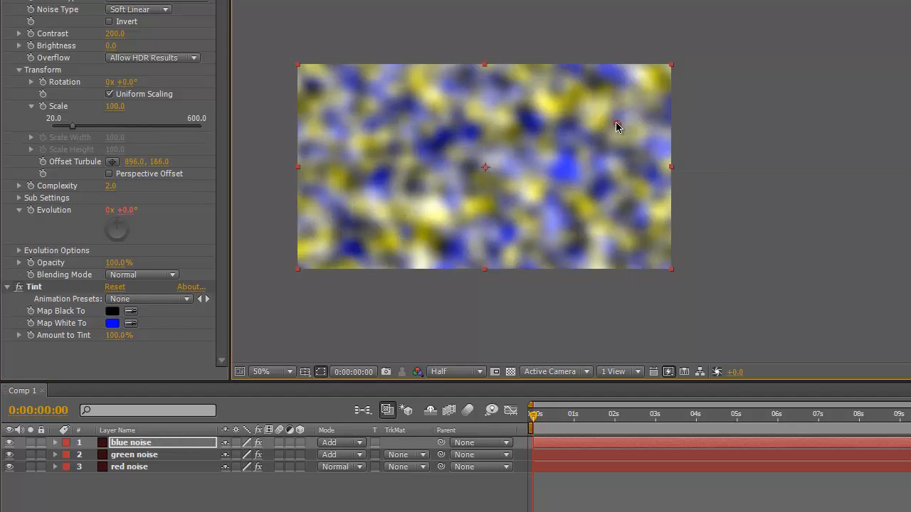
Move the green noise layer's Offset Turbulence point to about 282, 190 and preview the combined colour noise
click(152, 456)
click(19, 71)
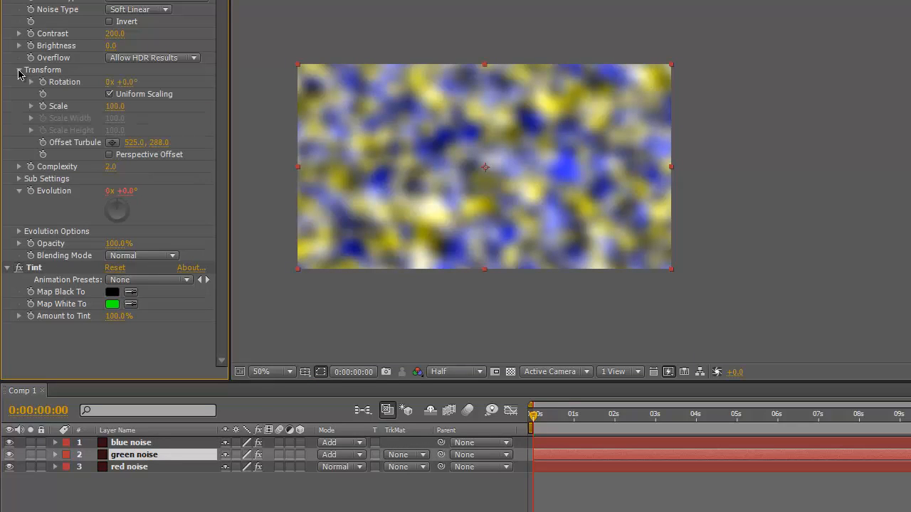
click(112, 142)
click(397, 135)
key(space)
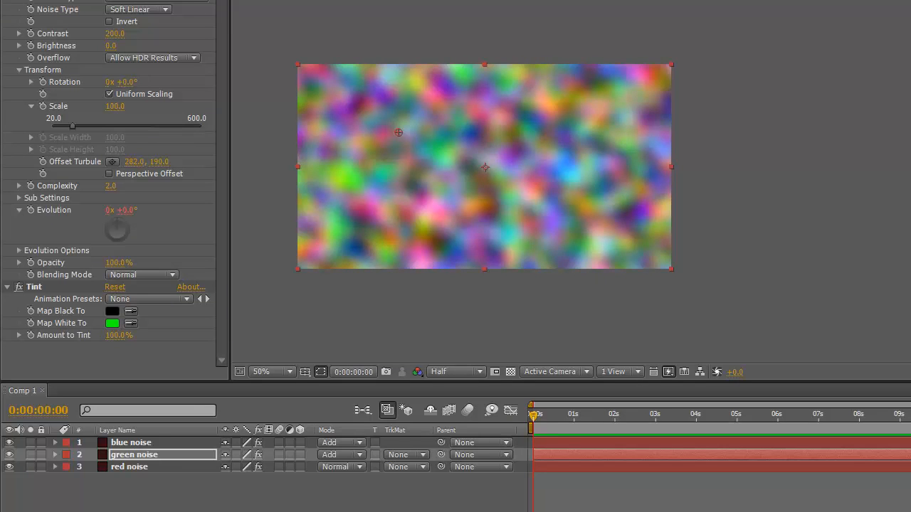
scroll(107, 285, down, 5)
scroll(25, 79, down, 2)
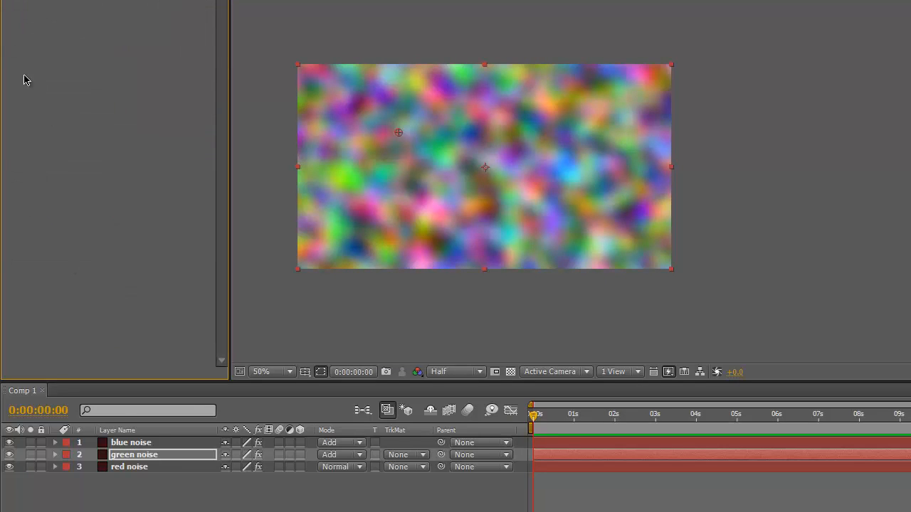
click(168, 444)
scroll(142, 349, down, 5)
click(132, 478)
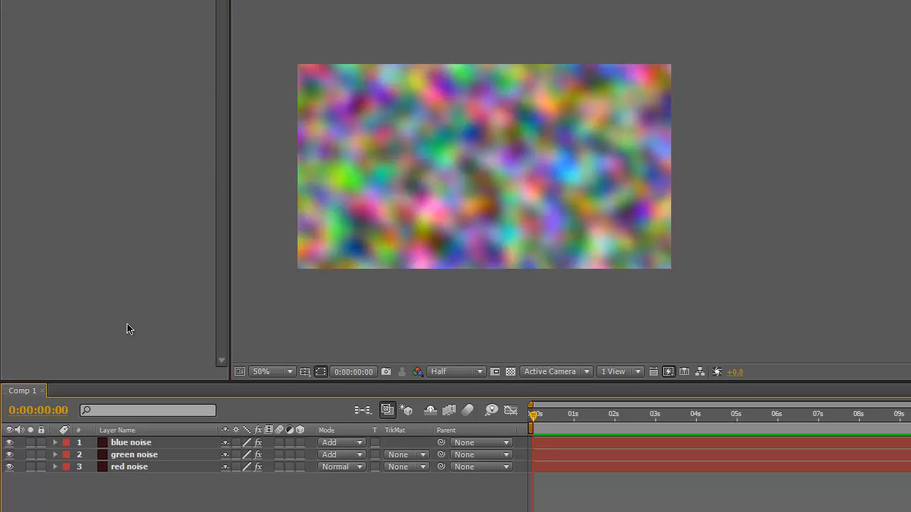
click(134, 468)
scroll(18, 98, down, 3)
click(168, 484)
Rename the composition Comp 1 as "colour noise 20s" in the project
key(ctrl+0)
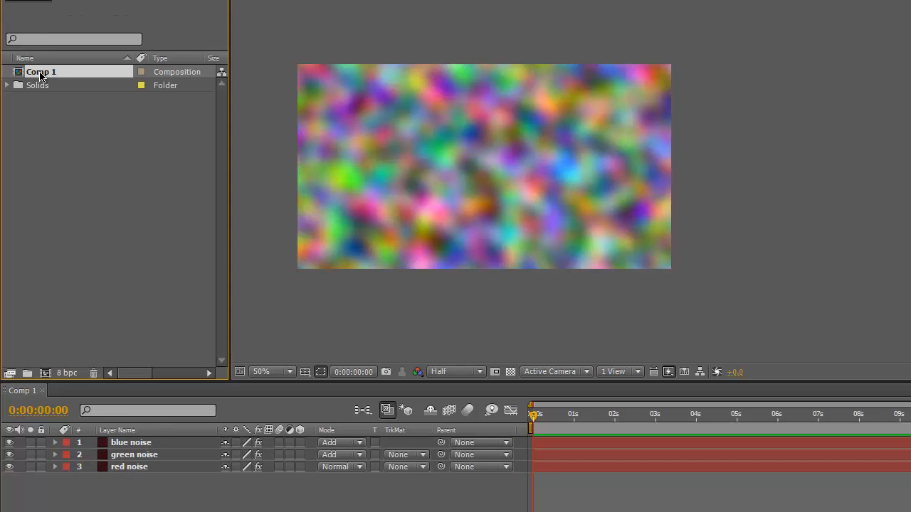
key(Return)
text(colour noise 20s)
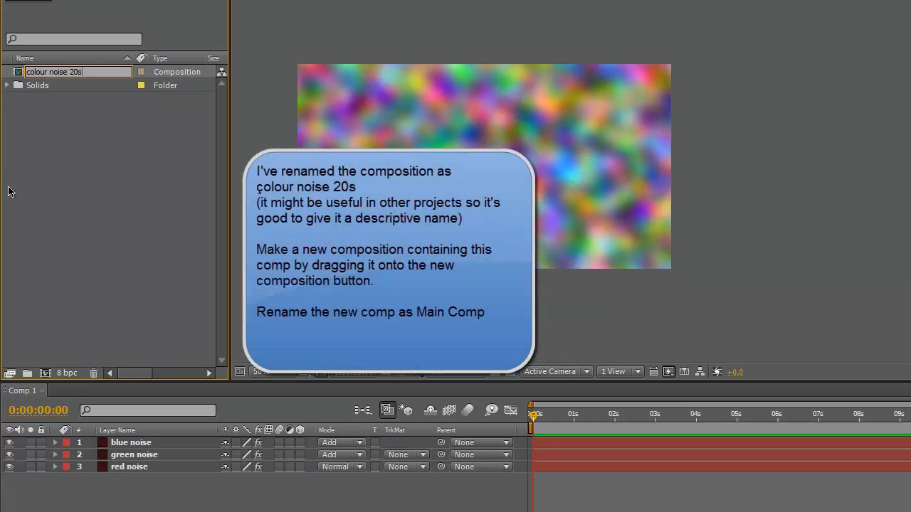
key(Return)
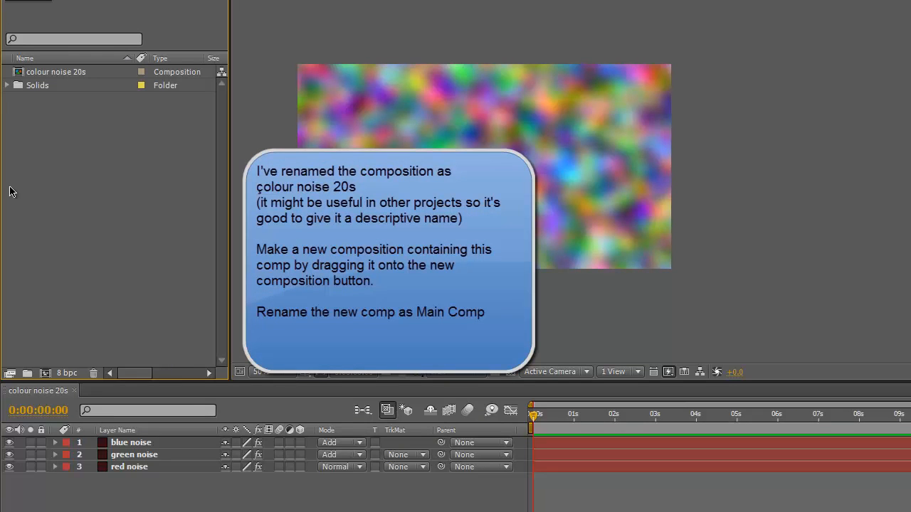
Create a new composition containing the colour noise 20s comp and rename it "main comp"
click(20, 74)
drag(20, 74, 47, 372)
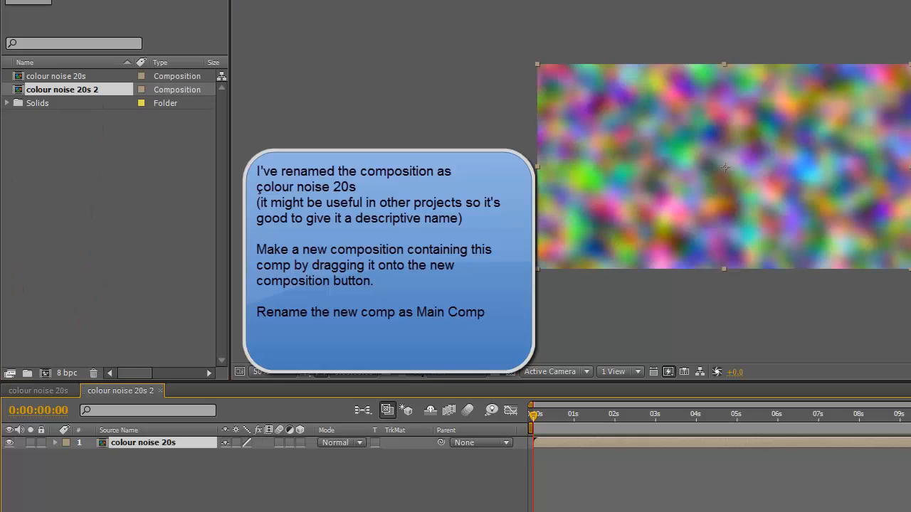
click(54, 91)
key(Return)
text(main conp)
key(Return)
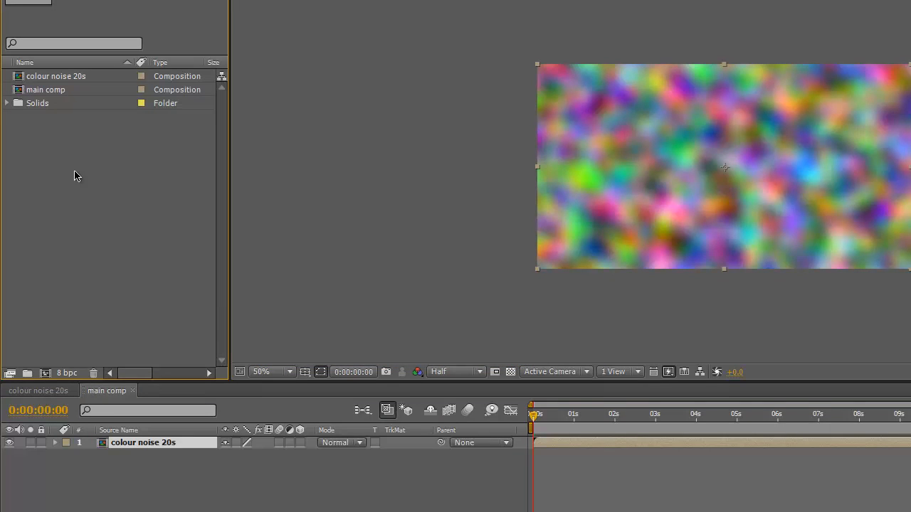
Rename the colour noise 20s layer in the main comp as "particles (col noise)"
right_click(145, 451)
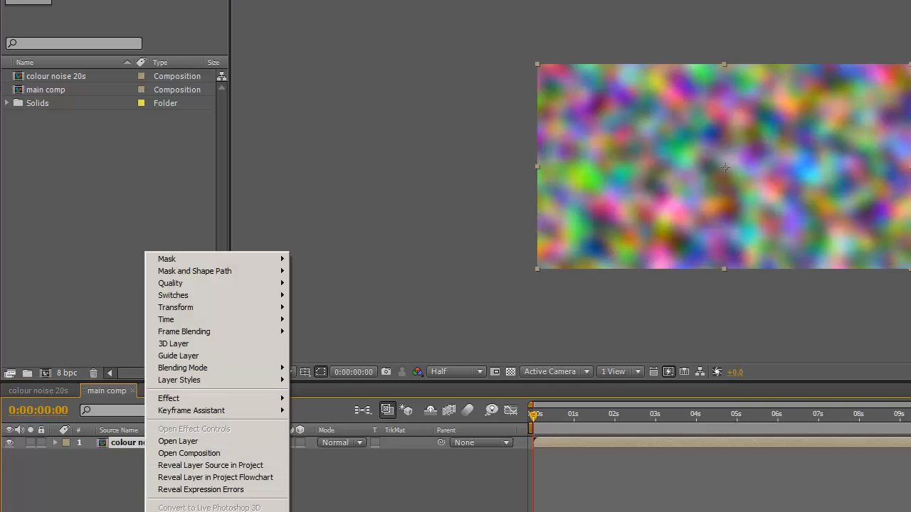
key(Escape)
key(Return)
text(particles (col noise)
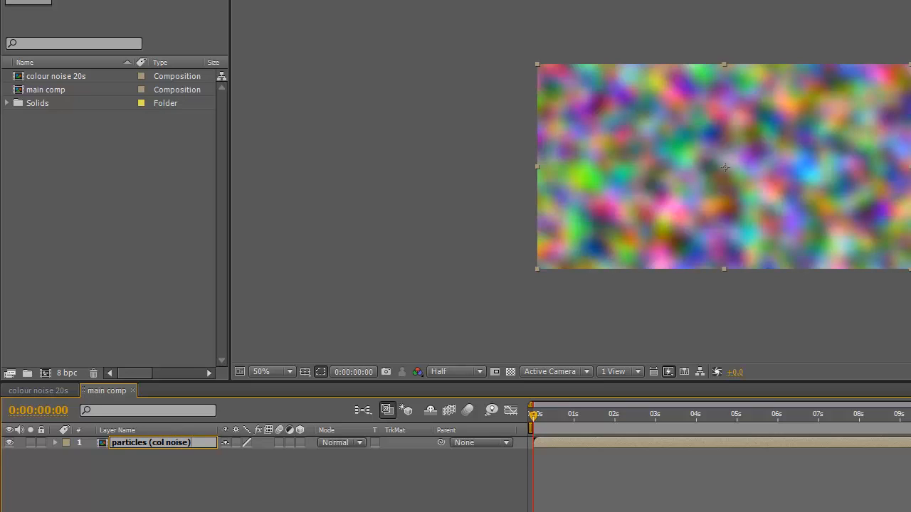
click(144, 455)
Apply the Particle Playground simulation effect to the particles (col noise) layer
click(150, 443)
click(14, 2)
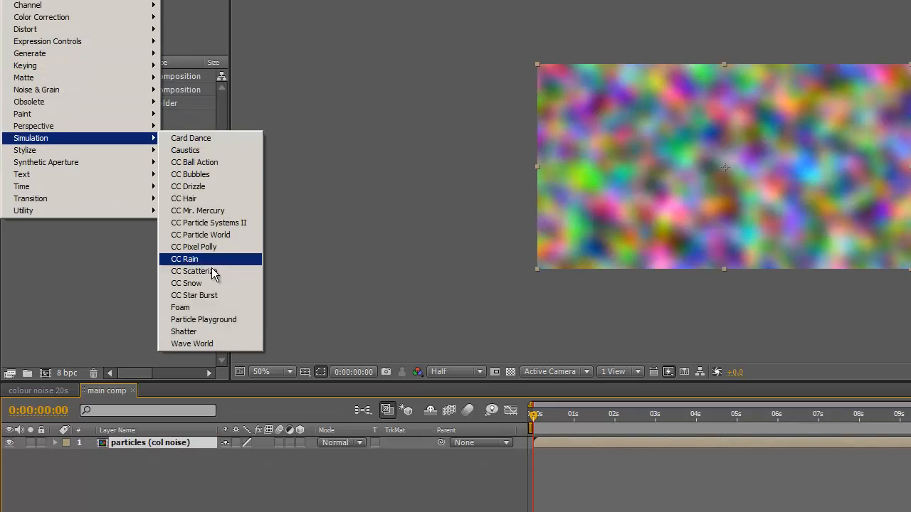
click(214, 322)
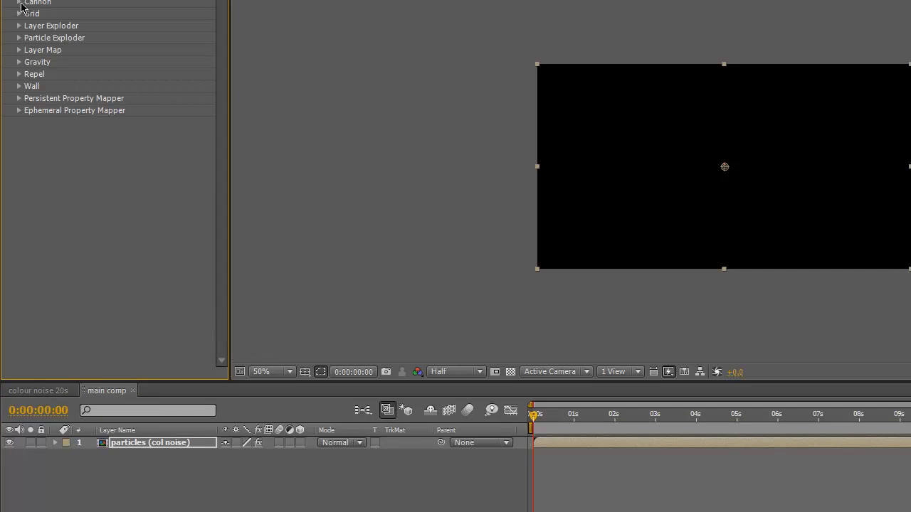
Position the Particle Playground cannon at the bottom centre of the frame, at about 524, 526
drag(540, 308, 260, 240)
drag(290, 379, 290, 241)
key(space)
drag(351, 146, 349, 206)
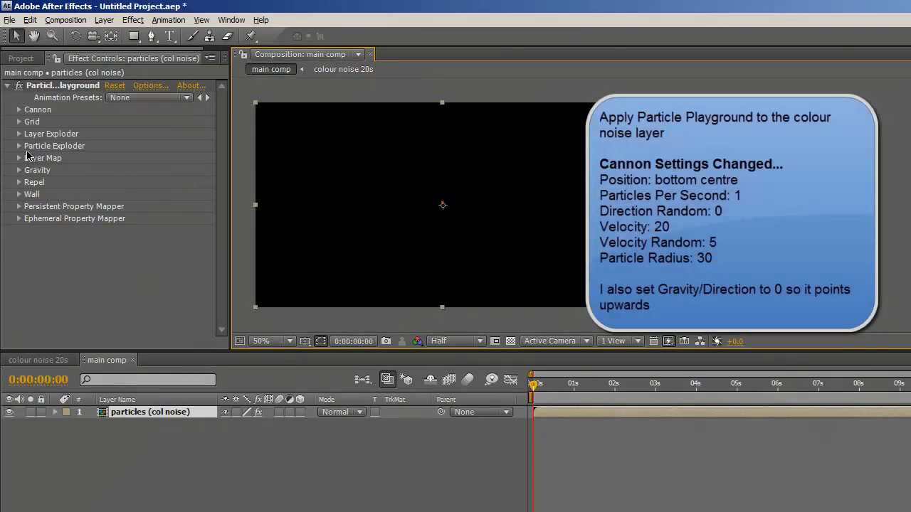
click(19, 111)
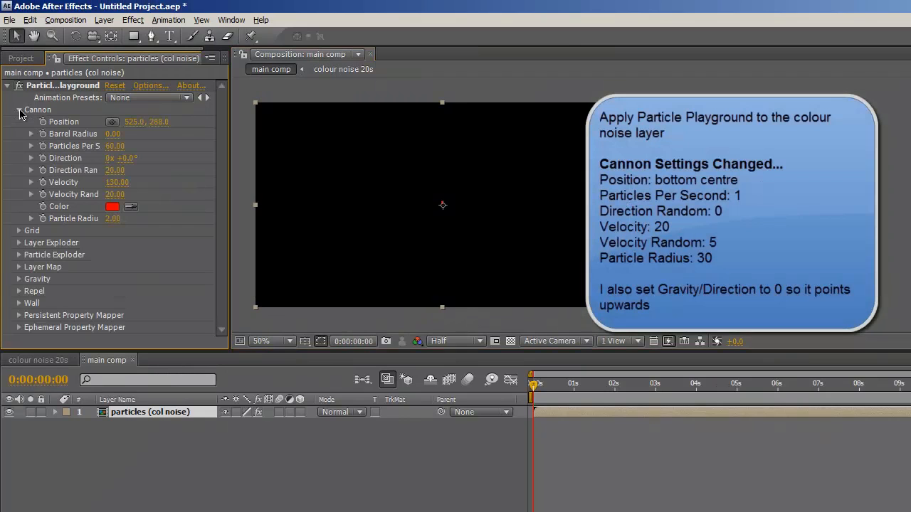
click(112, 121)
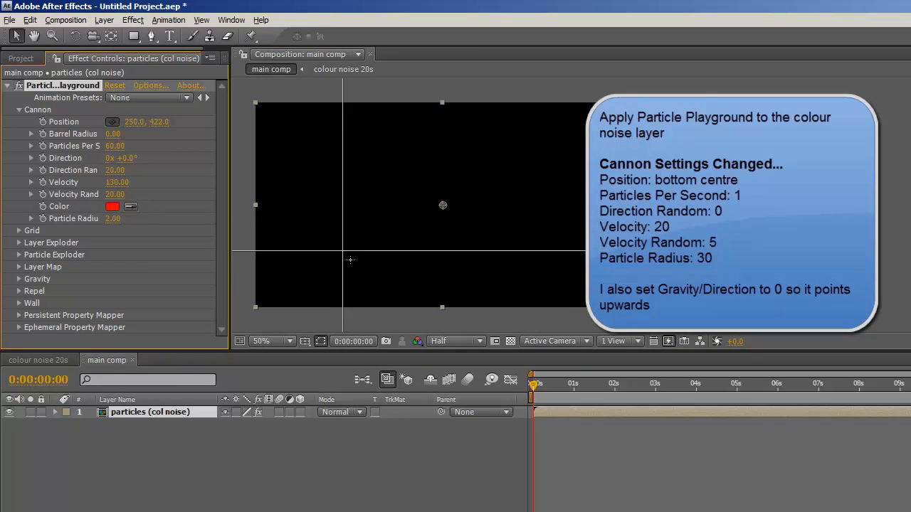
click(442, 290)
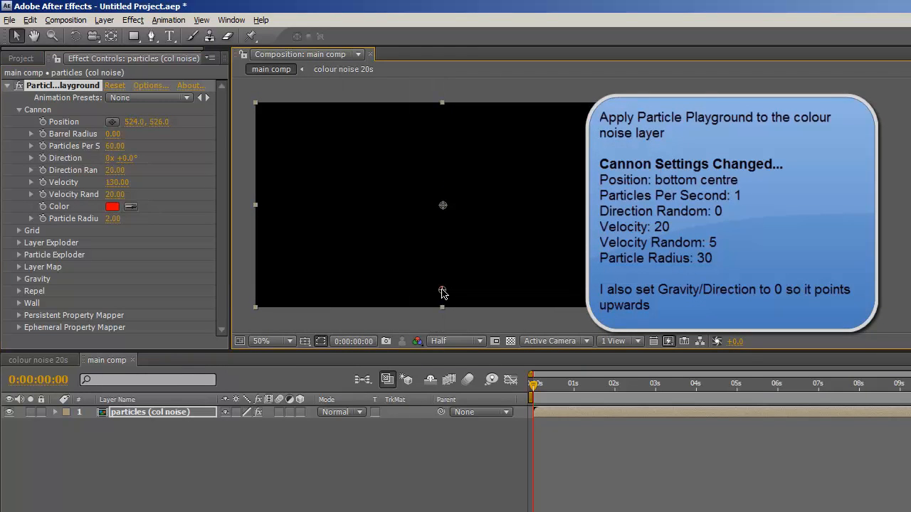
Set the cannon's Particles Per Second to 1 and its Direction Random Spread to 0
click(115, 146)
text(1)
click(115, 170)
text(0)
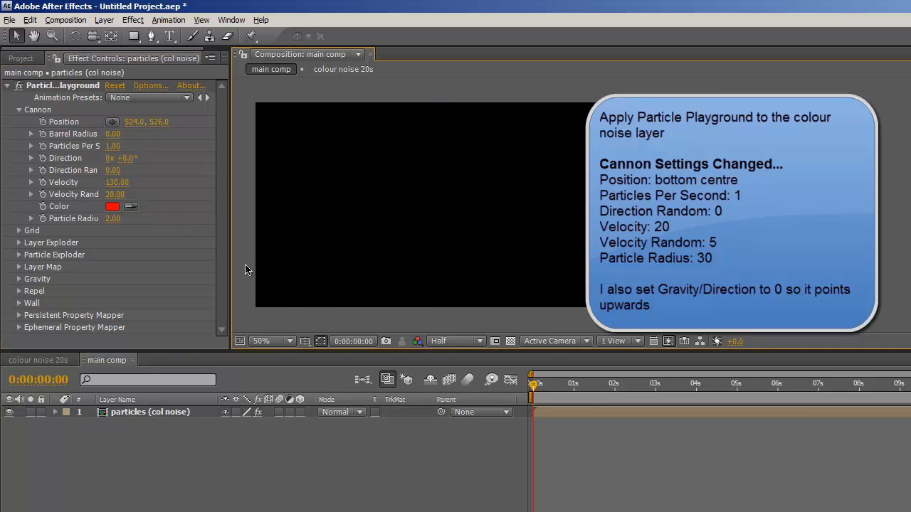
Set the cannon's Velocity to 20, Velocity Random Spread to 5 and Particle Radius to 30, and preview the animation
click(114, 182)
text(20)
key(Tab)
text(5)
key(Tab)
click(115, 219)
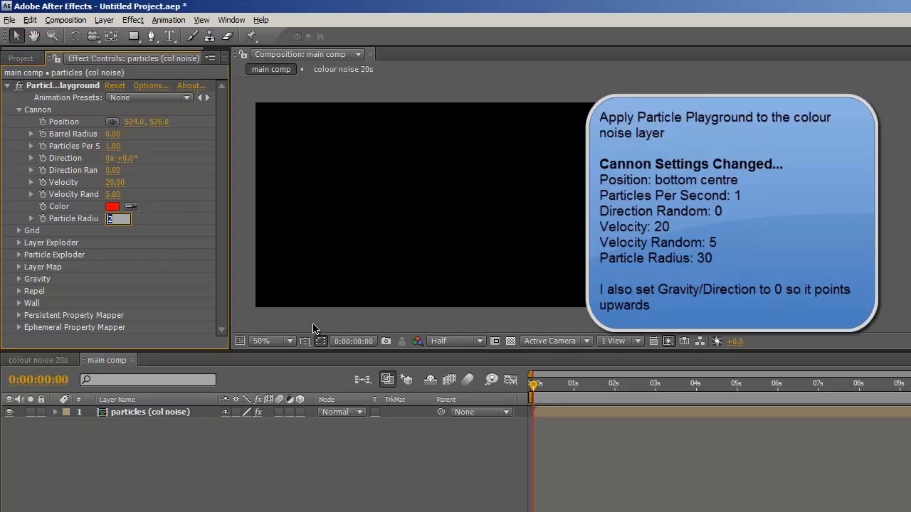
key(Return)
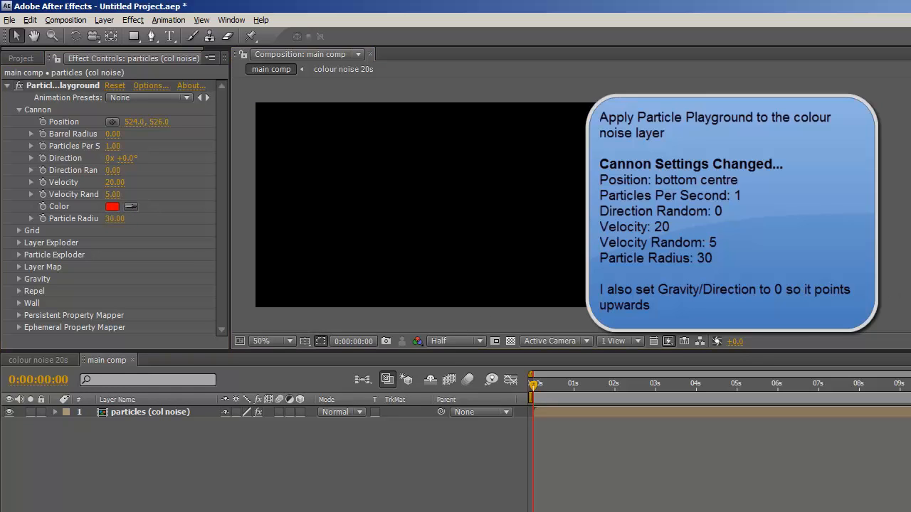
key(space)
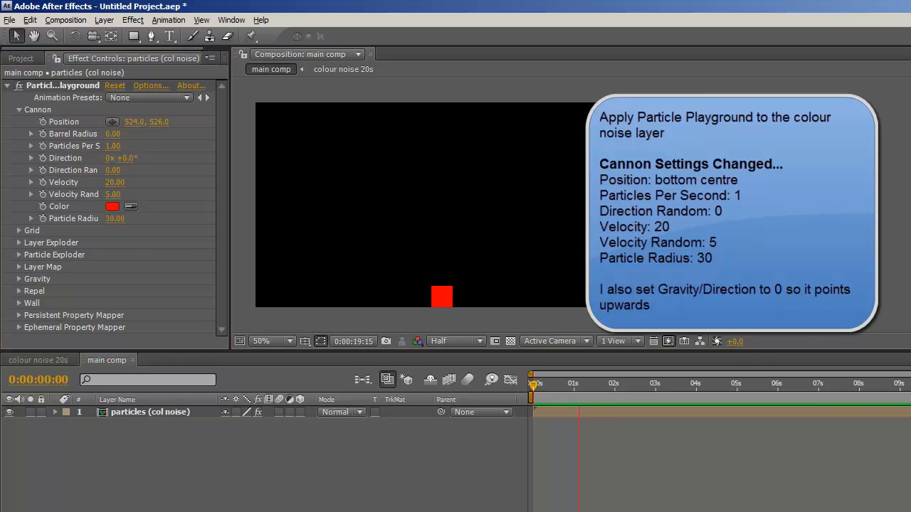
Set the Particle Playground Gravity Direction to 0° and preview the animation
key(space)
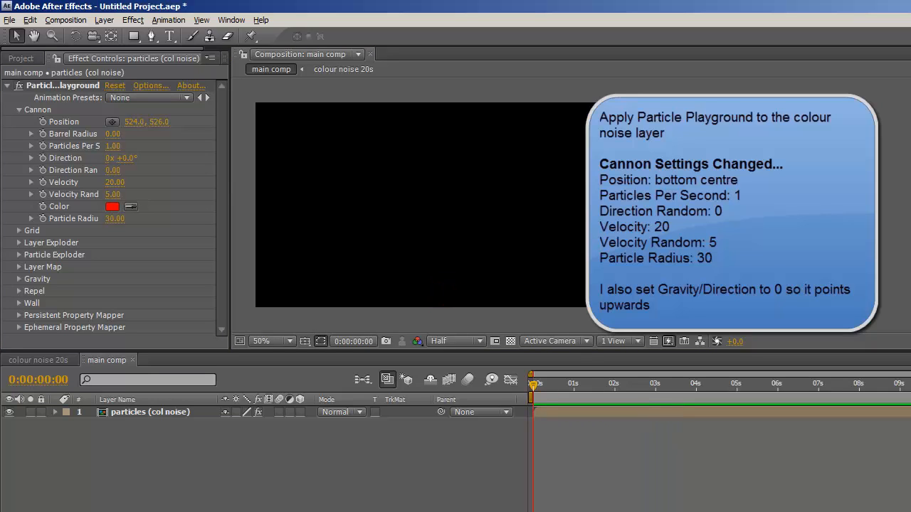
click(19, 281)
click(130, 271)
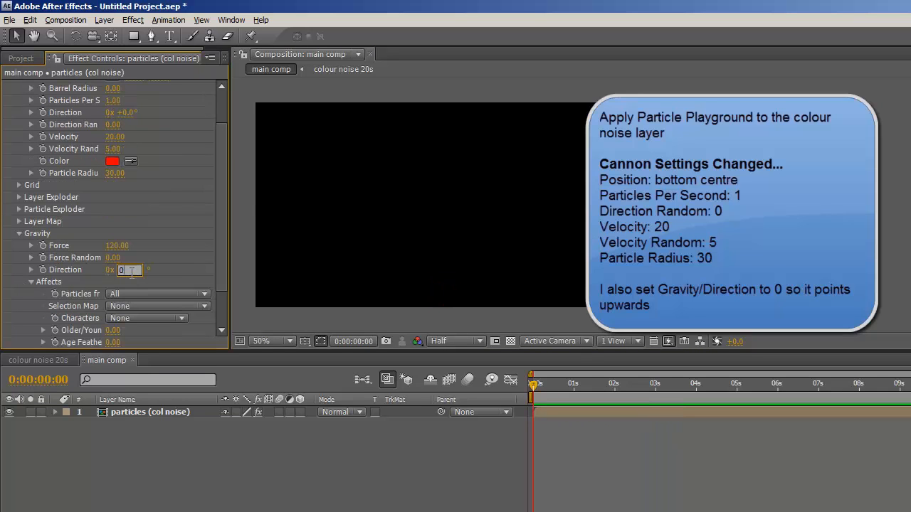
key(Return)
key(space)
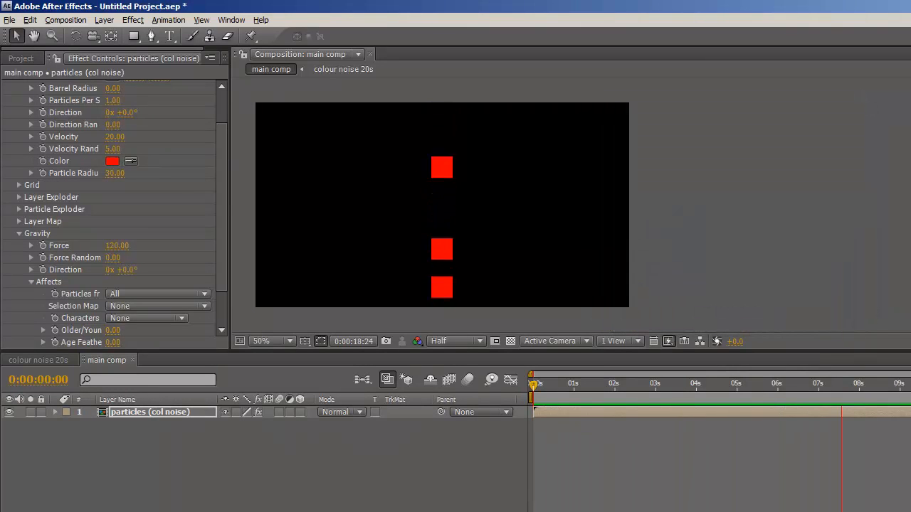
key(space)
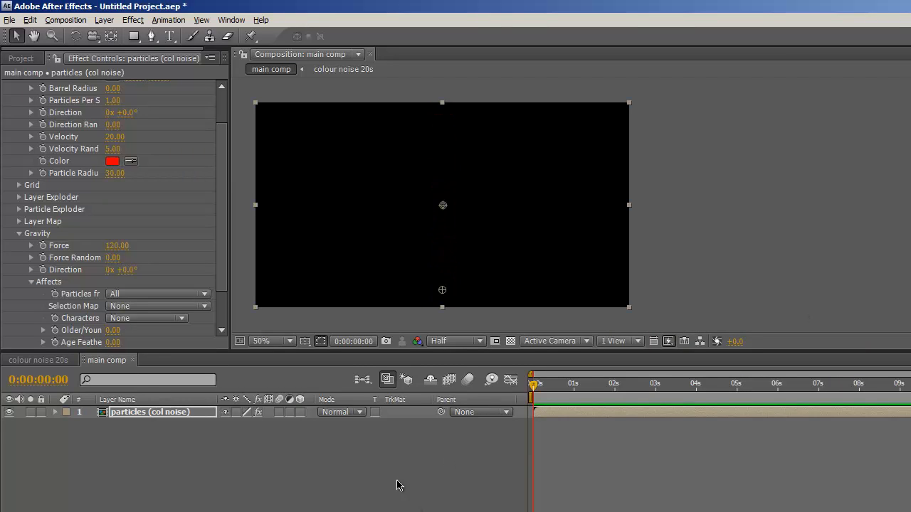
Set the Persistent Property Mapper to use the particles (col noise) layer as its map
click(19, 234)
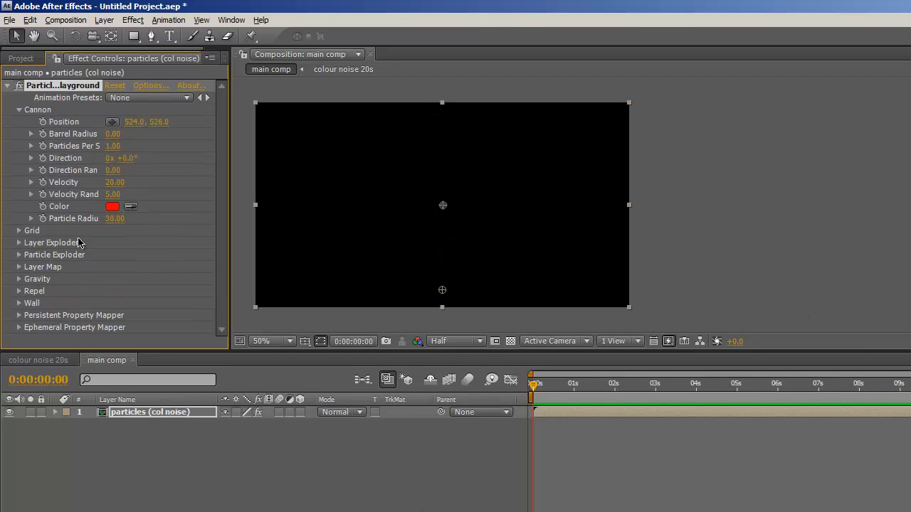
click(7, 86)
click(8, 86)
click(19, 111)
click(19, 206)
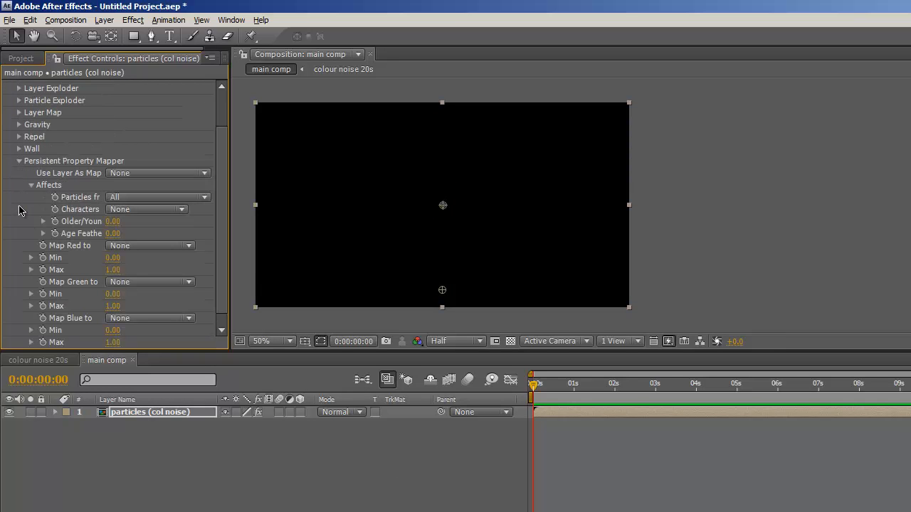
click(205, 174)
click(189, 195)
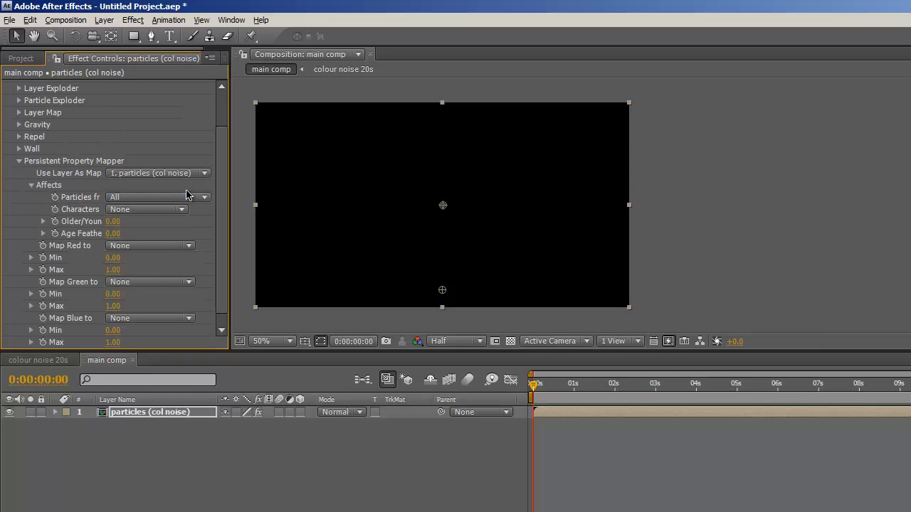
Map Red to X Force with Min -100 and Max 100 in the Persistent Property Mapper, and preview the animation
click(190, 247)
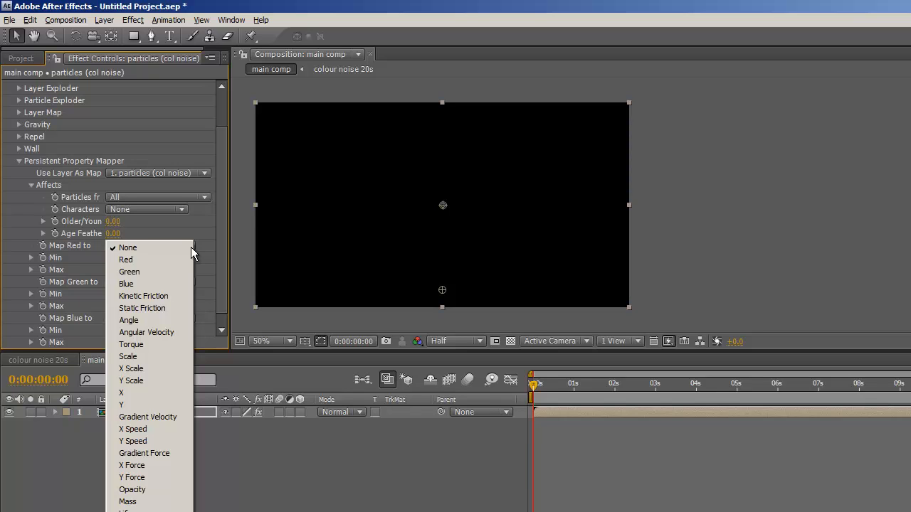
click(145, 465)
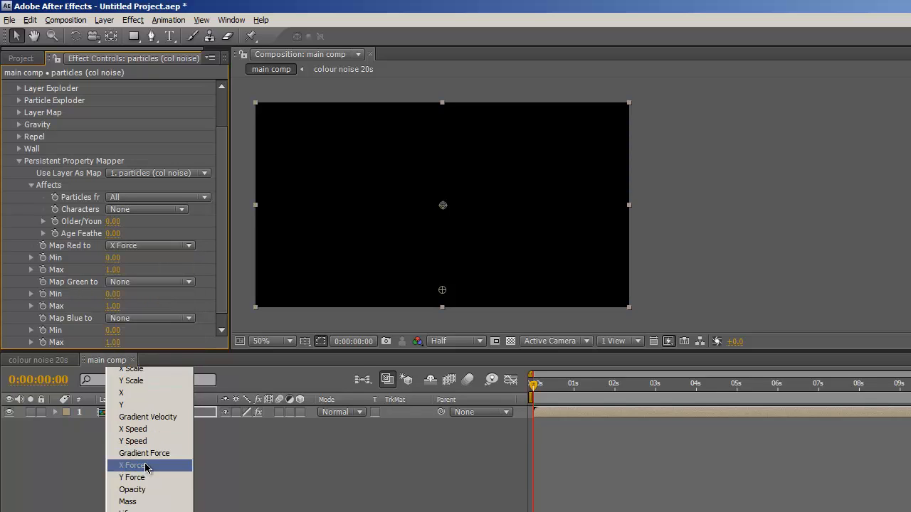
click(112, 258)
key(Tab)
text(100)
key(Tab)
key(Return)
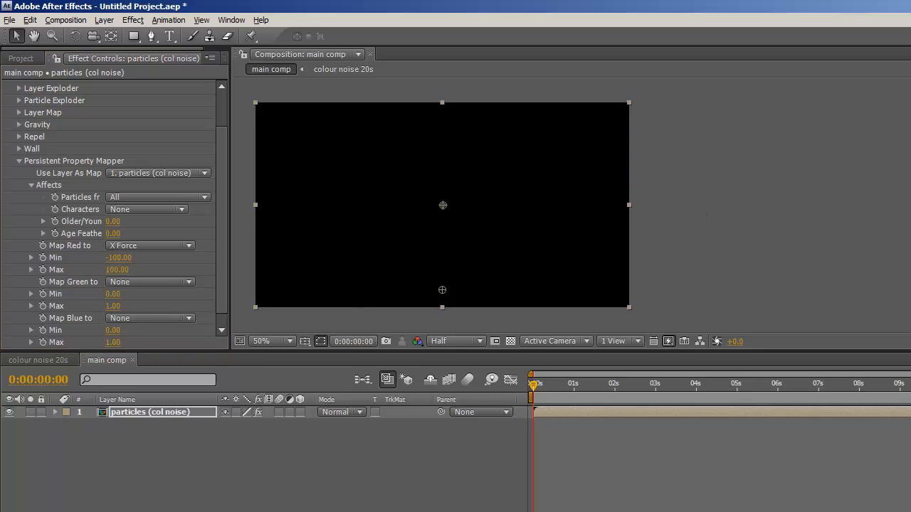
key(space)
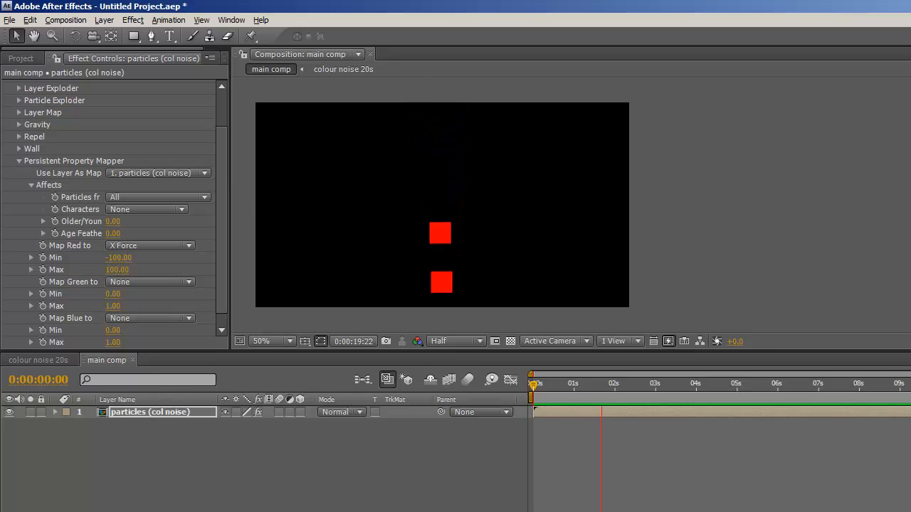
key(space)
Map Green to Y Force with Max 100 in the Persistent Property Mapper, and preview the animation
click(189, 282)
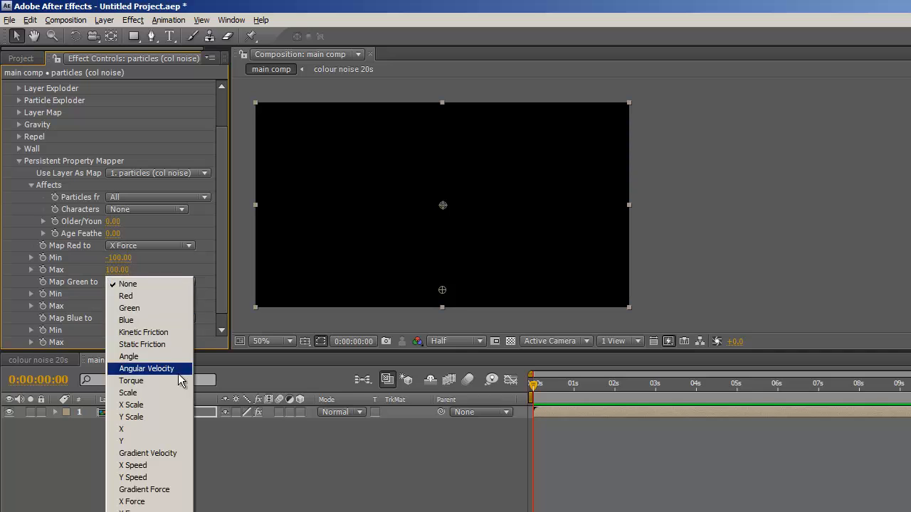
click(143, 508)
drag(224, 283, 209, 335)
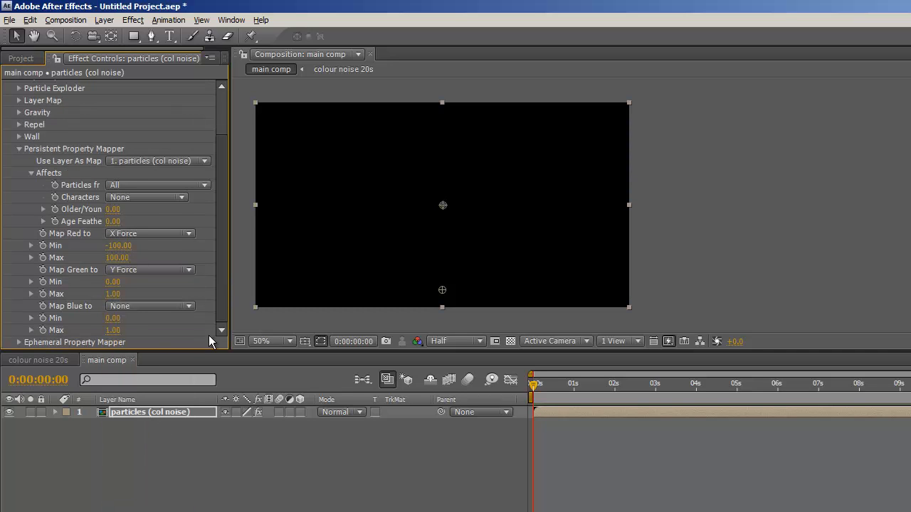
click(112, 282)
key(Tab)
text(100)
key(Tab)
key(Return)
key(space)
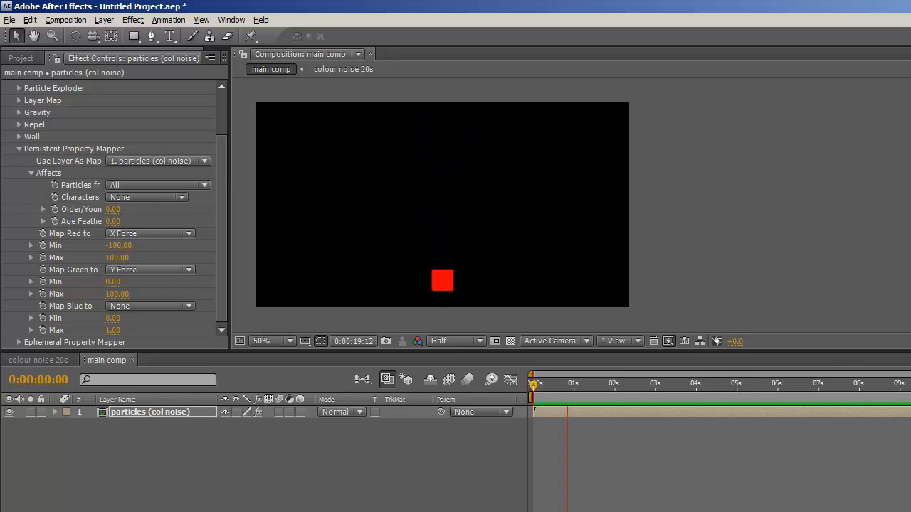
key(space)
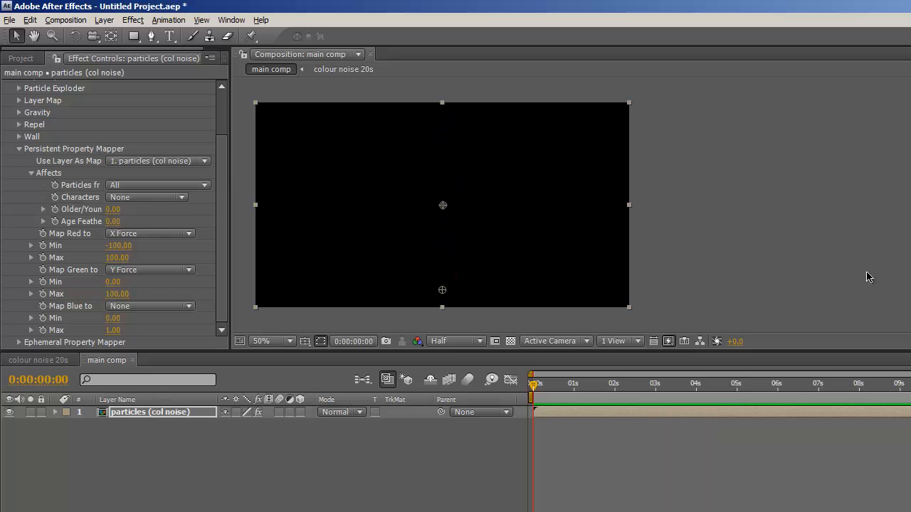
Map Blue to Angle with Min -25 and Max 25 in the Persistent Property Mapper, and preview the animation
click(191, 308)
click(140, 381)
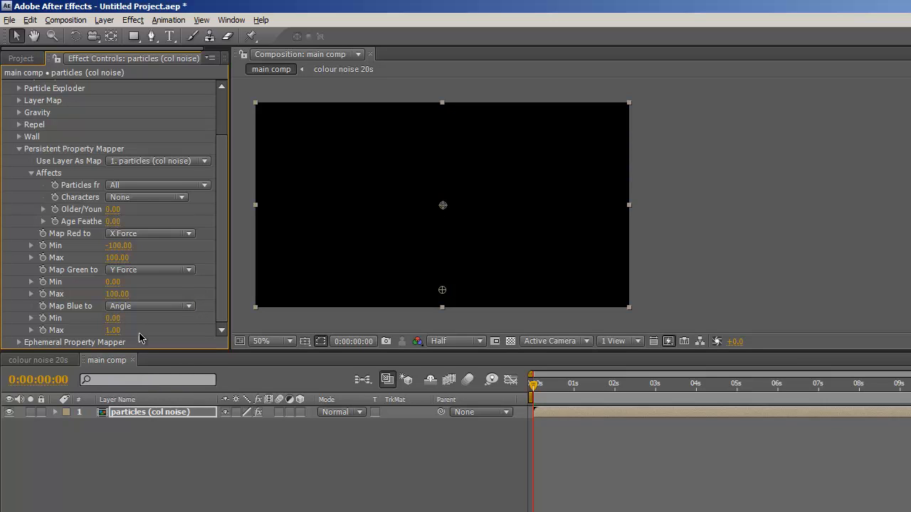
click(112, 318)
text(-25)
key(Tab)
text(25)
key(Tab)
key(Return)
key(KP_0)
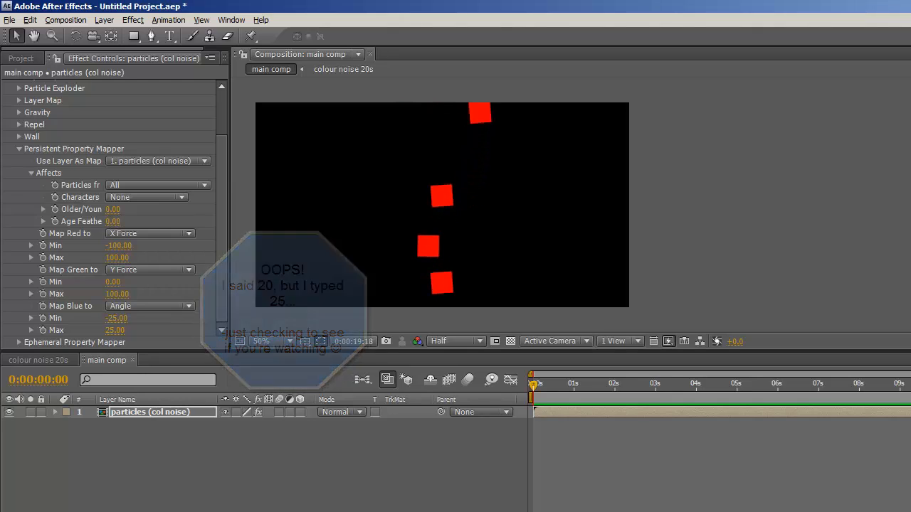
key(space)
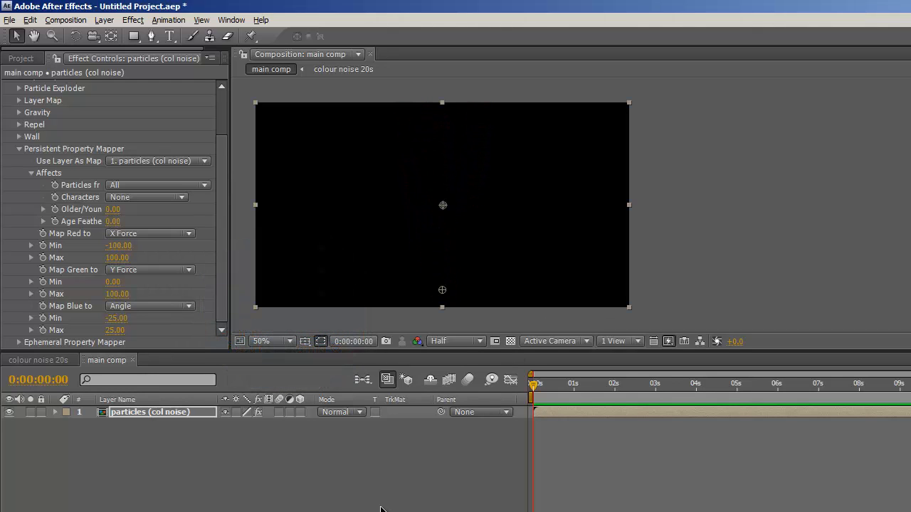
In the colour noise 20s comp, change the blue noise layer's Evolution expression to time * 100, and preview main comp
double_click(139, 414)
click(128, 416)
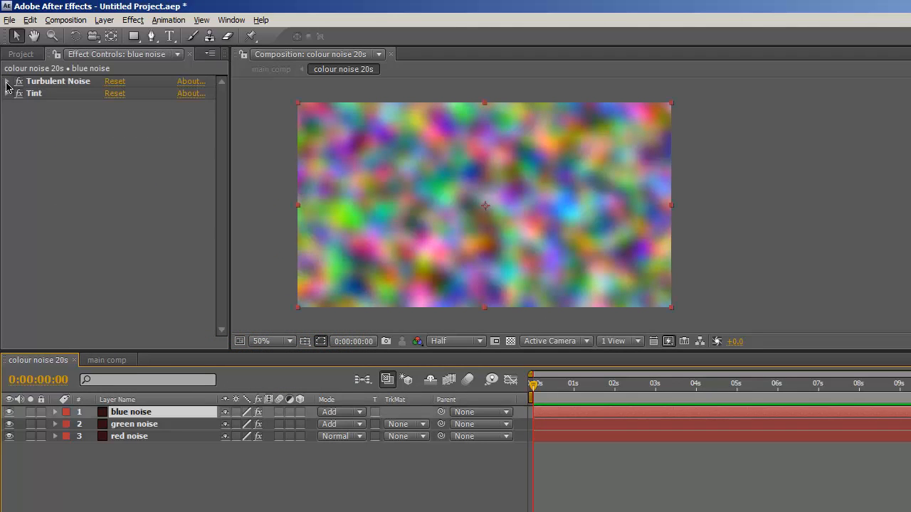
click(8, 81)
click(7, 82)
key(e)
key(e)
click(557, 452)
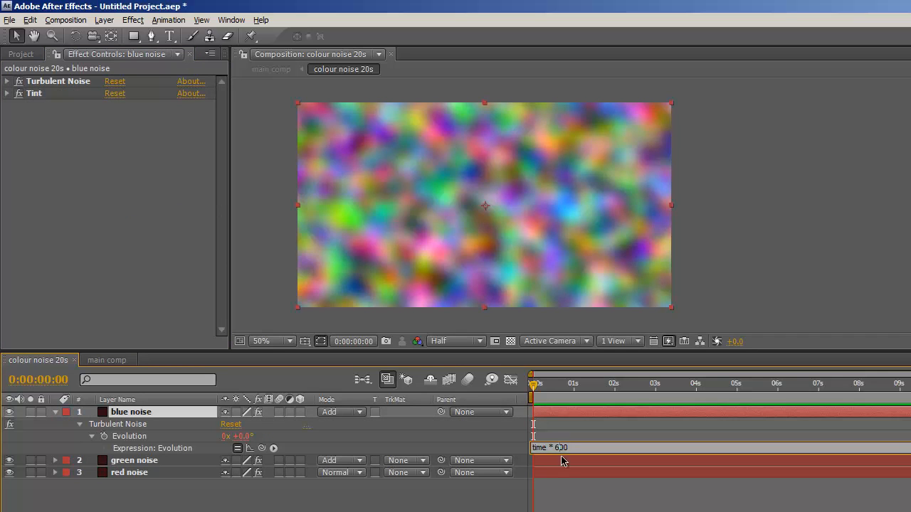
click(575, 487)
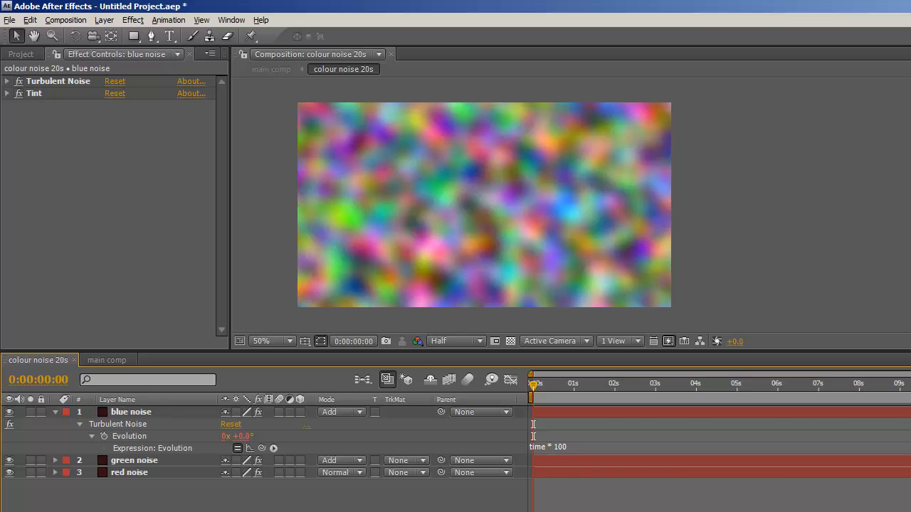
click(77, 360)
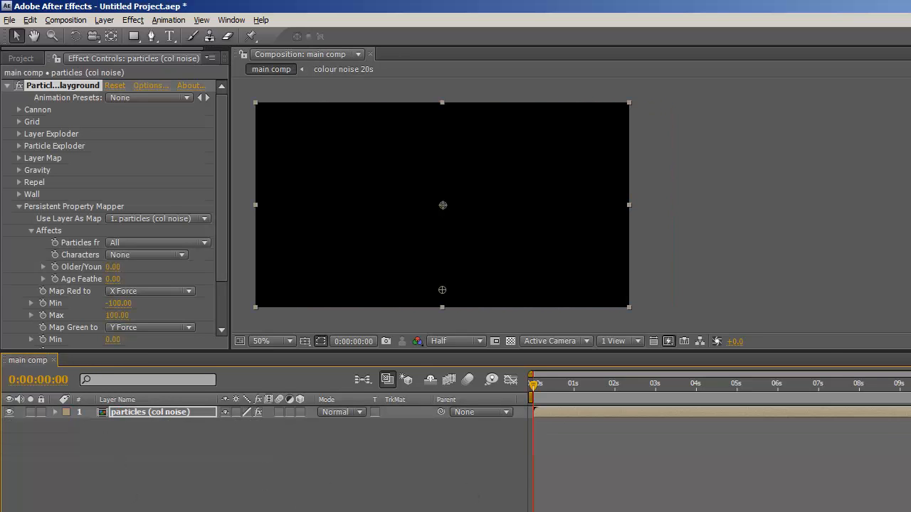
key(KP_0)
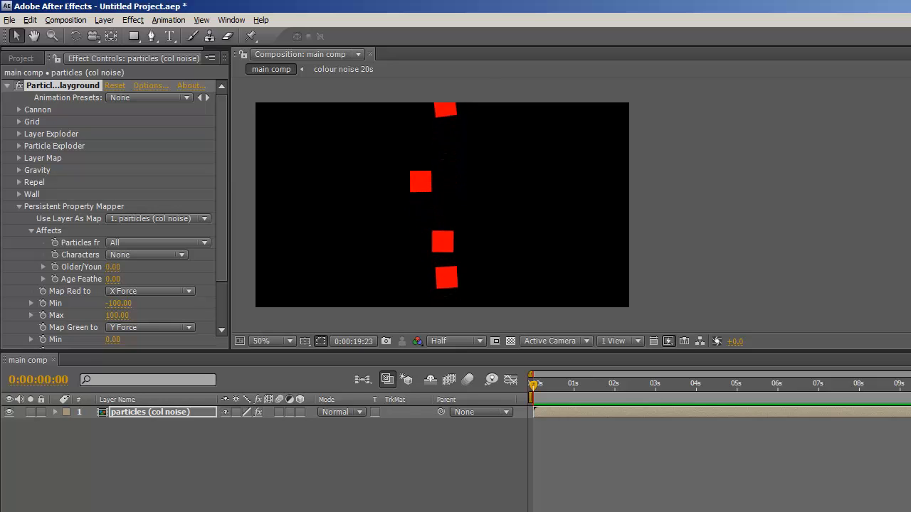
Add the expression x = random(0,1048); y= 526; [x,y] to the cannon's Position and preview the animation
click(205, 232)
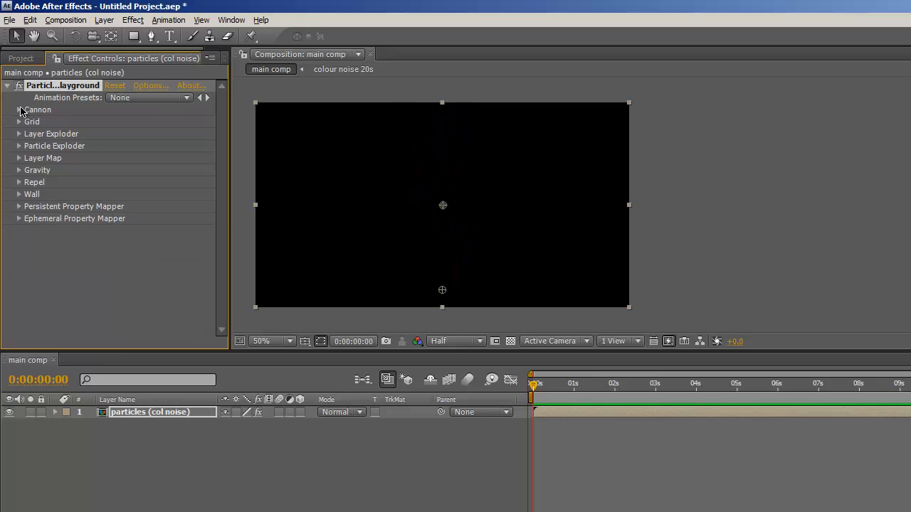
click(20, 110)
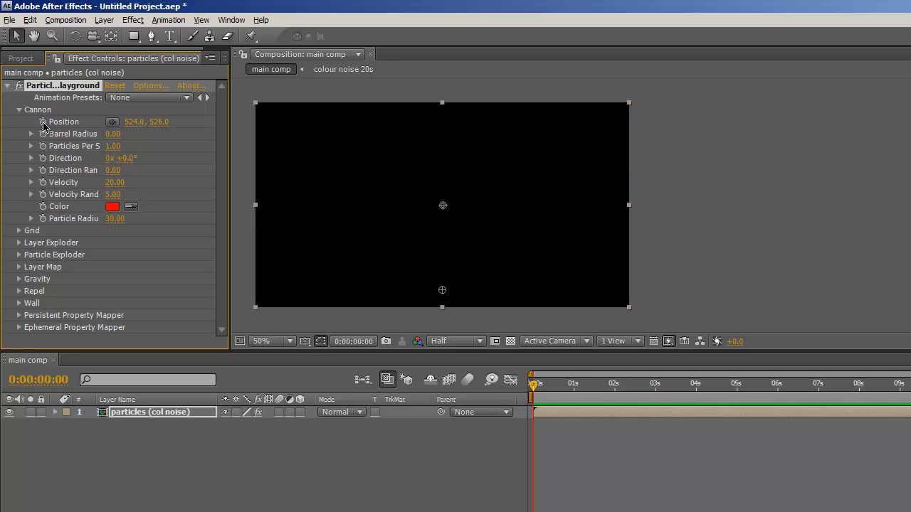
alt+click(43, 124)
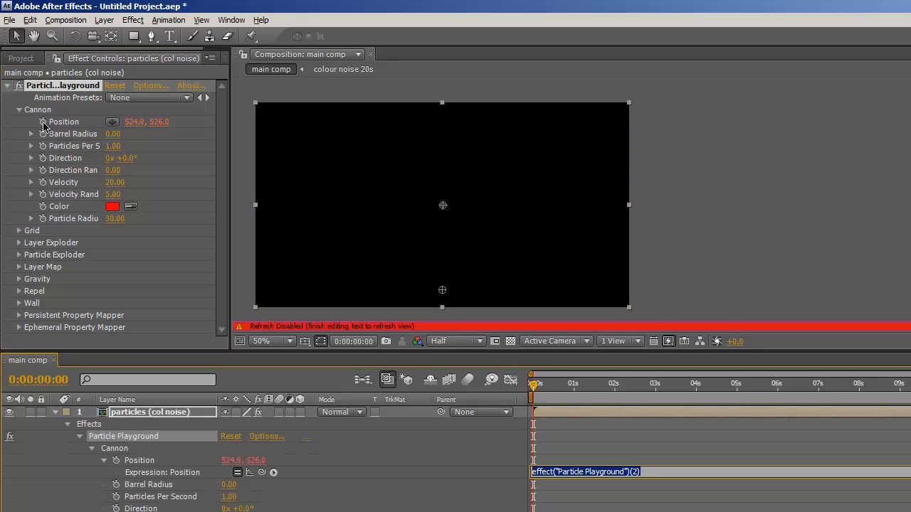
key(BackSpace)
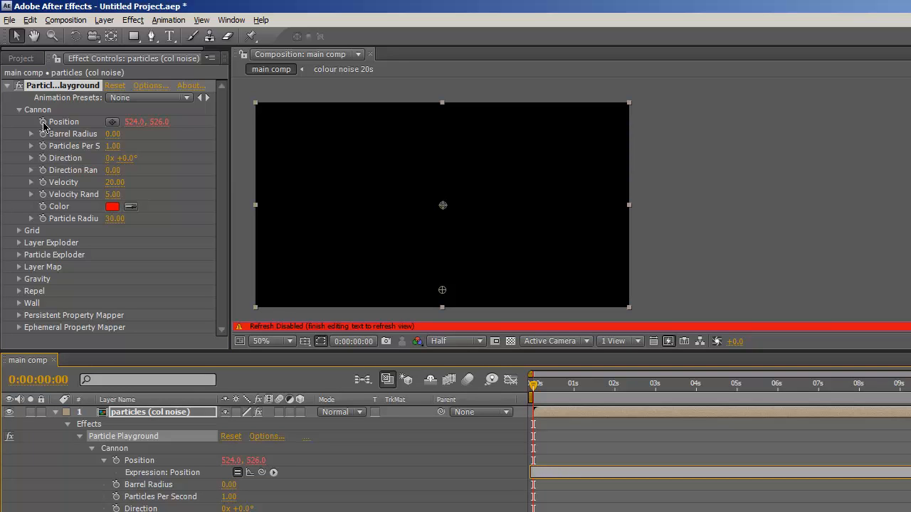
text(x = random(0,1048); y= 526; [x,y)
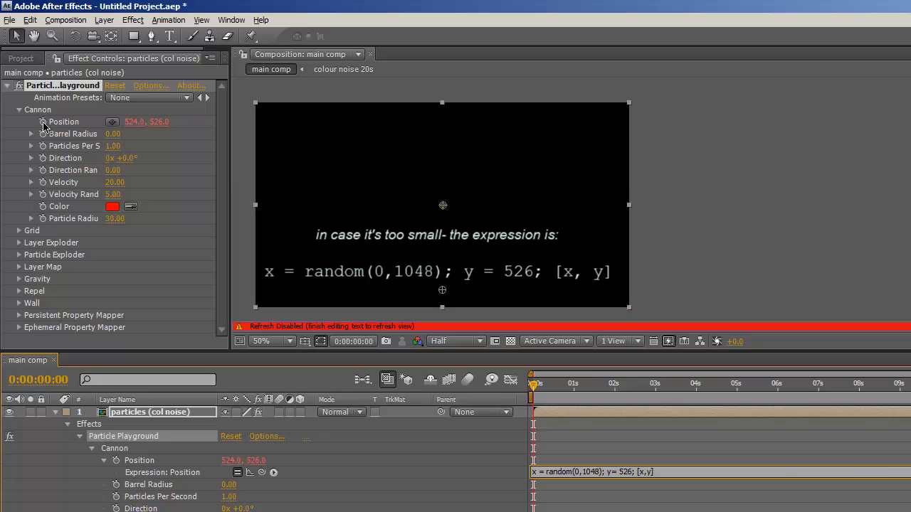
click(758, 235)
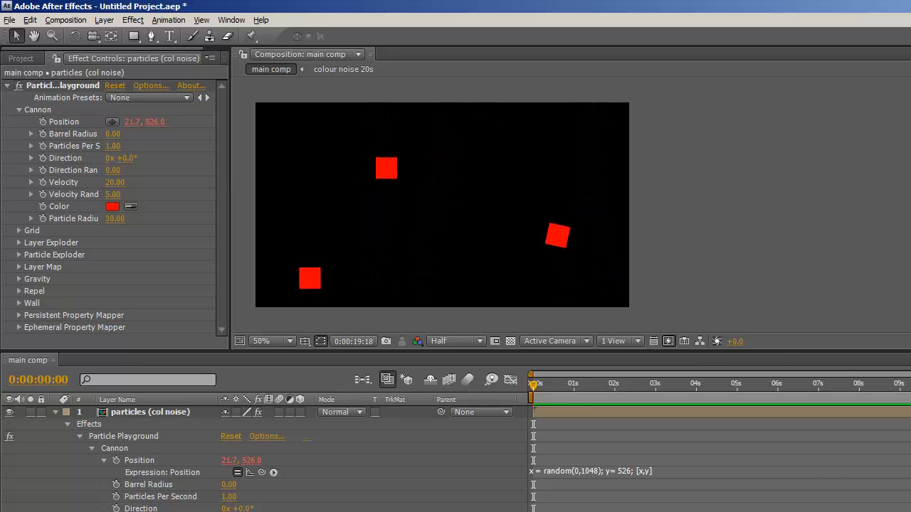
Set the cannon's Particles Per Second to 4 and preview the animation
click(114, 146)
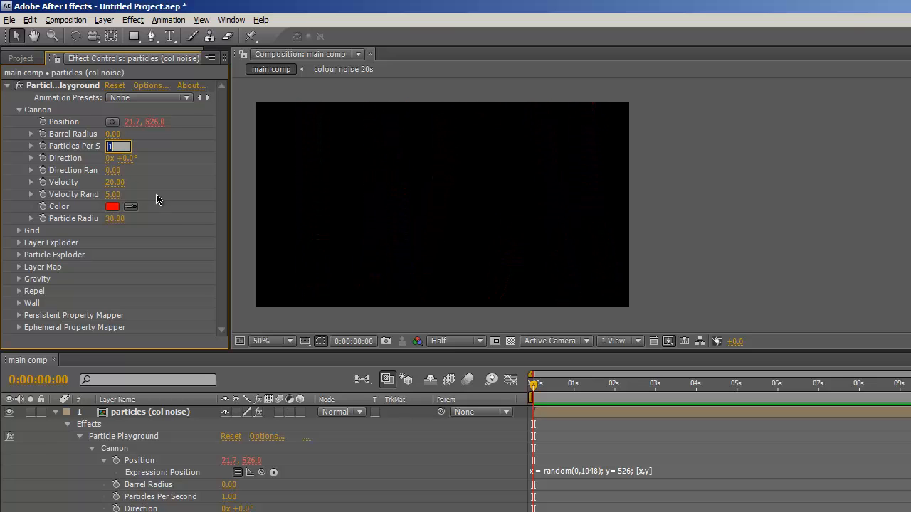
key(Return)
key(space)
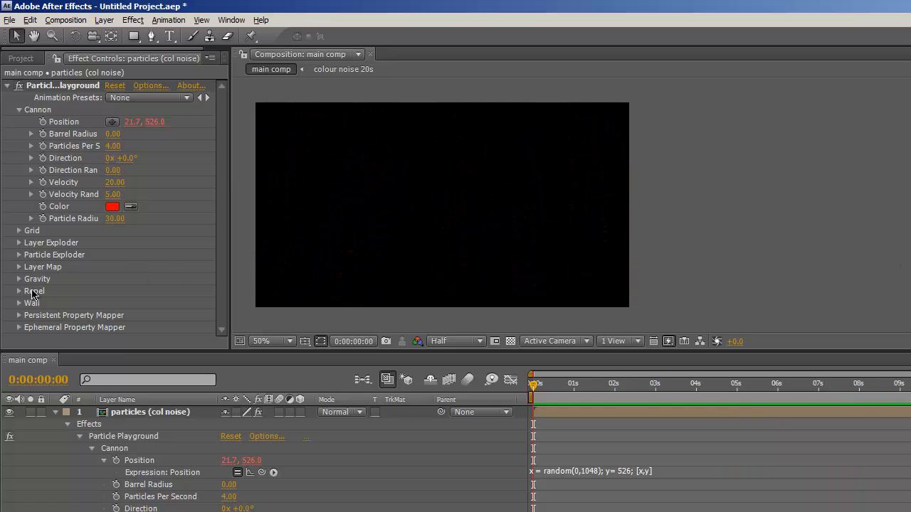
Go to 0:00:10:00, set the Gravity Force to 30 and preview the animation
drag(535, 387, 910, 397)
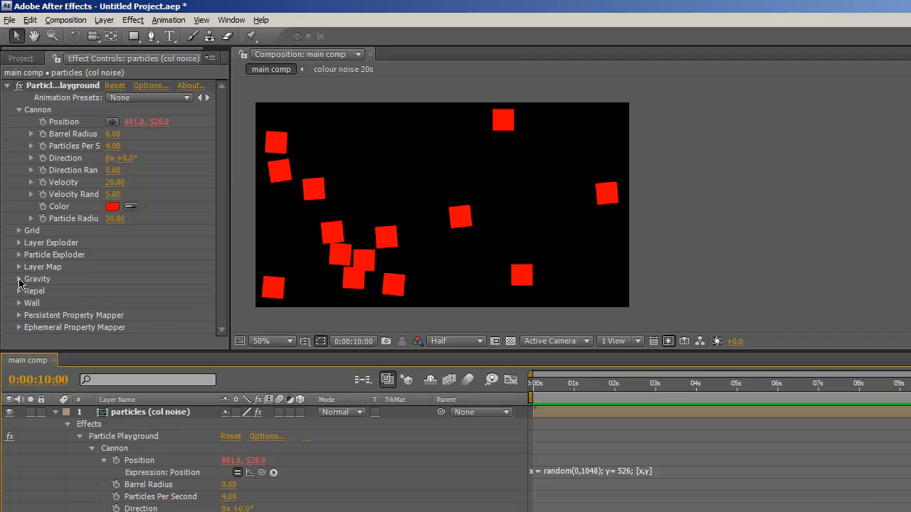
click(19, 279)
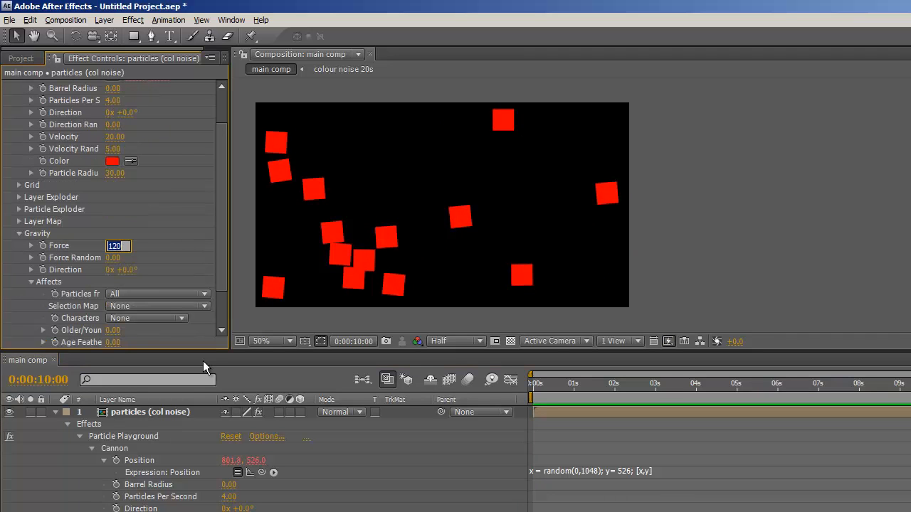
text(30)
key(Return)
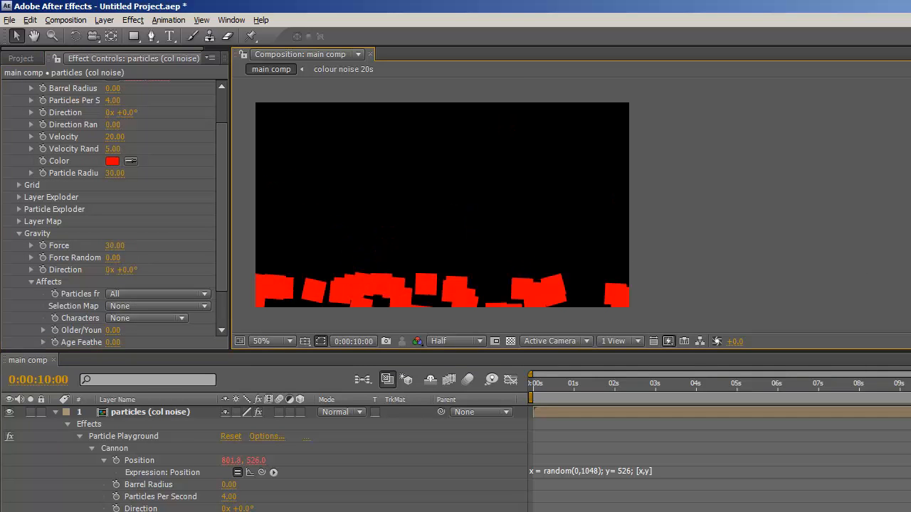
key(KP_0)
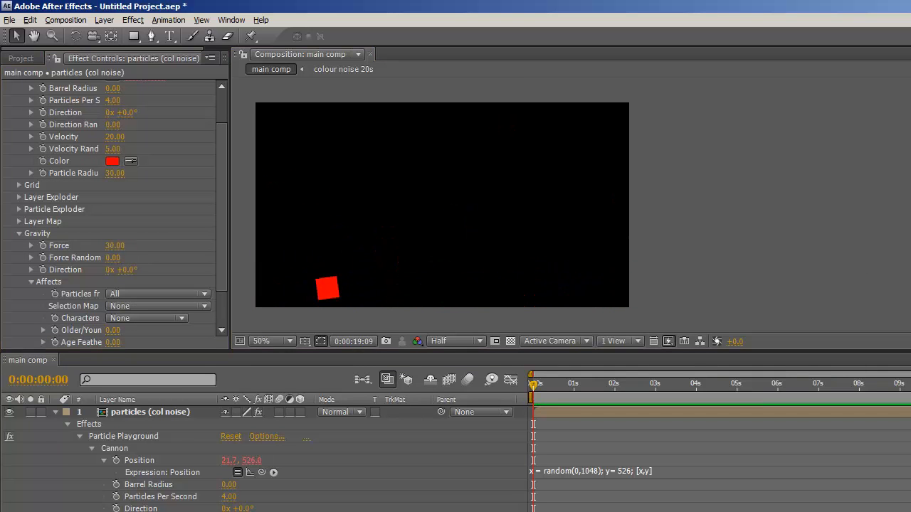
In the Persistent Property Mapper, set the Max for green mapped to Y Force to 30 and preview the animation
key(space)
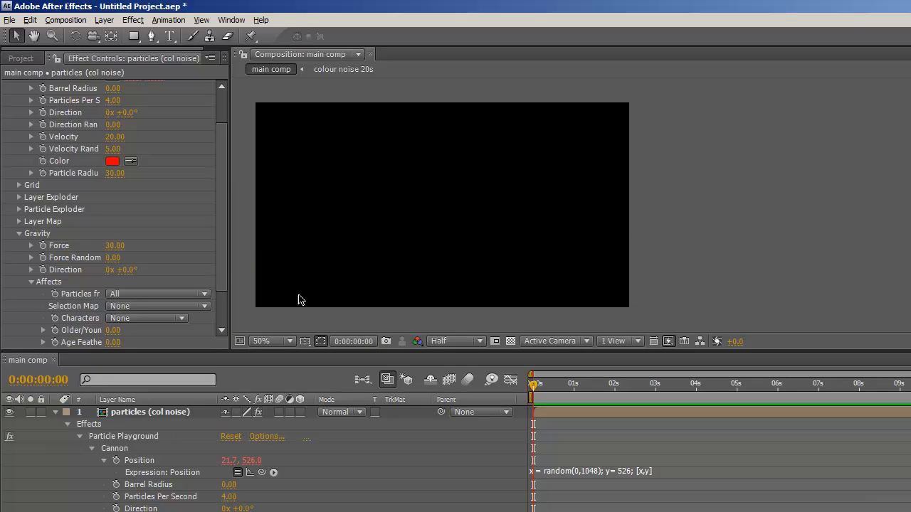
scroll(219, 269, down, 2)
click(20, 331)
scroll(152, 316, down, 5)
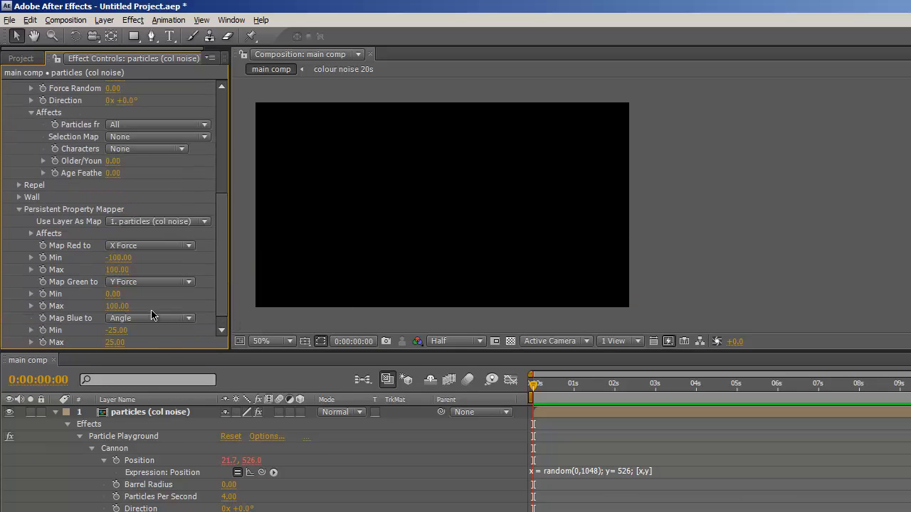
text(30)
click(750, 301)
key(space)
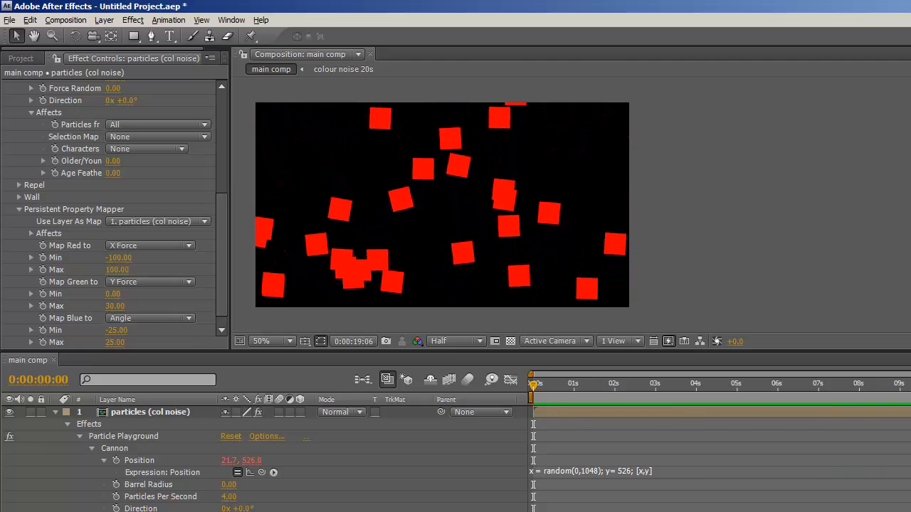
Change the y value in the cannon's Position expression to 630 and preview the animation
key(space)
click(627, 473)
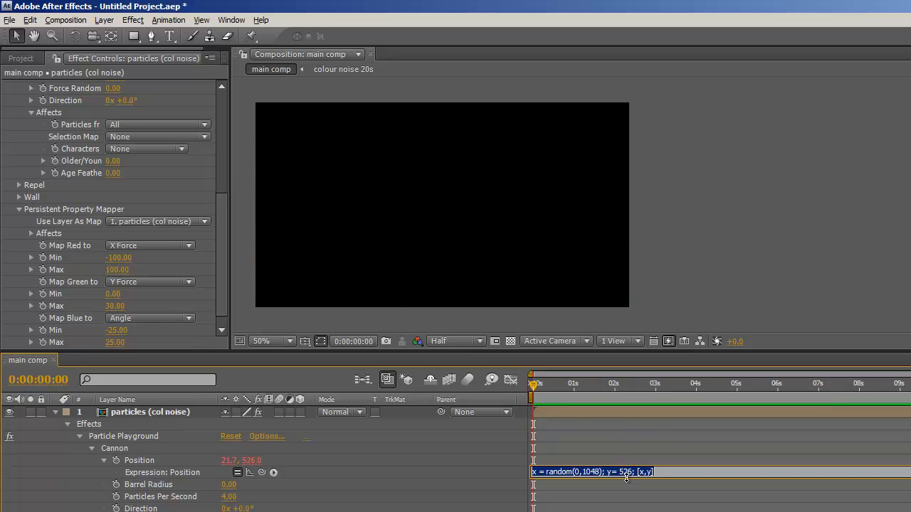
mouse_move(220, 253)
mouse_down()
mouse_move(219, 138)
mouse_move(216, 255)
mouse_up()
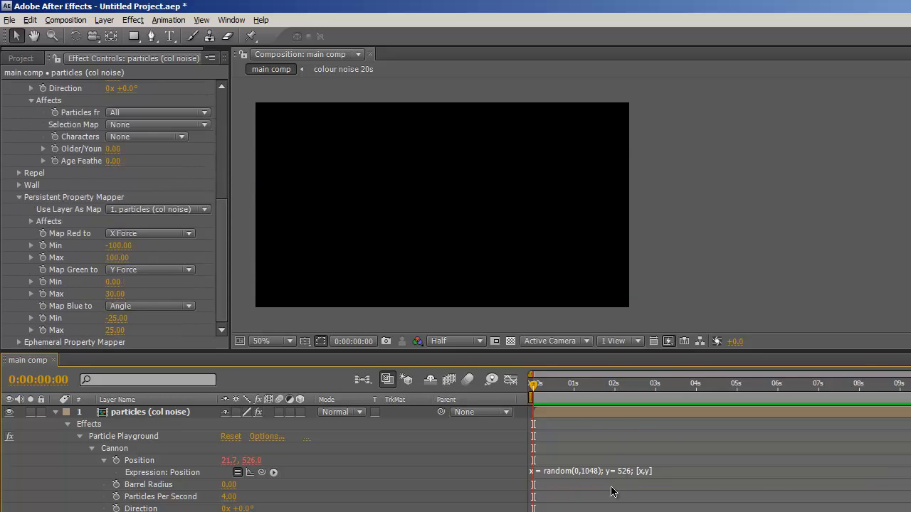
click(628, 476)
click(631, 472)
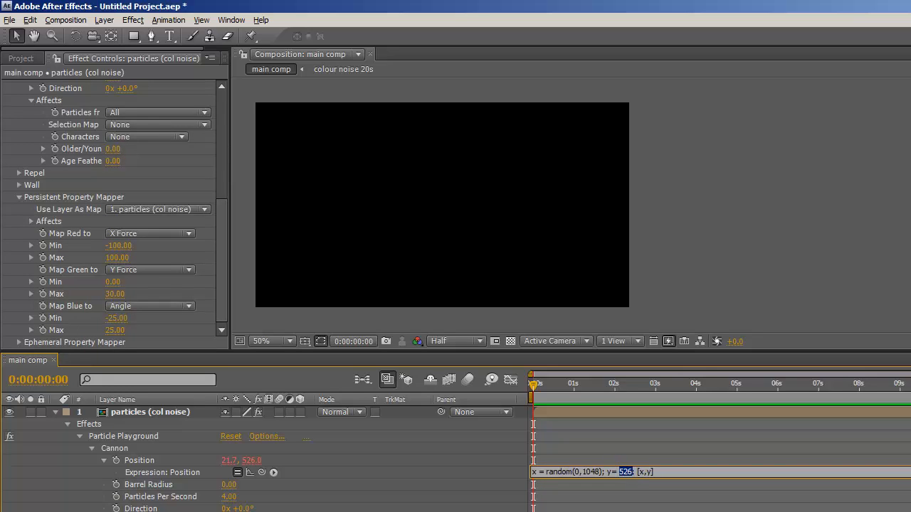
key(KP_Enter)
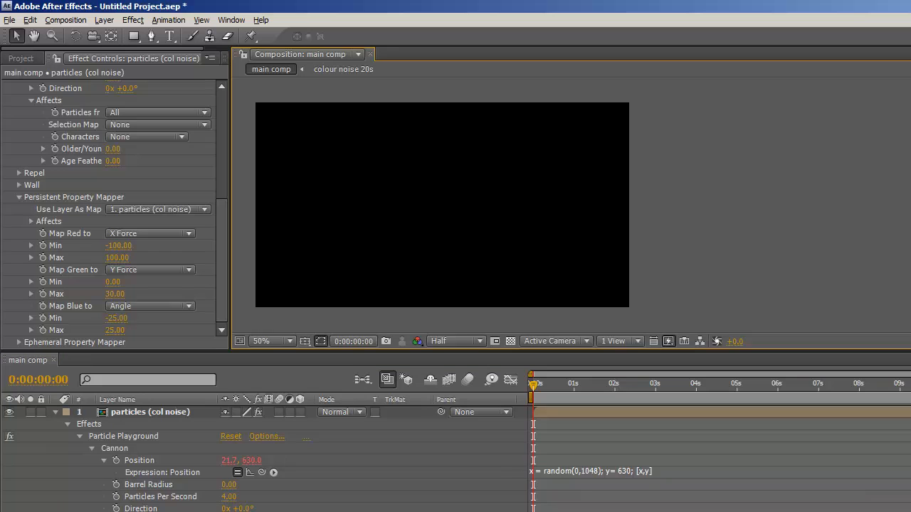
key(KP_0)
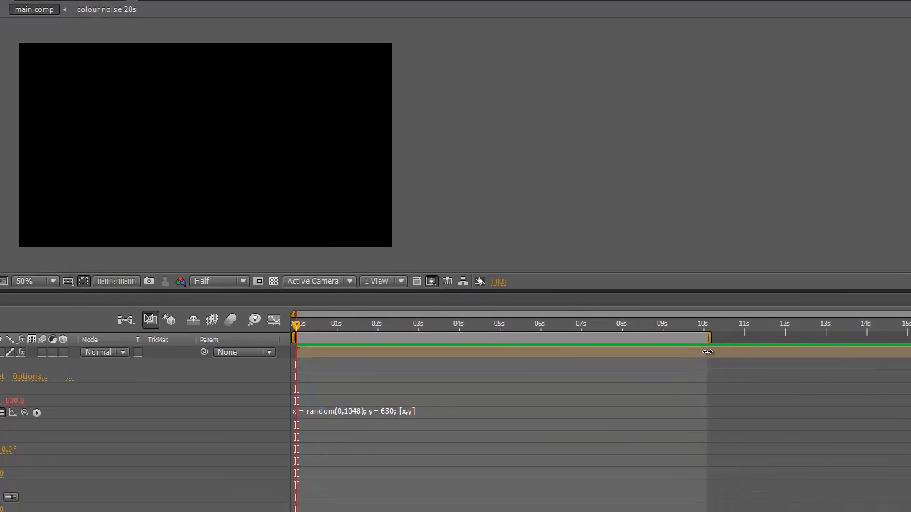
End the work area at about 10 seconds and shift the particles layer earlier by 0:00:09:19, with the current time at the start
mouse_move(707, 341)
mouse_down()
mouse_move(718, 341)
mouse_move(707, 342)
mouse_up()
drag(602, 303, 201, 306)
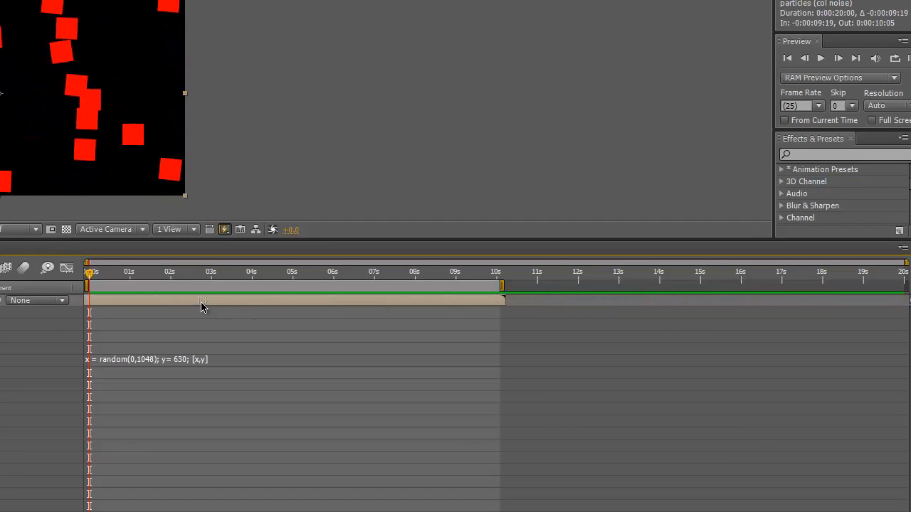
drag(89, 273, 57, 277)
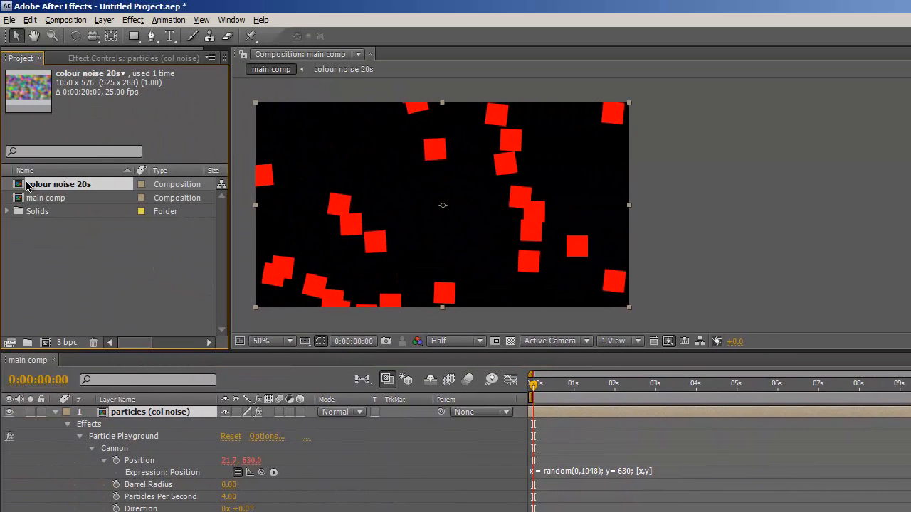
Set main comp's duration to 0:00:10:00 and preview the animation
click(43, 198)
right_click(32, 197)
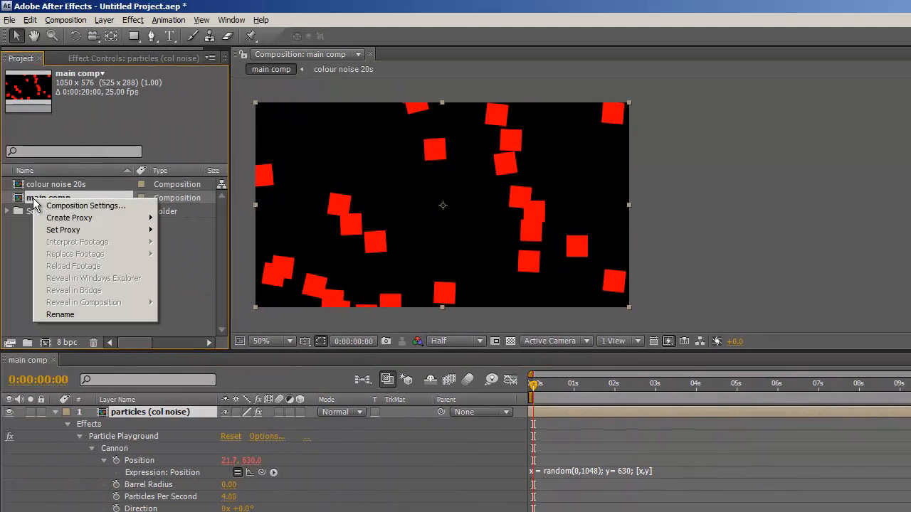
click(41, 205)
click(662, 363)
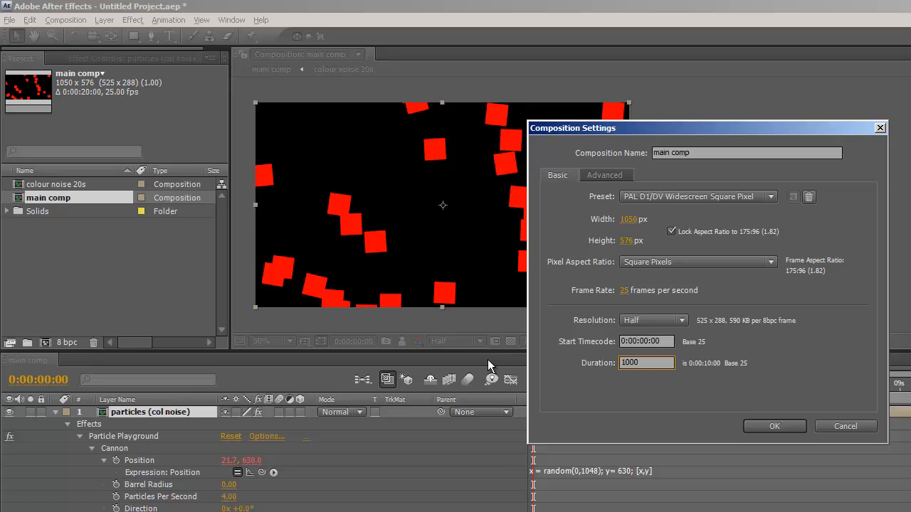
click(795, 426)
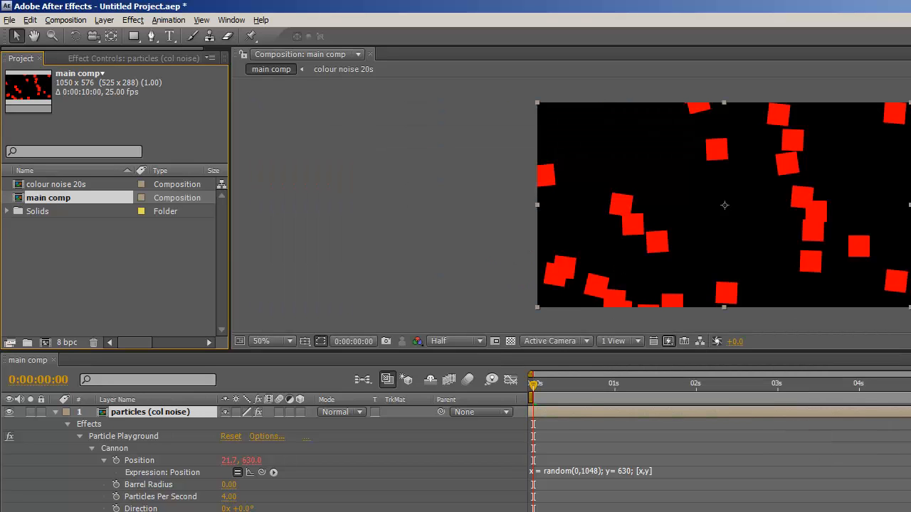
key(KP_0)
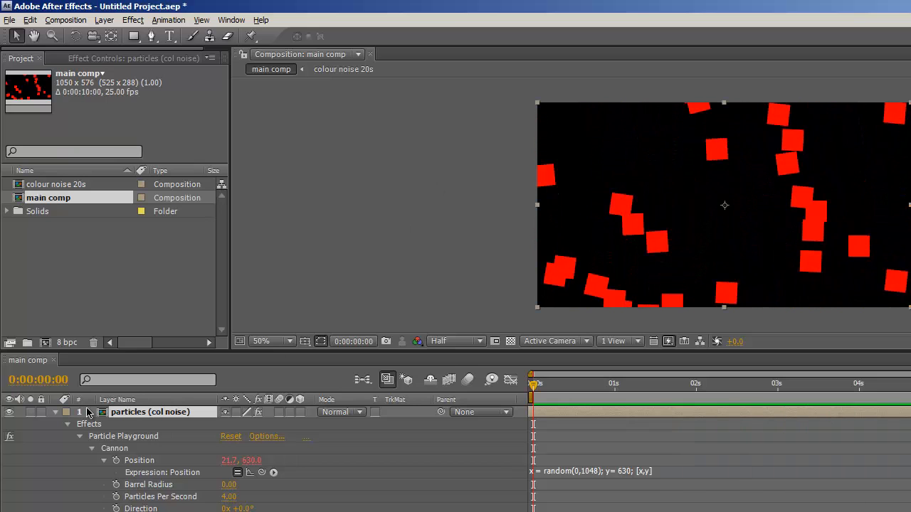
Collapse the particles layer's properties and the effect's Gravity, Cannon and Persistent Property Mapper groups
click(56, 412)
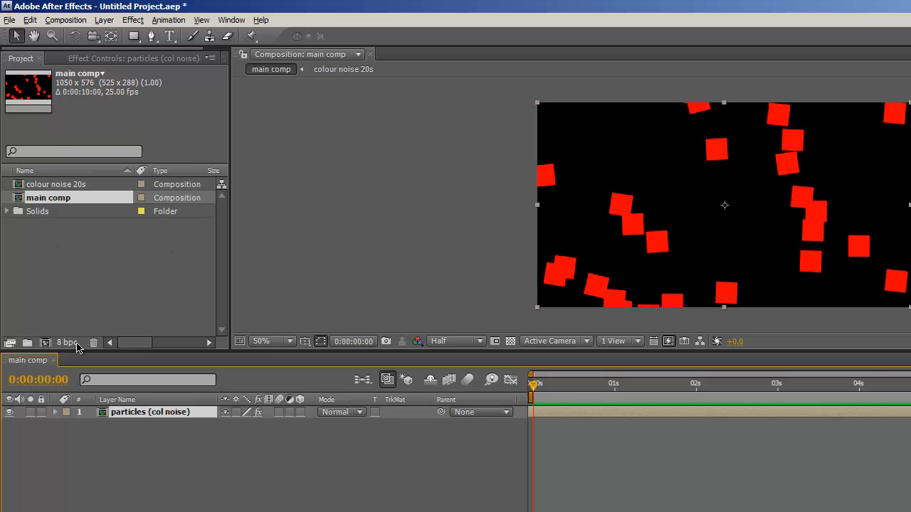
click(131, 59)
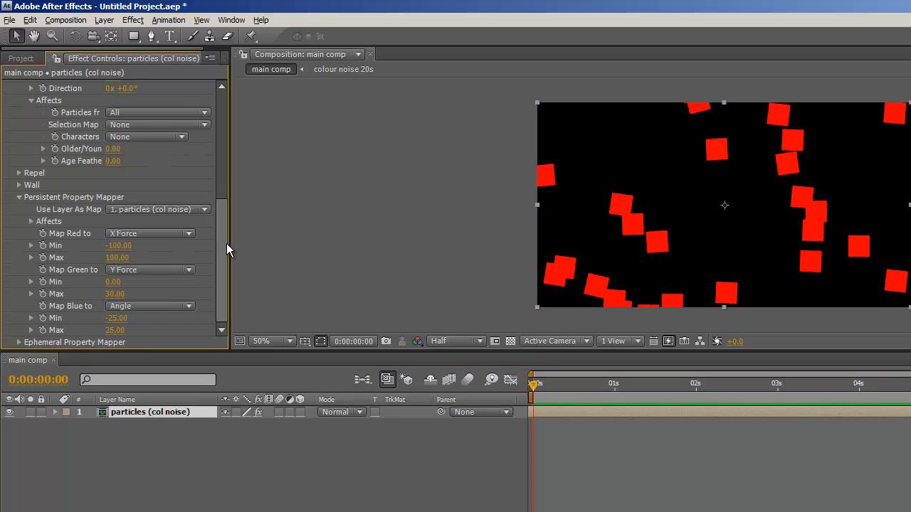
drag(226, 244, 238, 121)
click(20, 280)
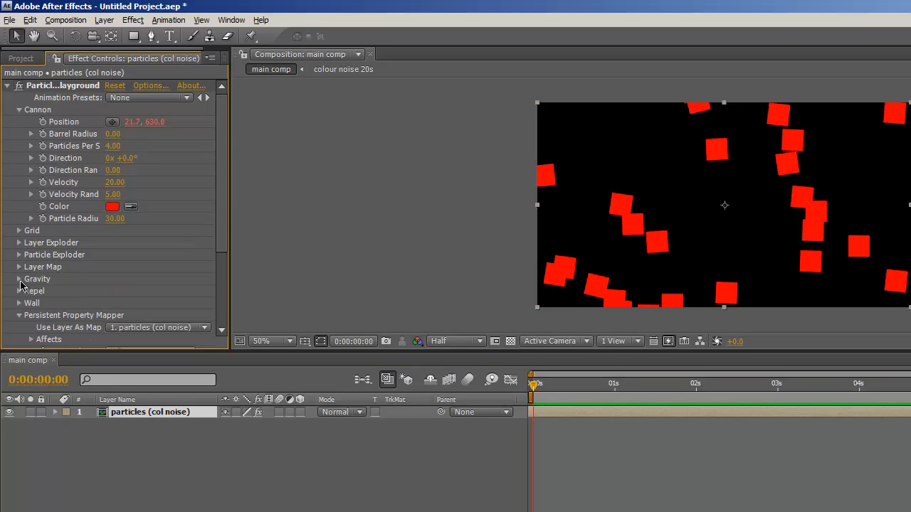
click(20, 111)
click(19, 207)
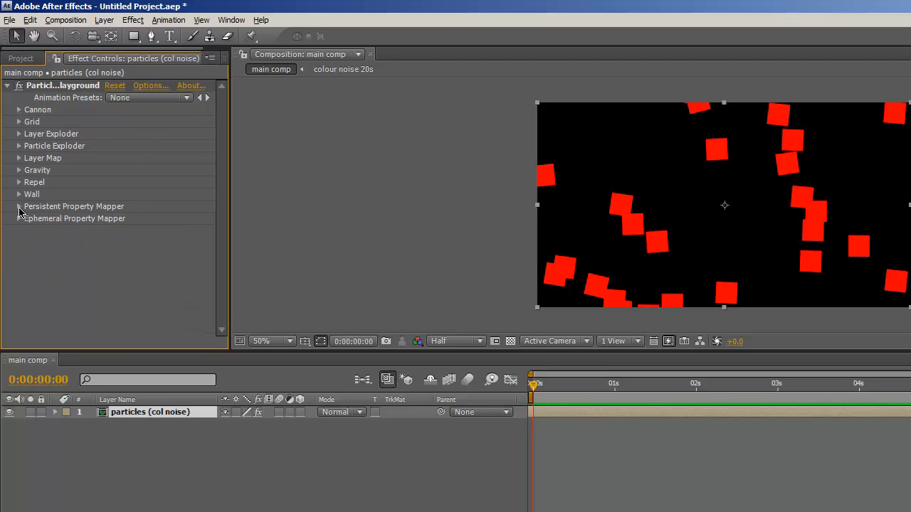
Set the Repel Force Radius to 40 and the Repel Force to 0.2, and preview the animation
click(21, 183)
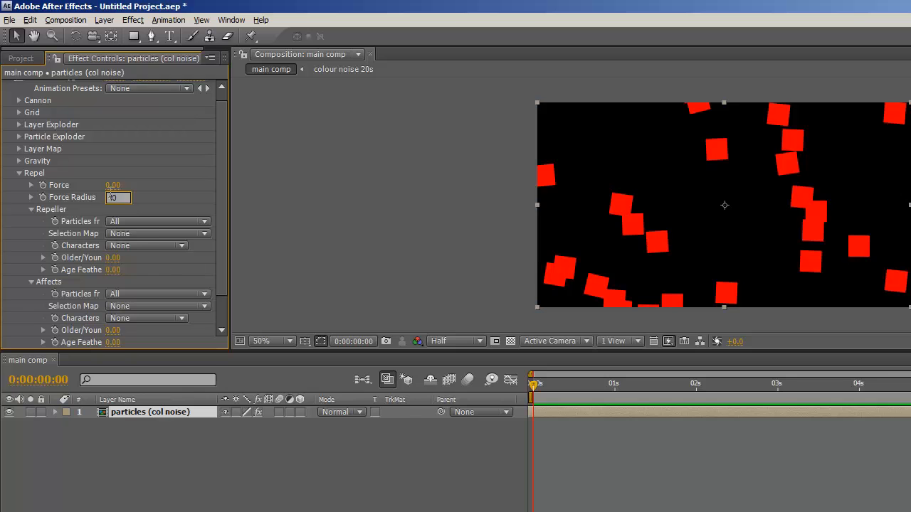
key(shift+Tab)
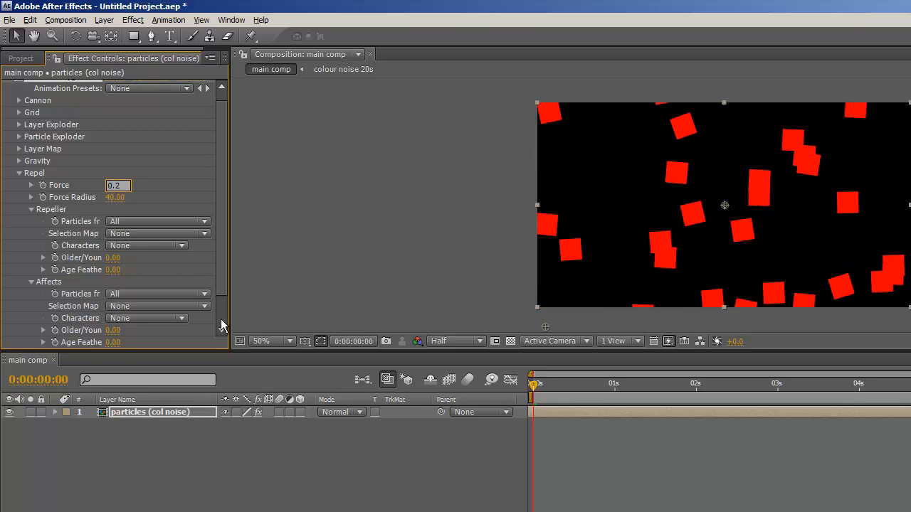
text(0.2)
key(Return)
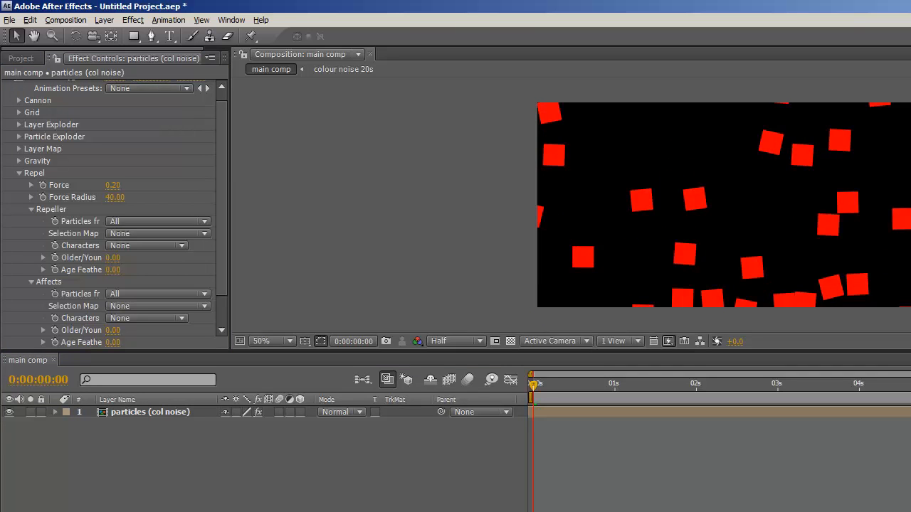
key(space)
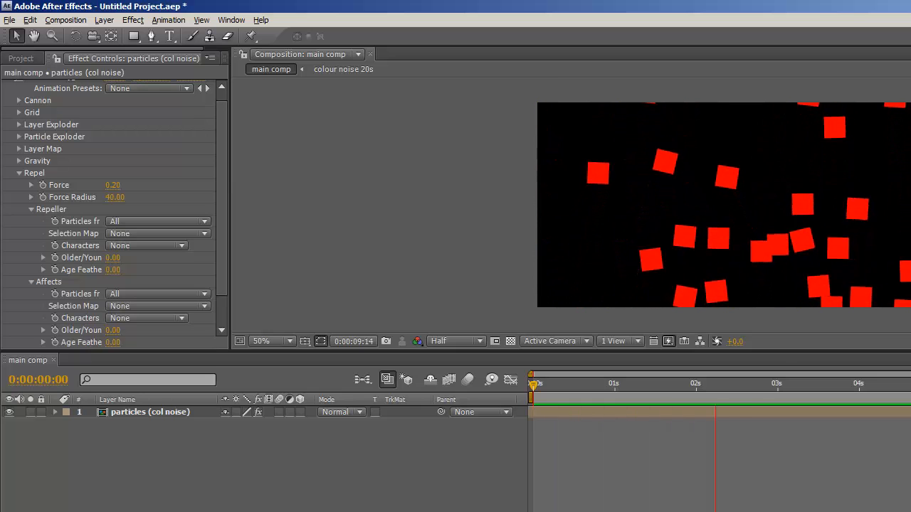
click(331, 509)
drag(541, 390, 910, 400)
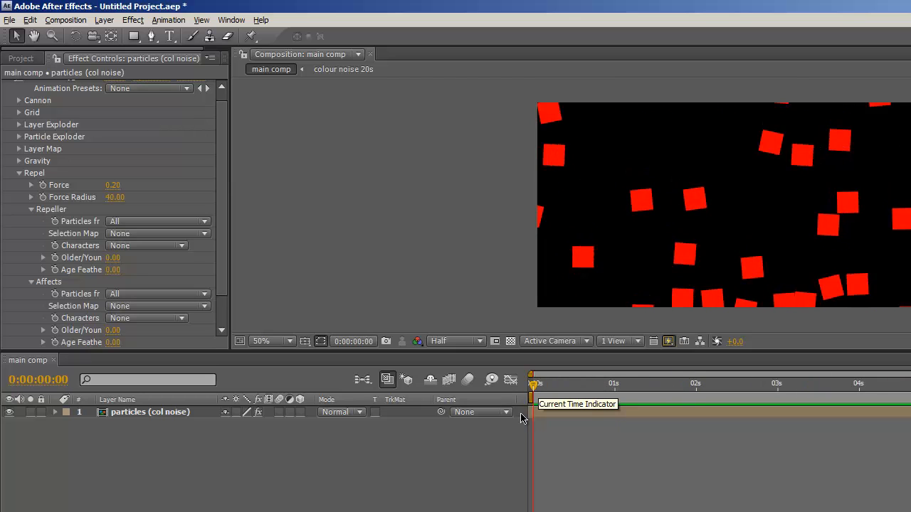
Set the Repel Force Radius to 50 and the Repel Force to 0.1, and preview the animation
click(113, 197)
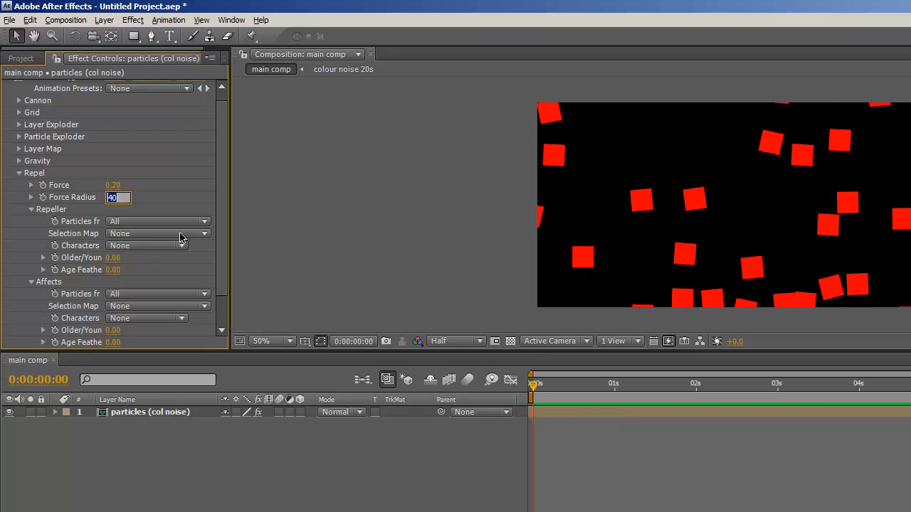
text(50)
key(shift+Tab)
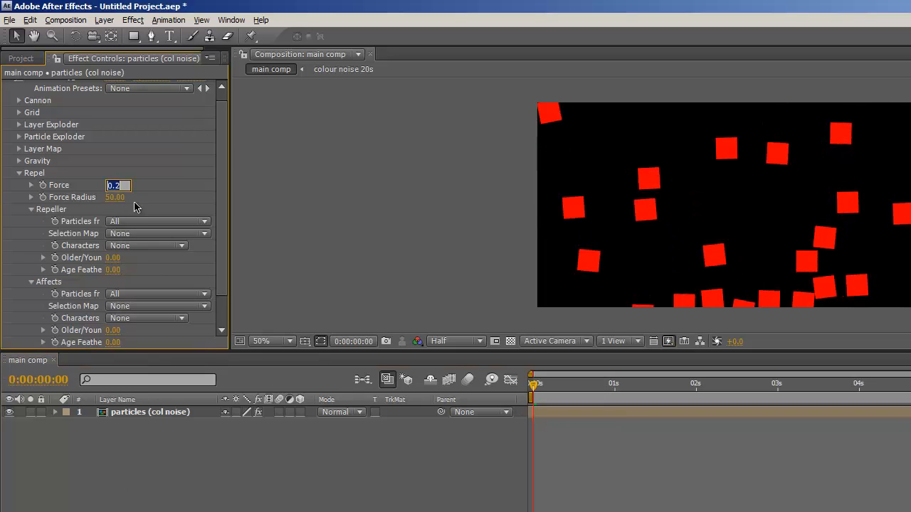
click(207, 473)
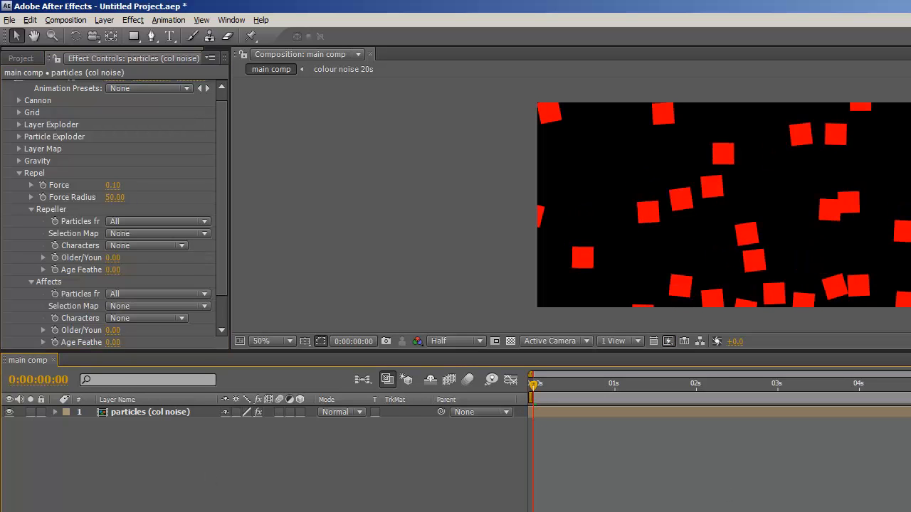
key(KP_0)
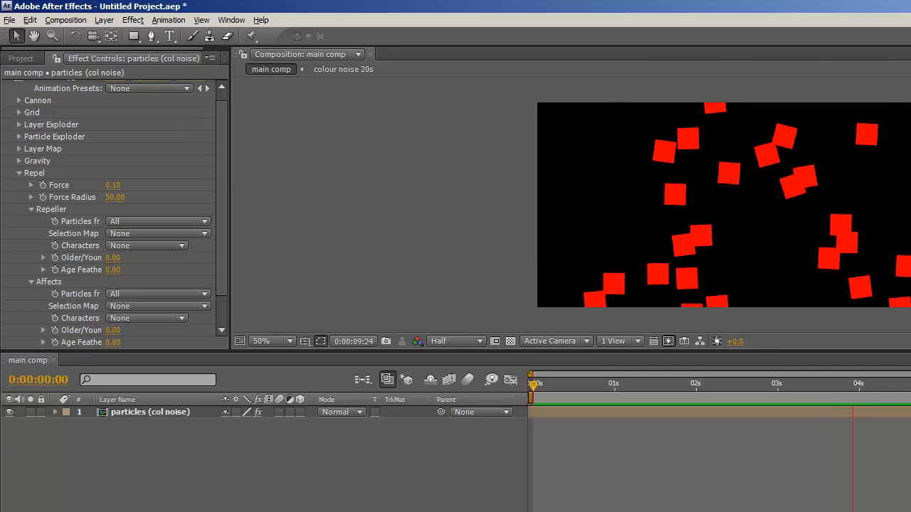
Raise the Repel Force to 0.3 and preview the animation
click(113, 185)
text(0.3)
click(431, 266)
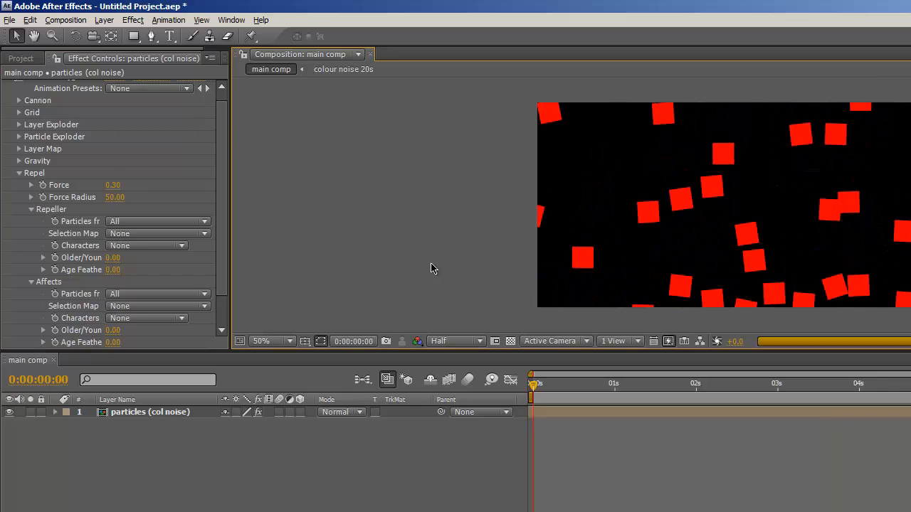
key(KP_0)
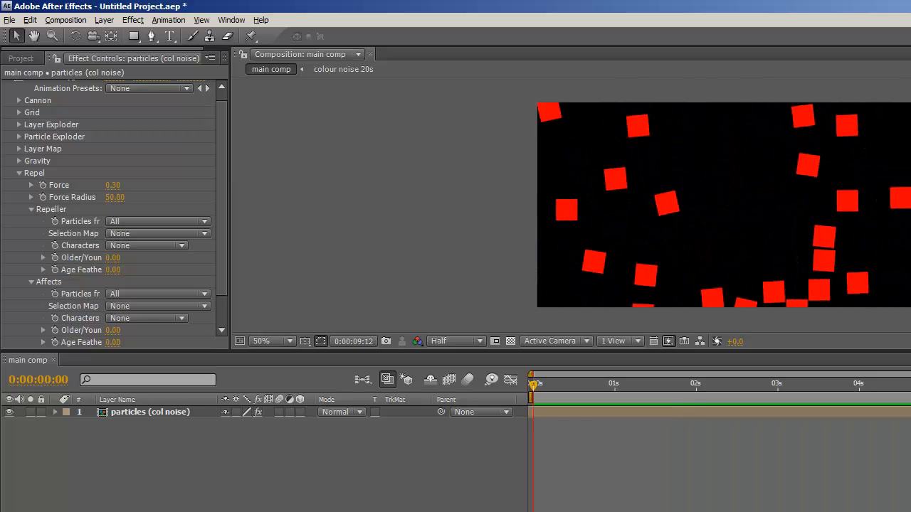
Set the Repel Force Radius to 100 and the Repel Force to 0.1, and preview the animation
click(115, 197)
key(shift+Tab)
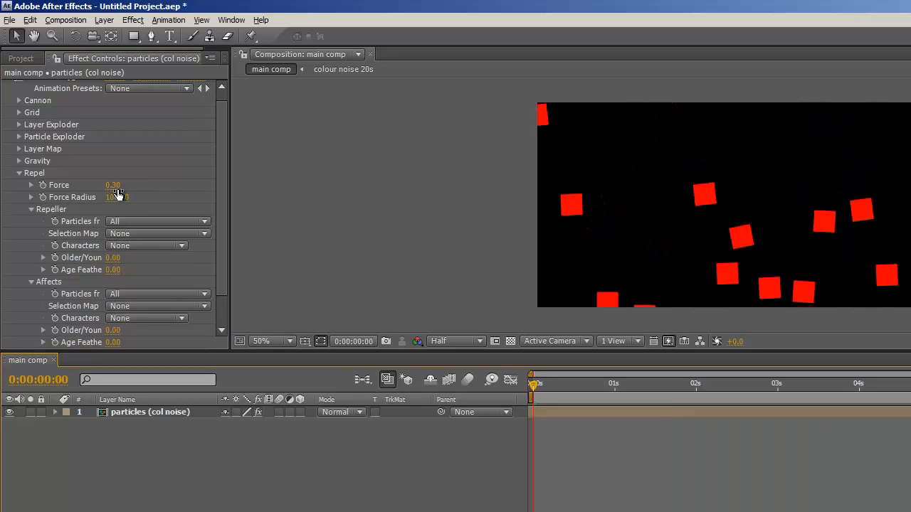
text(0.1)
key(Tab)
key(Return)
key(KP_0)
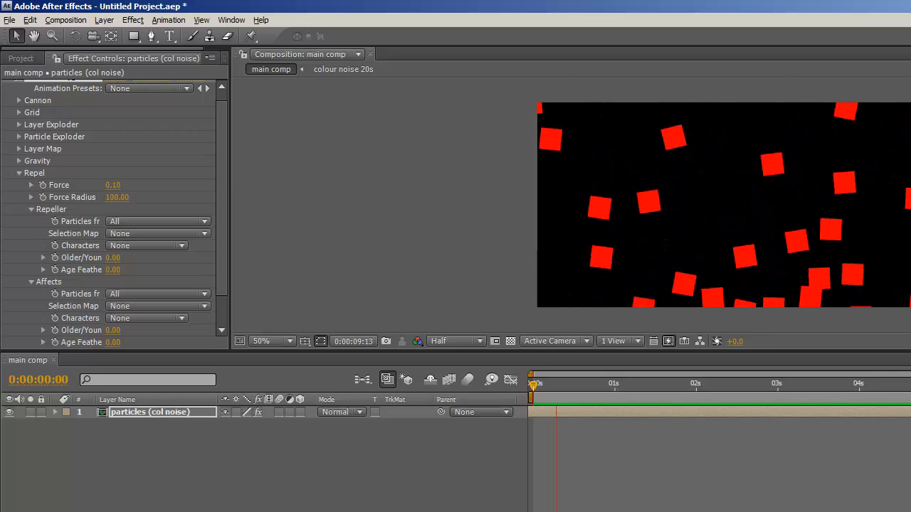
key(space)
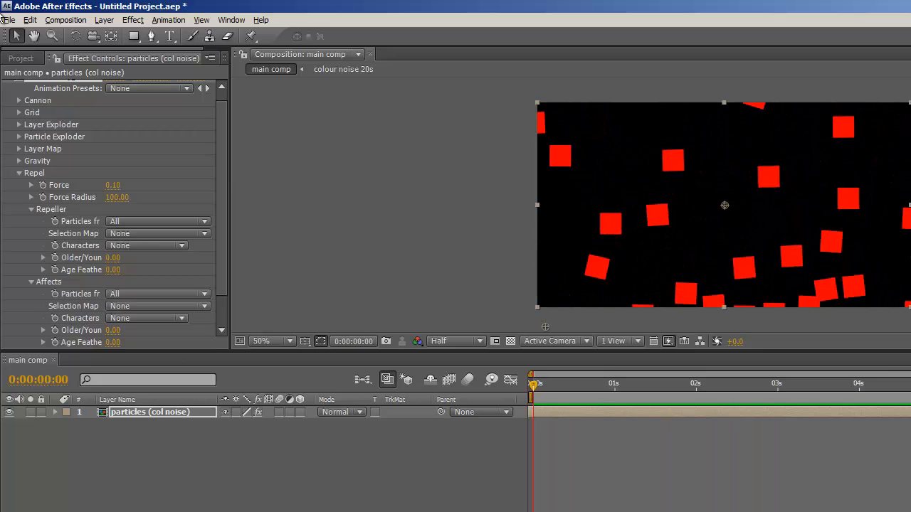
Create a new 150 × 150 px composition with the aspect ratio unlocked and a duration of 25 seconds
click(20, 58)
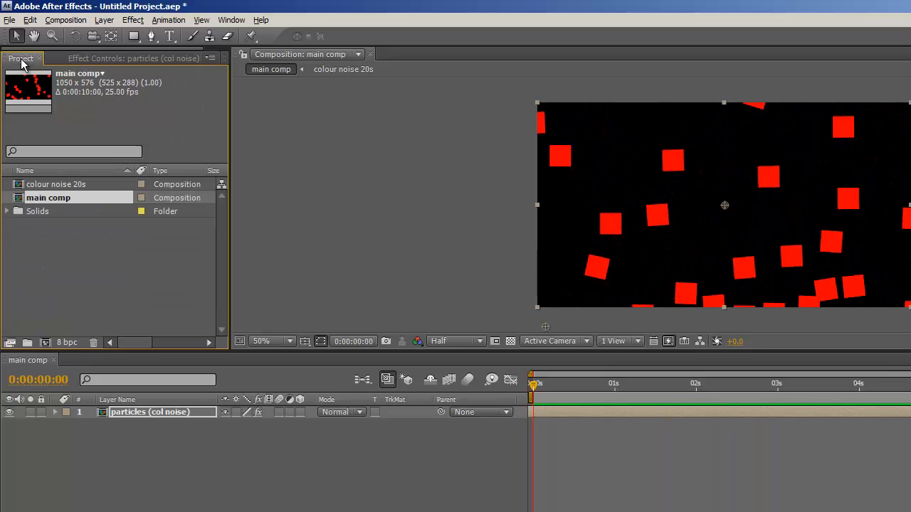
click(46, 344)
click(627, 223)
text(150)
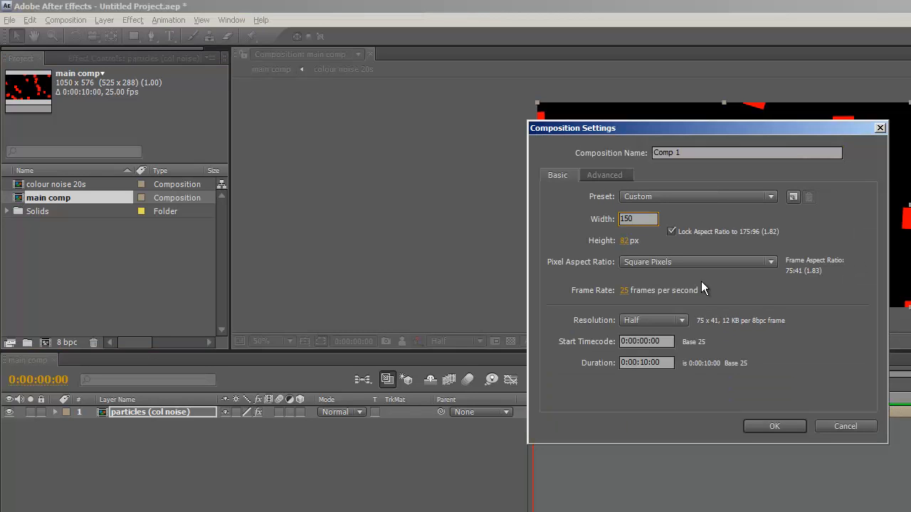
key(Tab)
text(150)
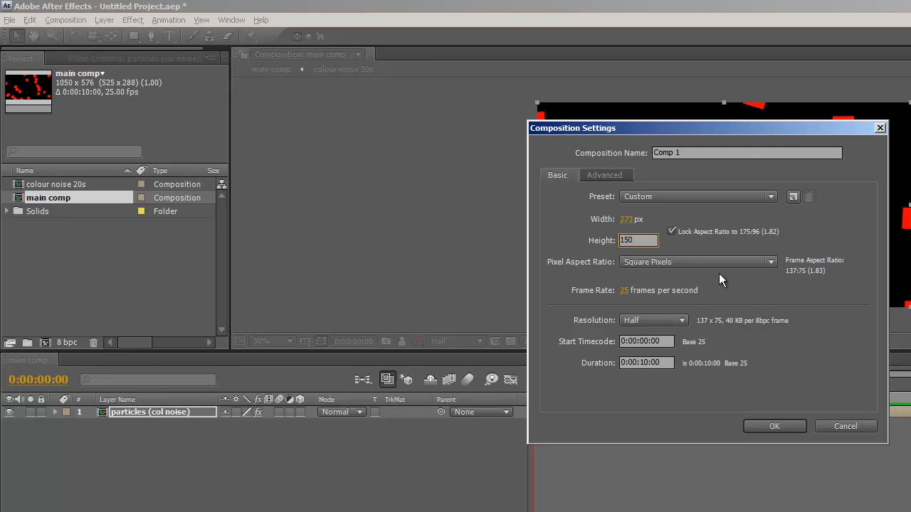
click(672, 232)
click(626, 220)
text(150)
key(Return)
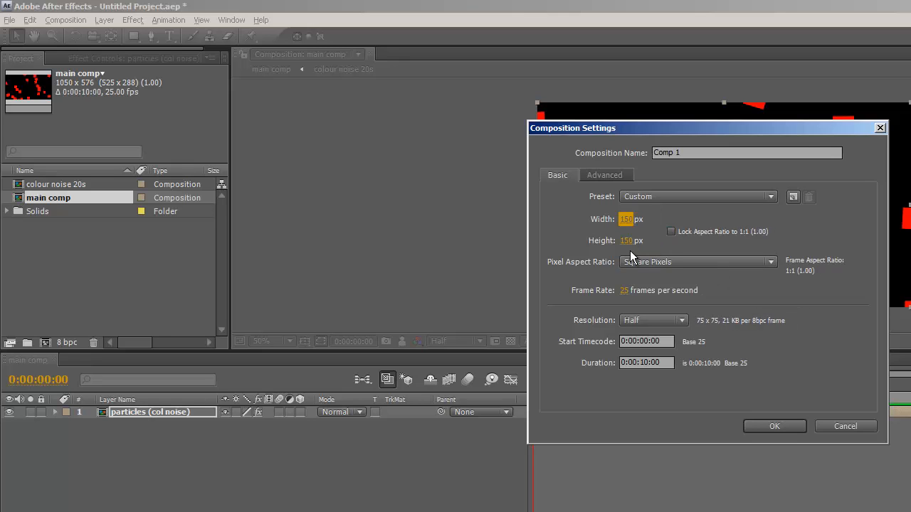
click(644, 363)
text(2500)
click(783, 427)
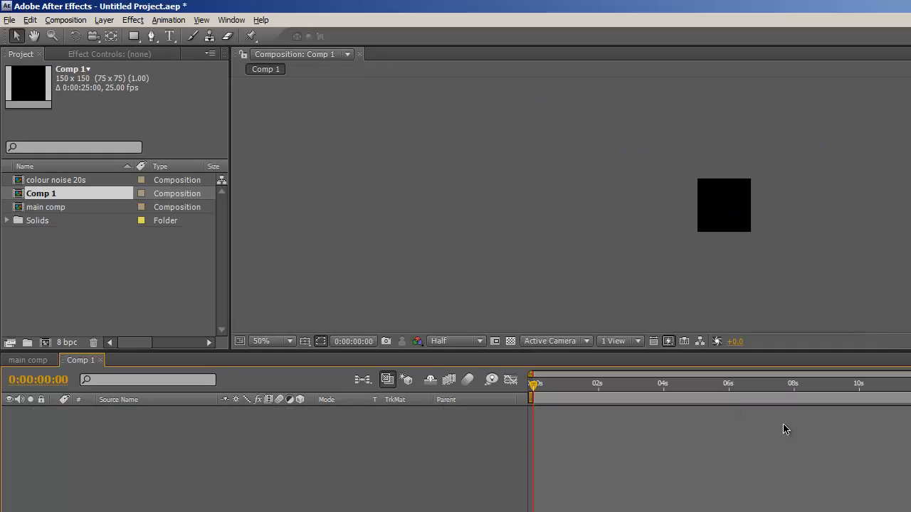
Set the composition preview to 200% magnification and Full resolution
click(291, 342)
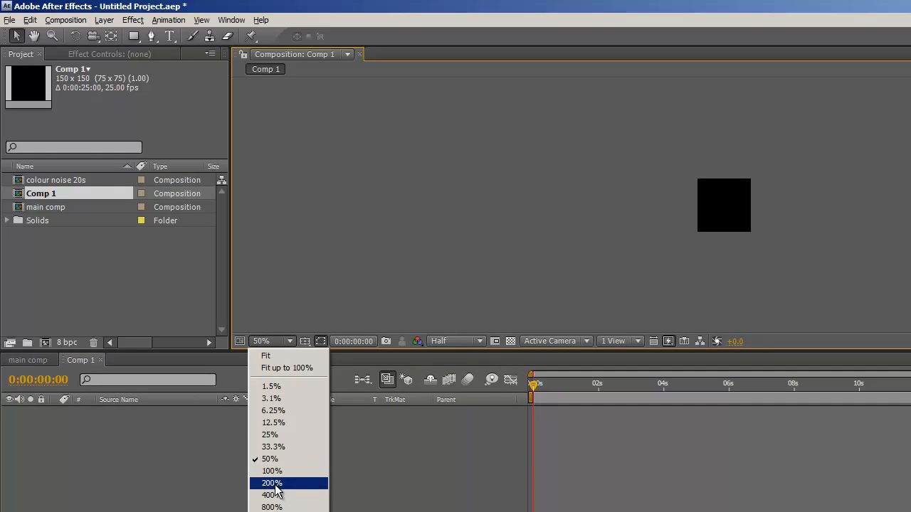
click(286, 425)
click(479, 341)
click(466, 374)
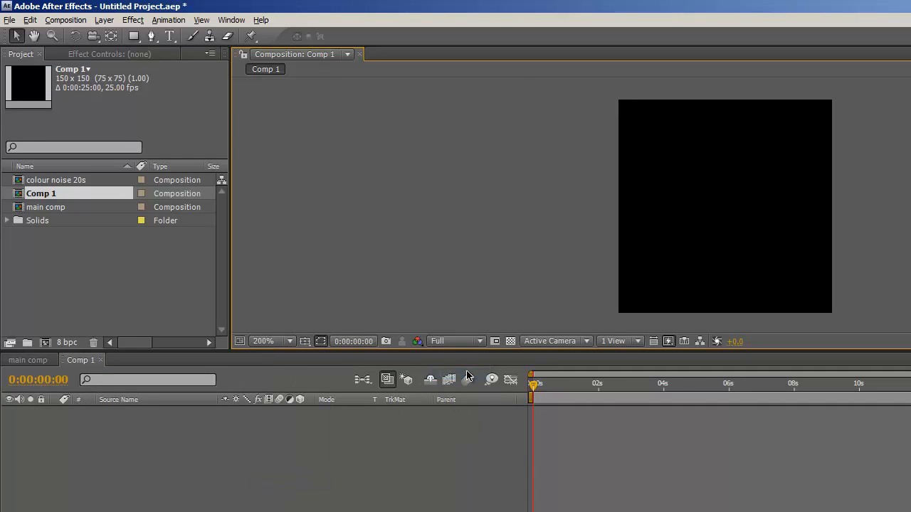
Add a 150 × 150 px solid layer in mid grey (777777) to the new composition
click(110, 21)
mouse_move(108, 33)
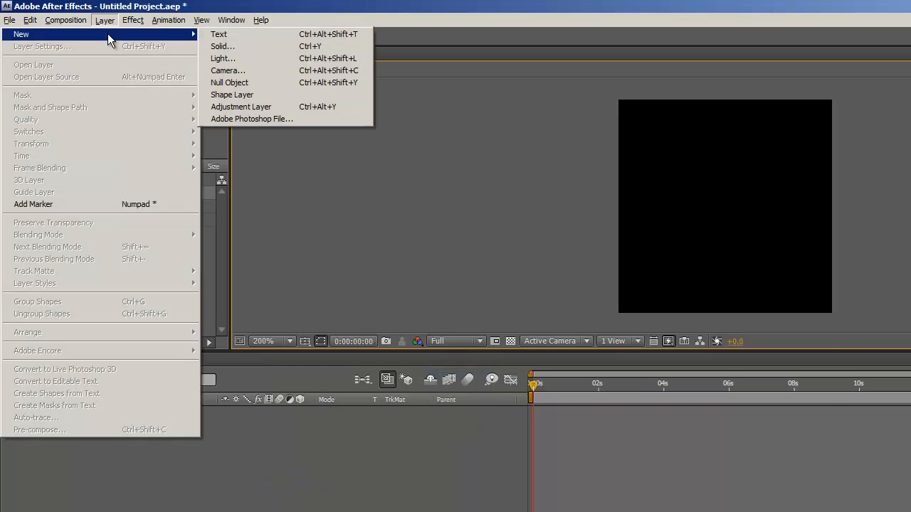
click(214, 42)
click(672, 457)
drag(157, 294, 81, 312)
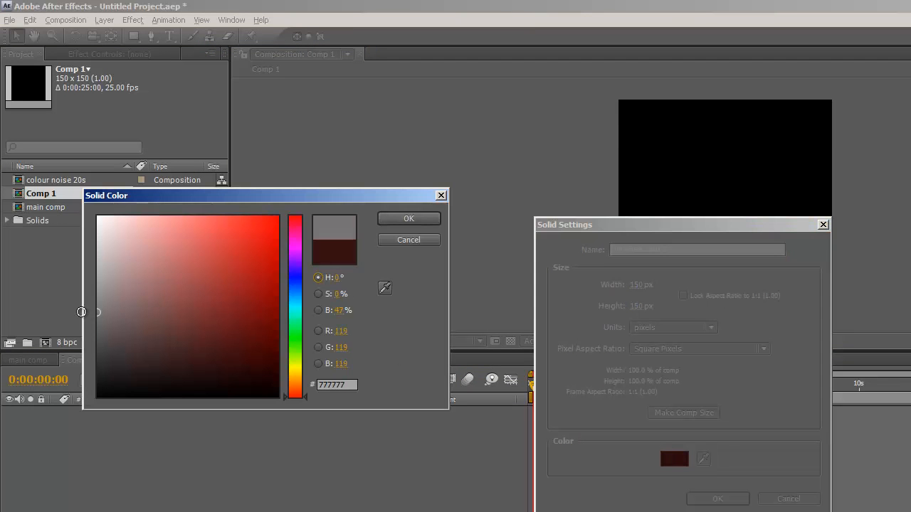
click(405, 221)
click(716, 498)
Draw a closed heart-shaped mask with six points on the grey solid using the Pen tool
click(151, 36)
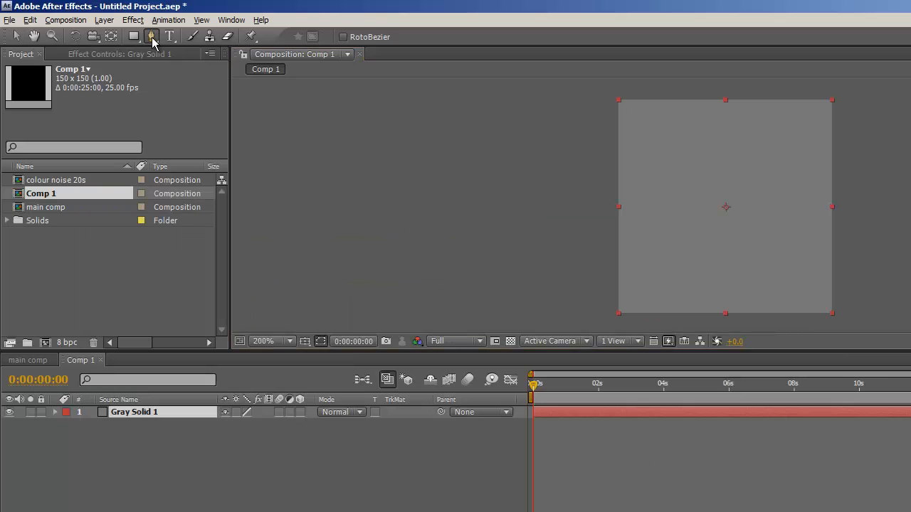
click(724, 159)
drag(761, 136, 786, 154)
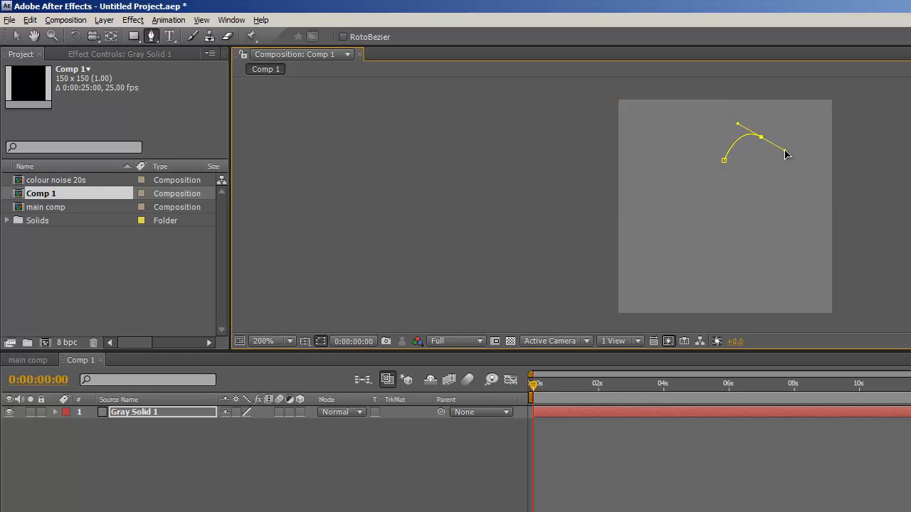
drag(759, 234, 730, 267)
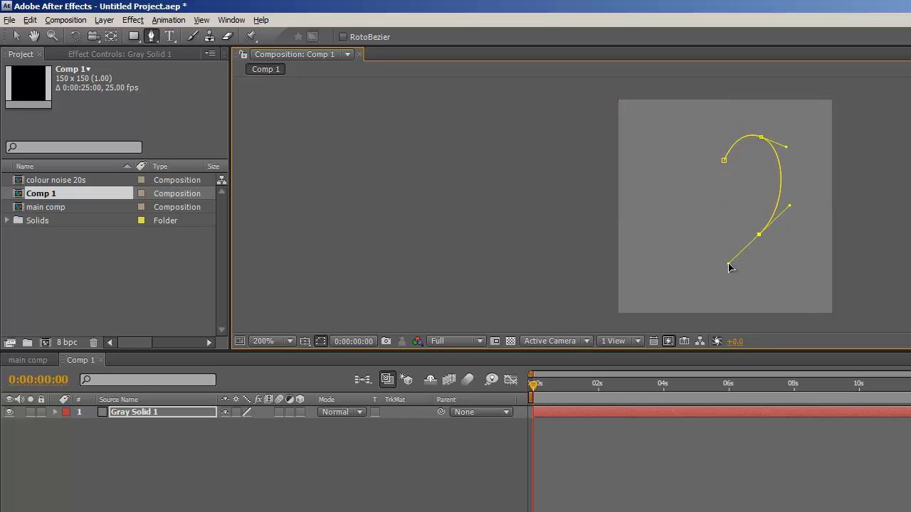
click(725, 288)
drag(698, 219, 680, 208)
drag(667, 150, 694, 126)
click(723, 163)
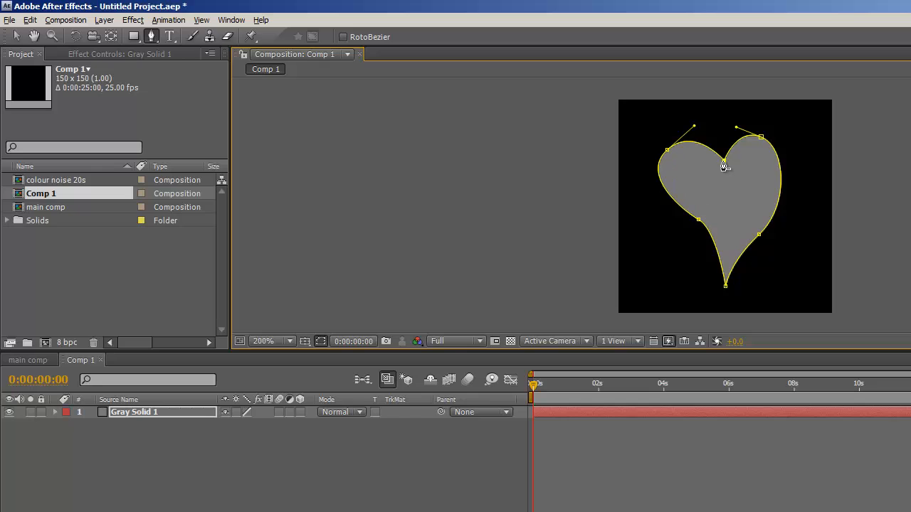
Reshape the heart mask by moving its points and curve handles until both halves look balanced, and deselect the layer
click(17, 36)
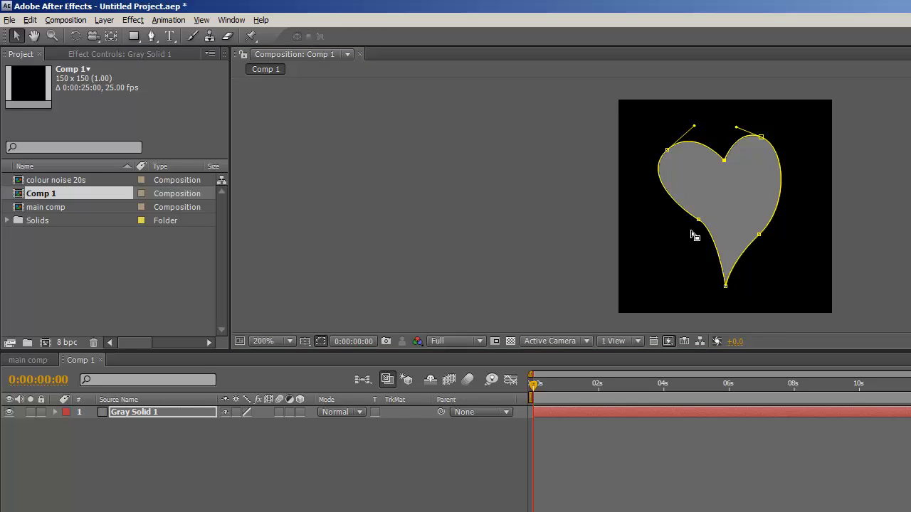
drag(698, 220, 680, 231)
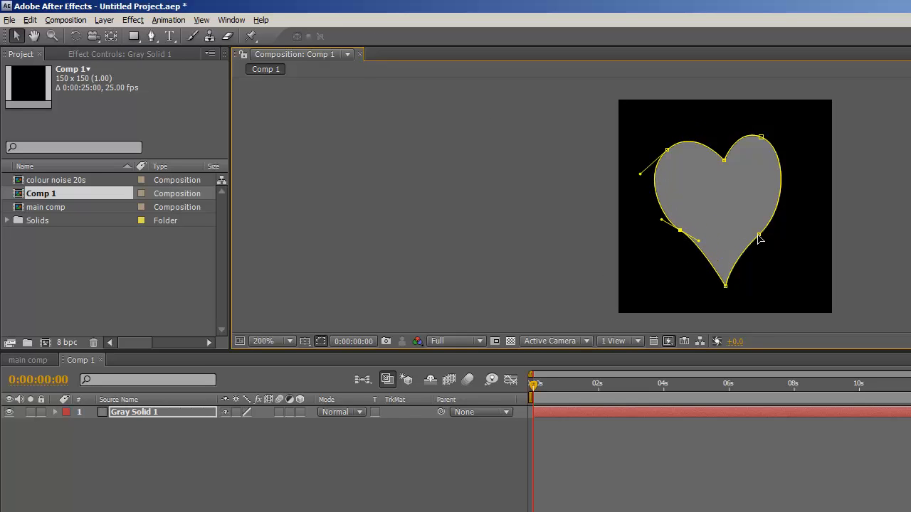
drag(759, 238, 768, 235)
drag(761, 137, 723, 174)
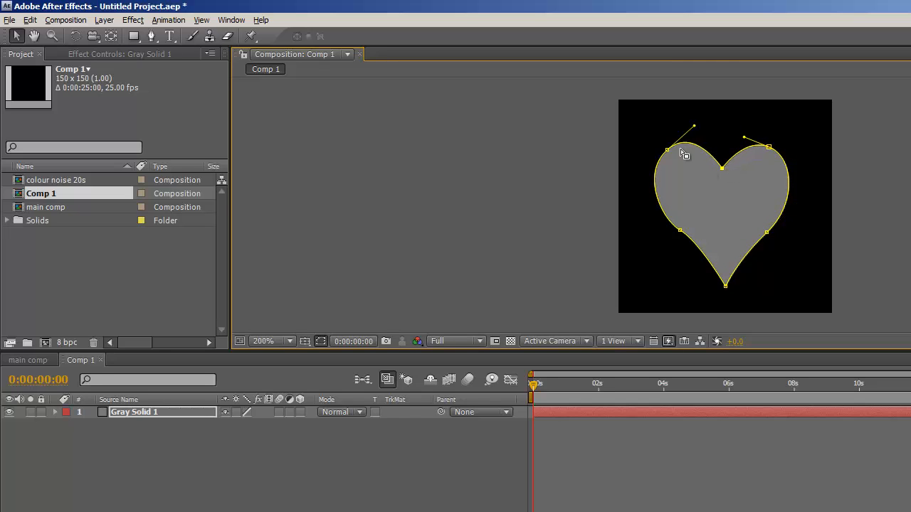
drag(695, 126, 697, 132)
mouse_move(680, 232)
mouse_down()
mouse_move(714, 252)
mouse_move(700, 227)
mouse_move(672, 213)
mouse_move(691, 233)
mouse_up()
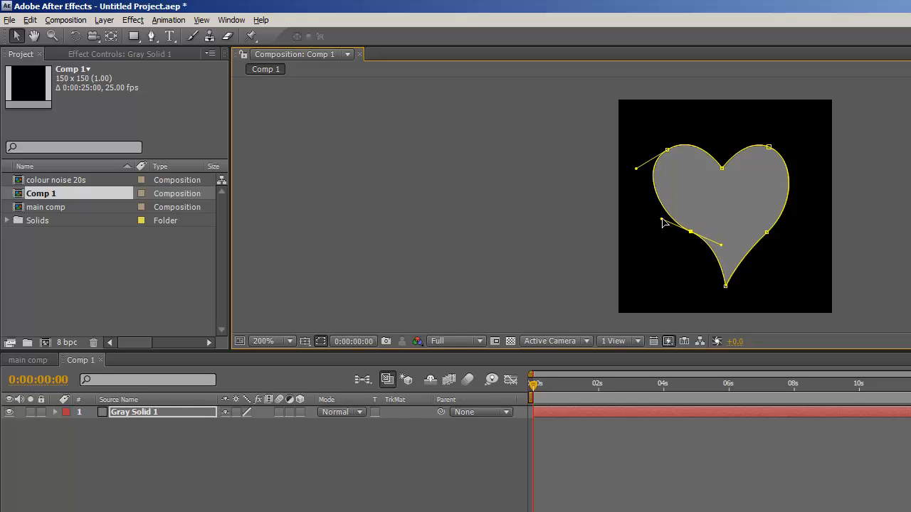
mouse_move(766, 232)
mouse_down()
mouse_move(755, 227)
mouse_move(767, 224)
mouse_up()
drag(797, 195, 800, 203)
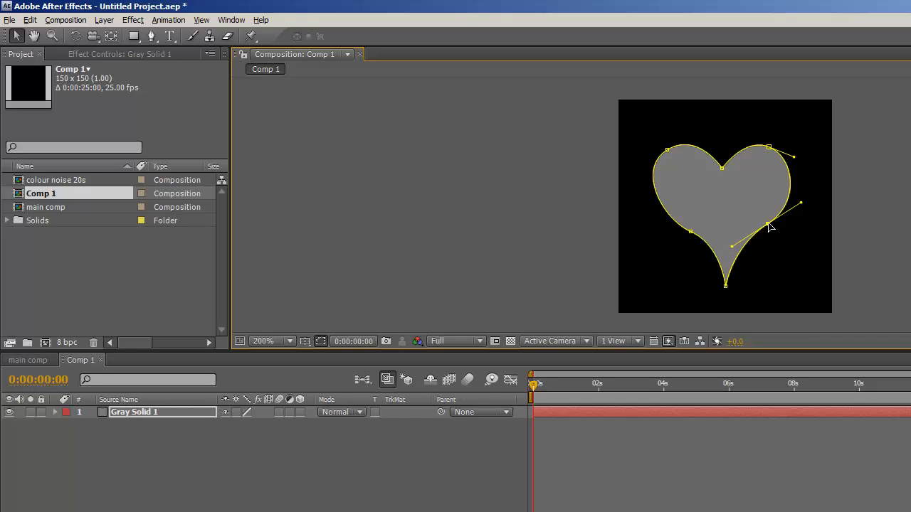
click(481, 493)
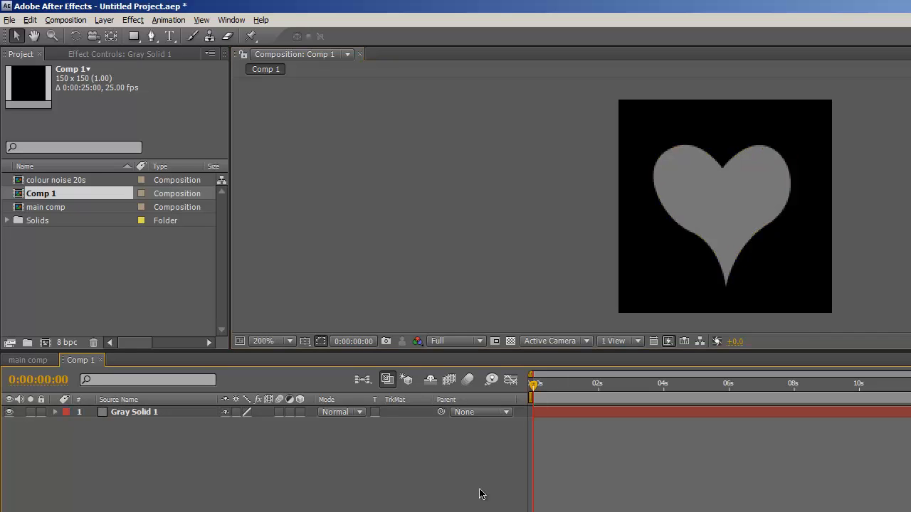
Apply Bevel Alpha to the grey solid with Edge Thickness 11.20 and Light Intensity 0.71, and show the transparency grid
click(122, 414)
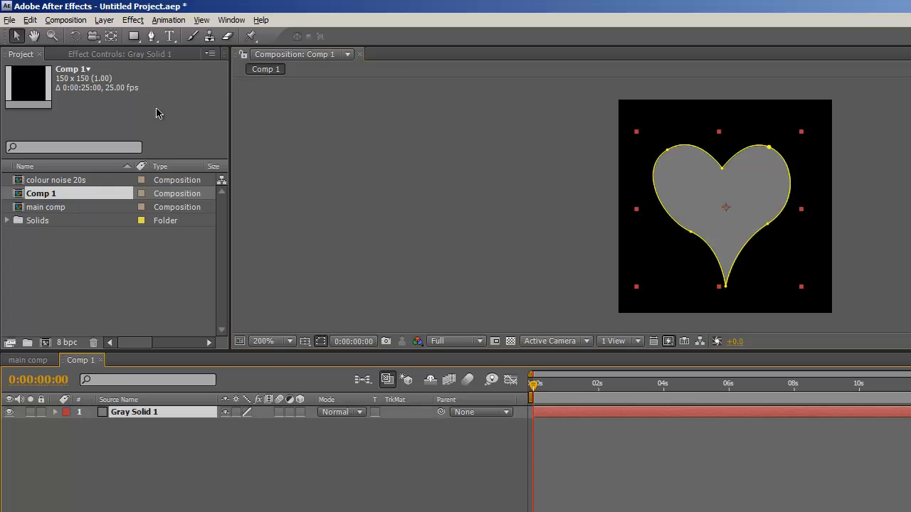
click(133, 20)
mouse_move(76, 242)
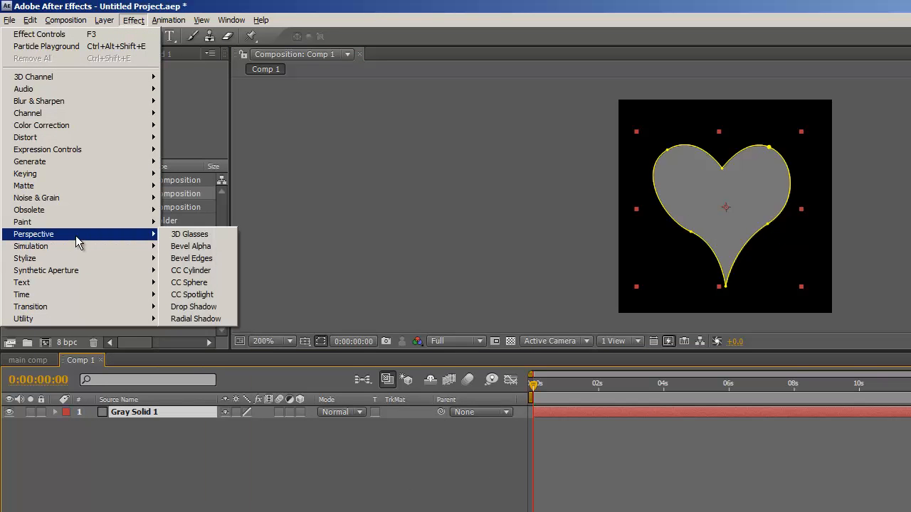
click(197, 248)
drag(112, 108, 172, 99)
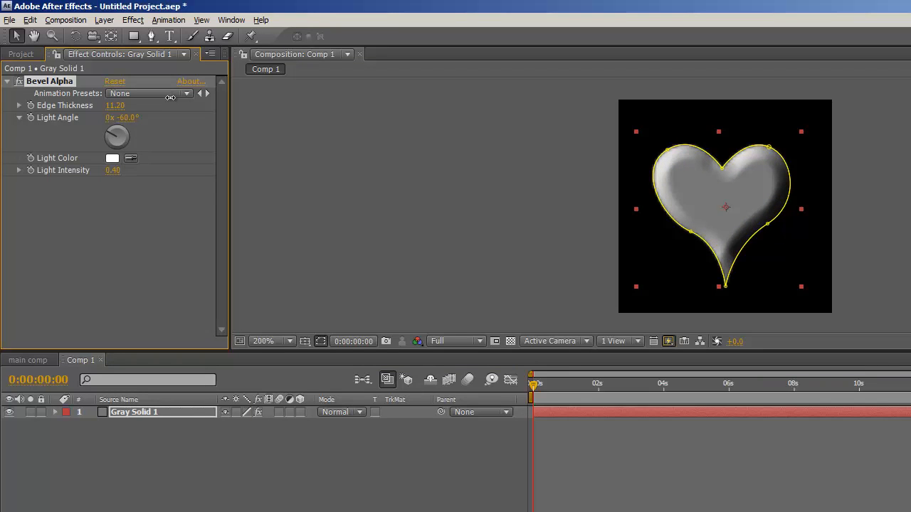
drag(116, 169, 134, 169)
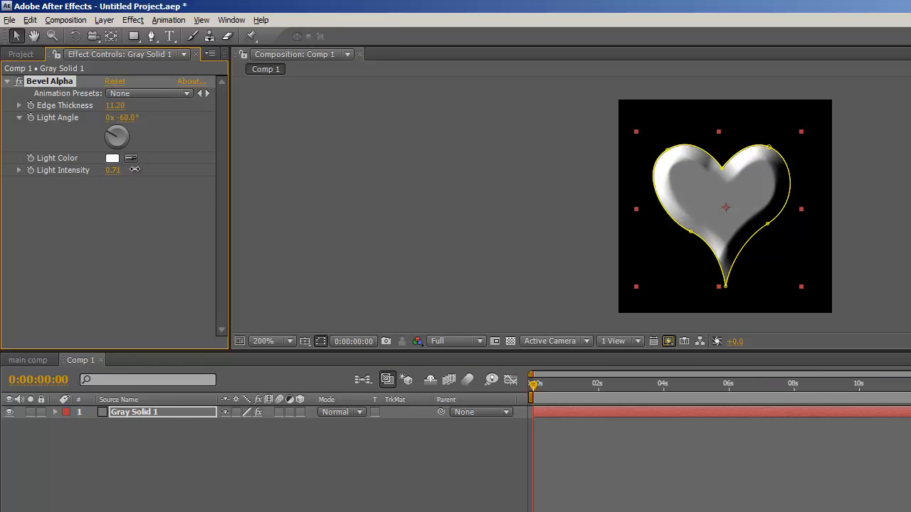
click(211, 458)
click(511, 341)
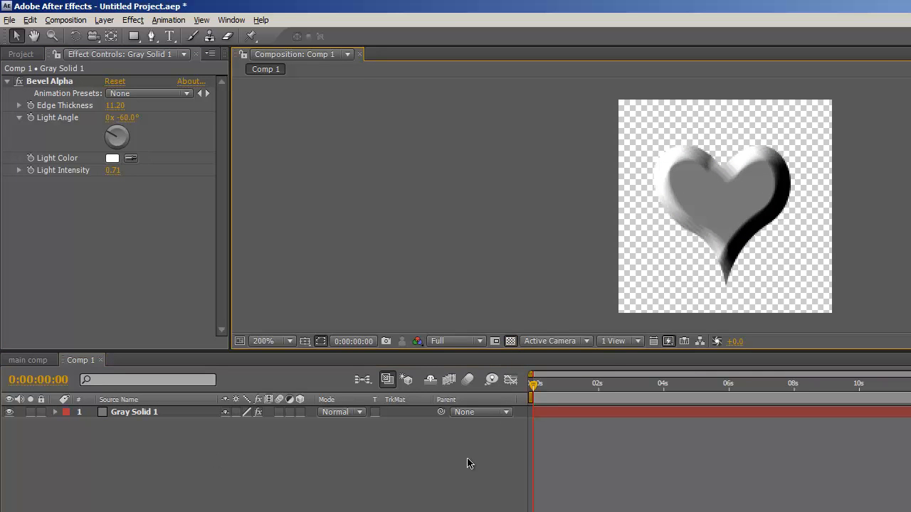
Apply the Channel Blur effect to the heart-shaped grey solid
click(140, 230)
click(135, 20)
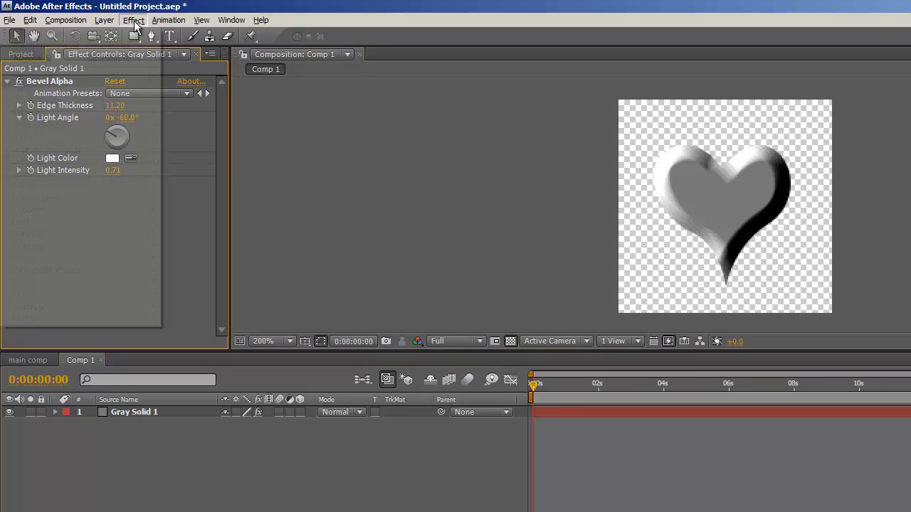
click(135, 22)
click(149, 411)
click(134, 20)
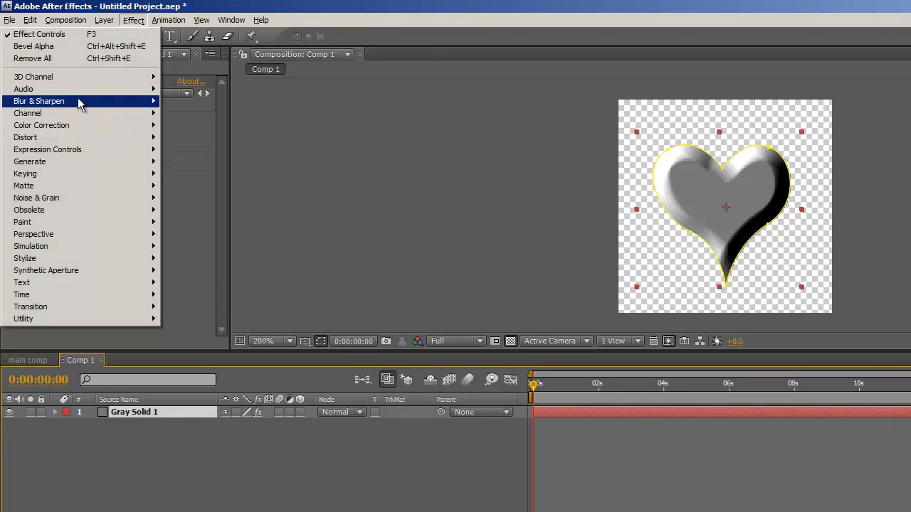
mouse_move(81, 104)
click(200, 163)
Set the Channel Blur's Red, Green and Blue Blurriness to 20 each
click(111, 208)
text(20)
key(Tab)
text(20)
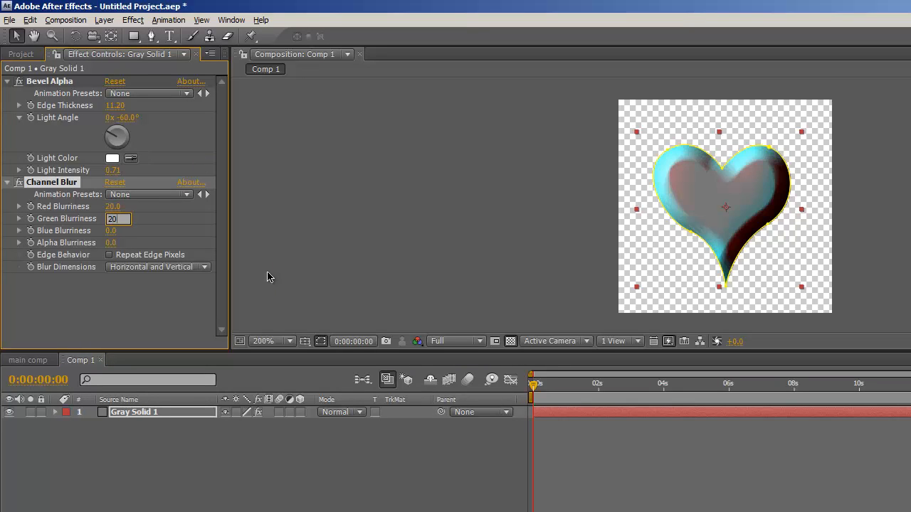
key(Tab)
text(20)
key(Tab)
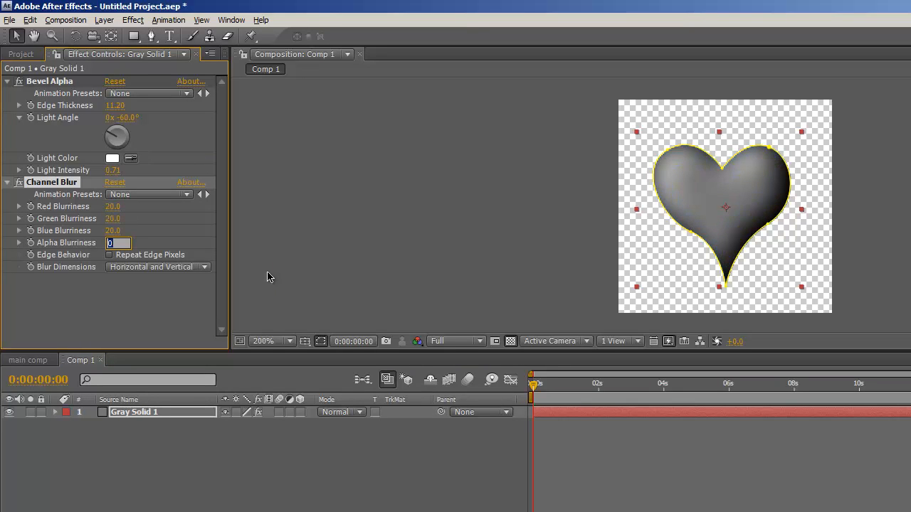
Apply the Tritone effect to the heart and set its Shadows colour to a very dark red
click(133, 20)
mouse_move(96, 125)
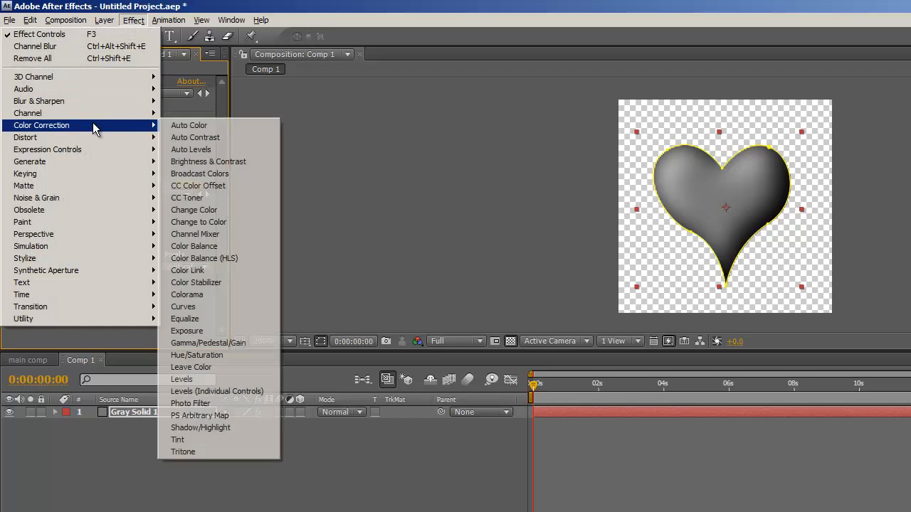
click(213, 454)
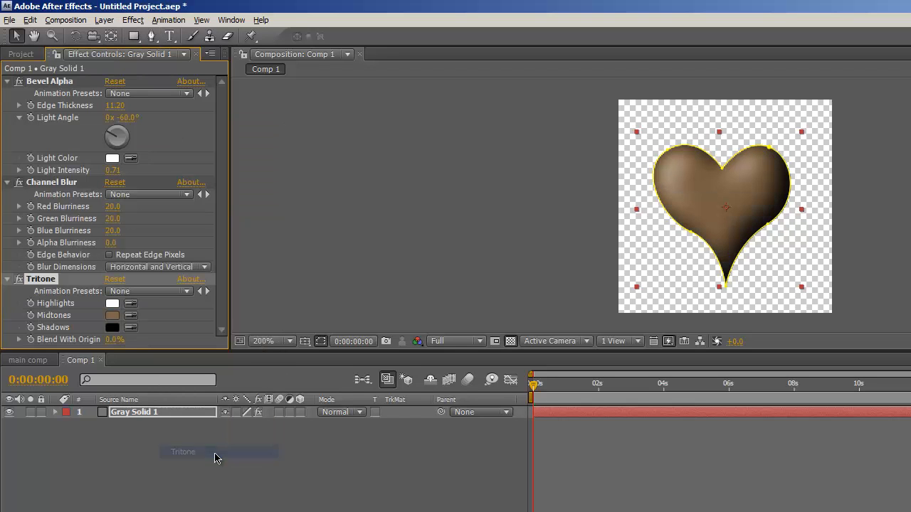
click(113, 328)
click(247, 311)
click(279, 354)
click(415, 218)
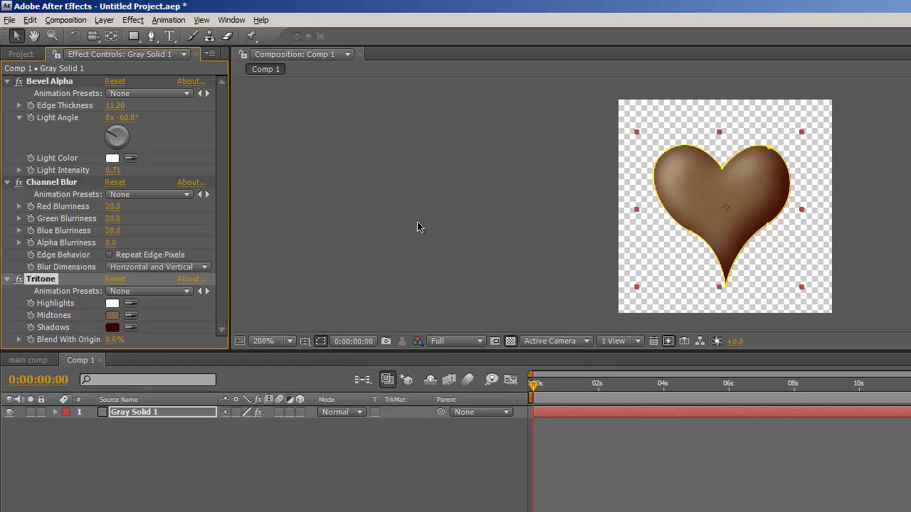
Set the Tritone Midtones colour to a light pink (E09C9C)
click(113, 317)
drag(301, 240, 310, 389)
mouse_move(178, 307)
mouse_down()
mouse_move(147, 211)
mouse_move(171, 251)
mouse_up()
drag(308, 391, 307, 400)
drag(171, 251, 152, 238)
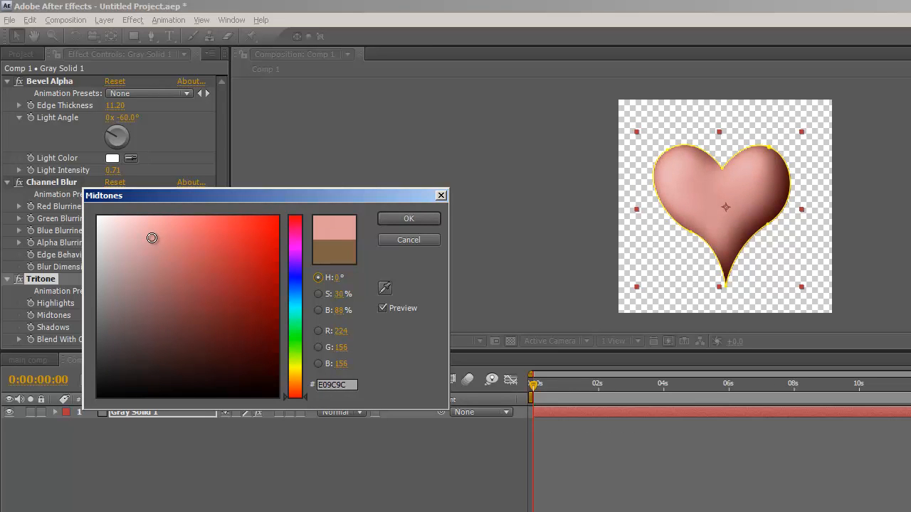
click(419, 220)
Set the Tritone Highlights colour to a light pink, about E4A4A4
click(114, 304)
mouse_move(119, 266)
mouse_down()
mouse_move(144, 276)
mouse_move(169, 227)
mouse_move(163, 238)
mouse_move(151, 236)
mouse_up()
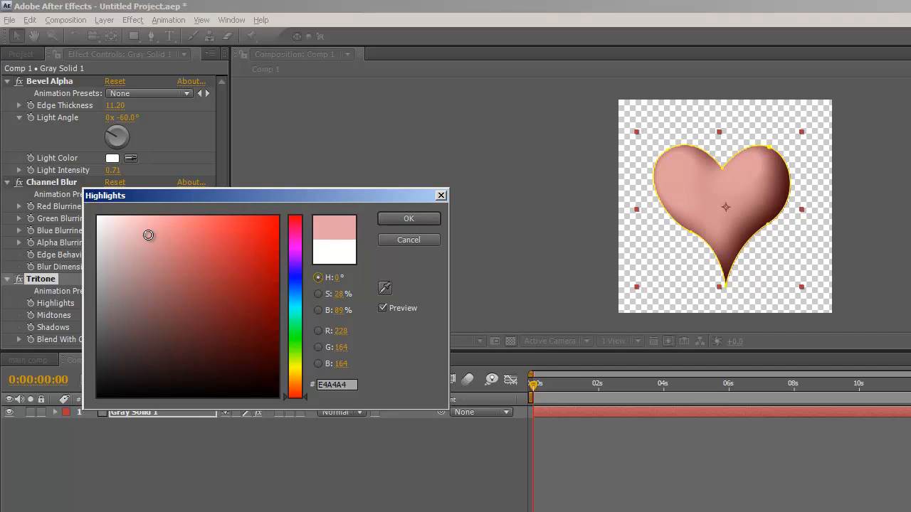
click(415, 219)
Set the Tritone Midtones colour to a muted red, and collapse the Channel Blur and Bevel Alpha settings
click(114, 315)
click(181, 280)
drag(181, 280, 179, 273)
click(418, 219)
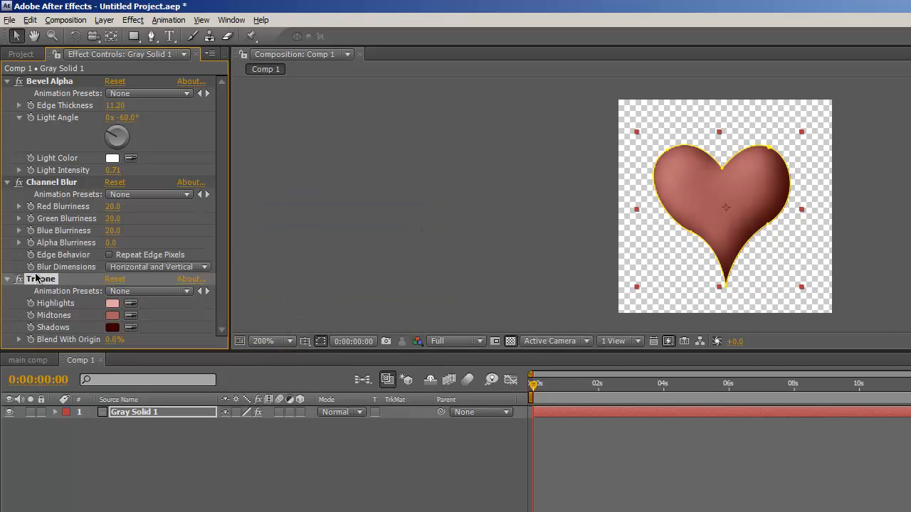
click(7, 183)
click(7, 81)
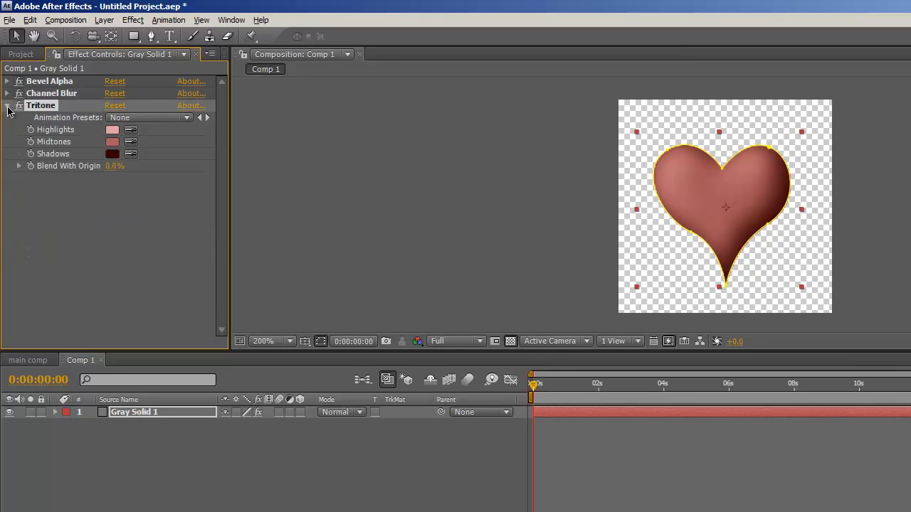
Apply a Drop Shadow to the heart with a distance of 11 and a softness of 7, and collapse the effect settings
click(7, 105)
click(133, 20)
mouse_move(161, 237)
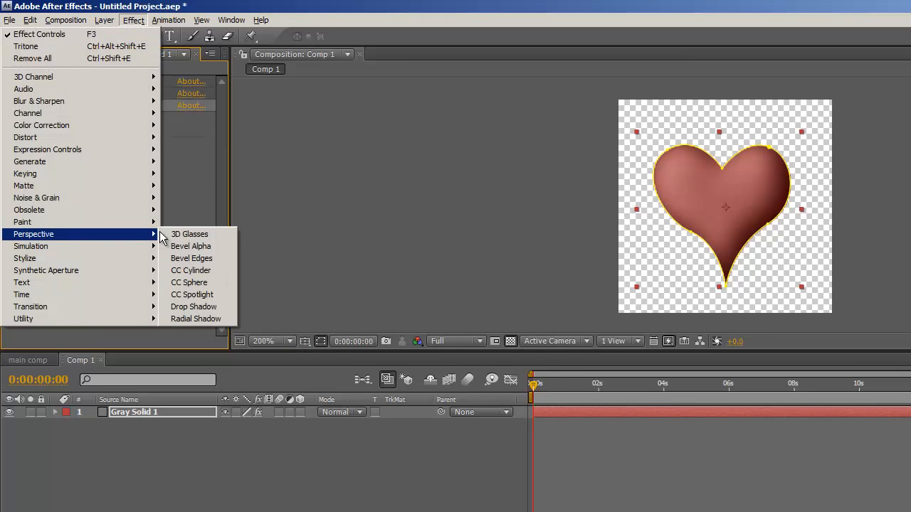
click(194, 307)
drag(109, 207, 135, 489)
click(361, 243)
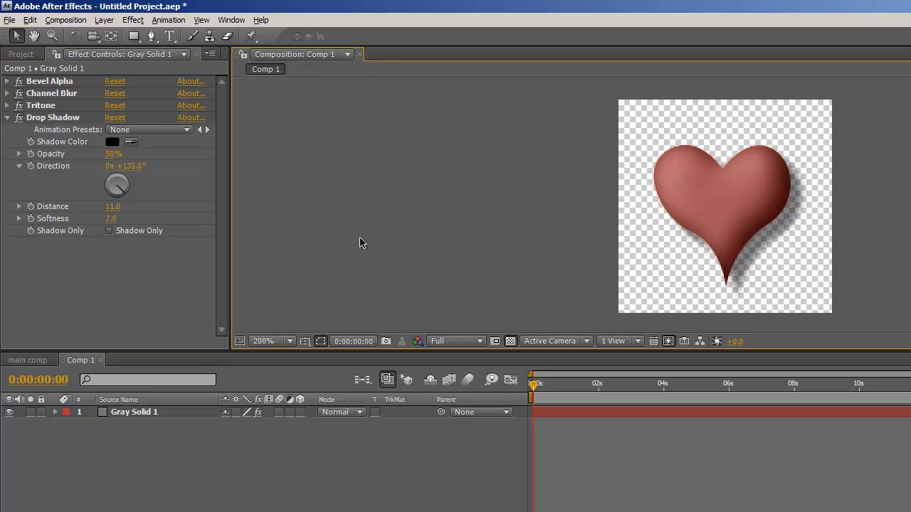
click(7, 118)
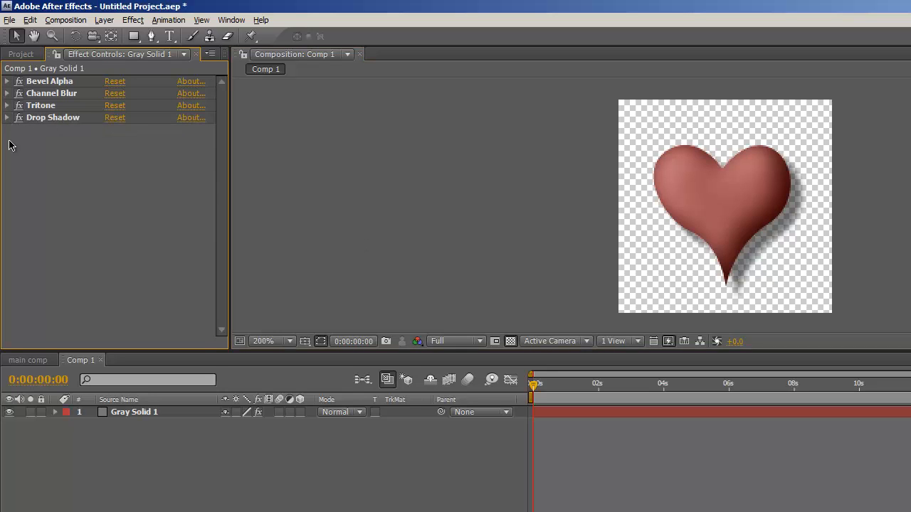
Rename Comp 1 as heart in the project
click(21, 54)
key(Return)
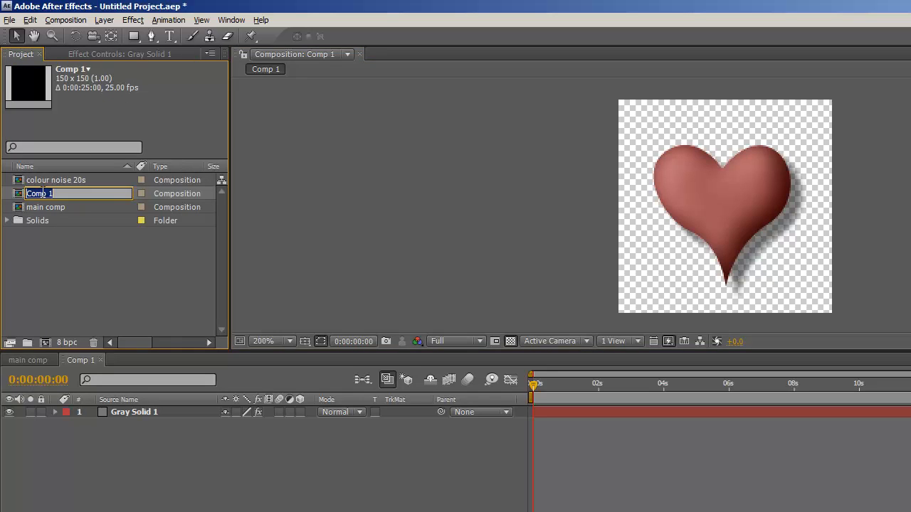
text(heart)
key(Return)
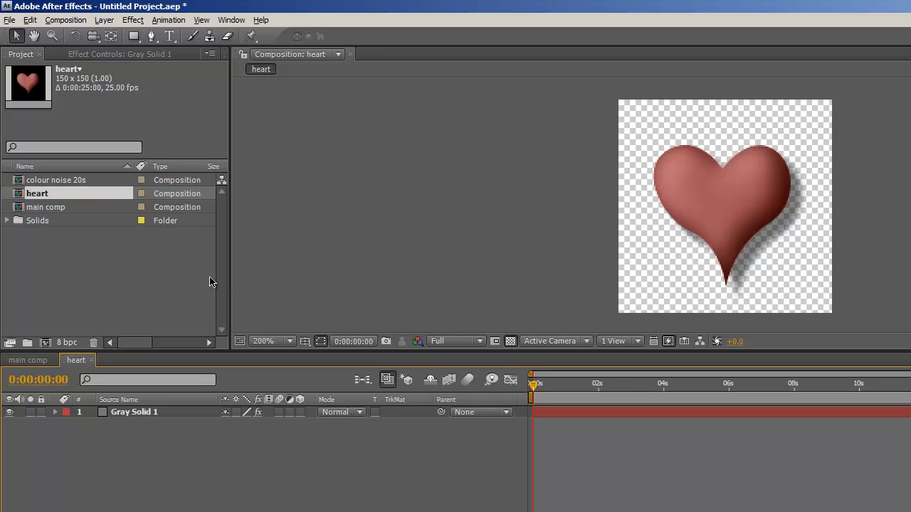
Add the heart comp to the main comp below the particles layer and hide it
click(46, 361)
drag(18, 201, 107, 425)
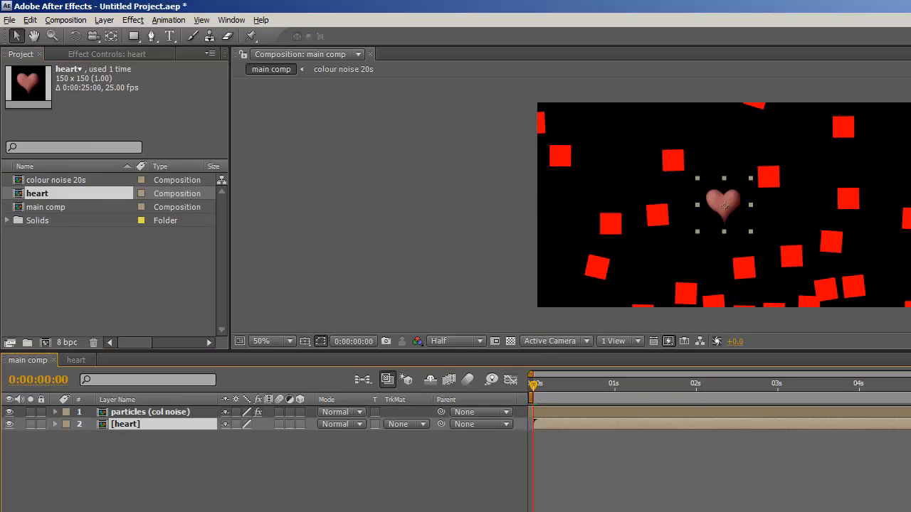
key(ctrl+shift+a)
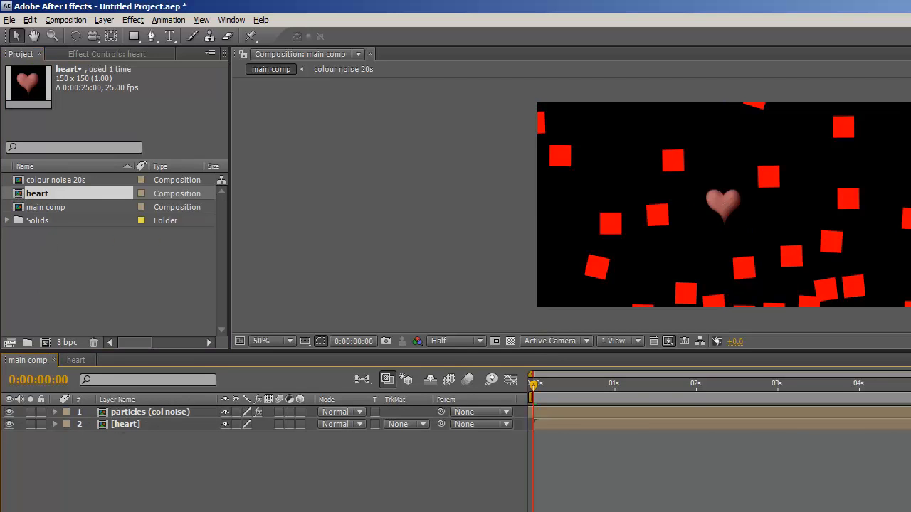
click(10, 425)
Set the Particle Playground Layer Map on the particles layer to use the heart layer, and preview the animation
click(125, 412)
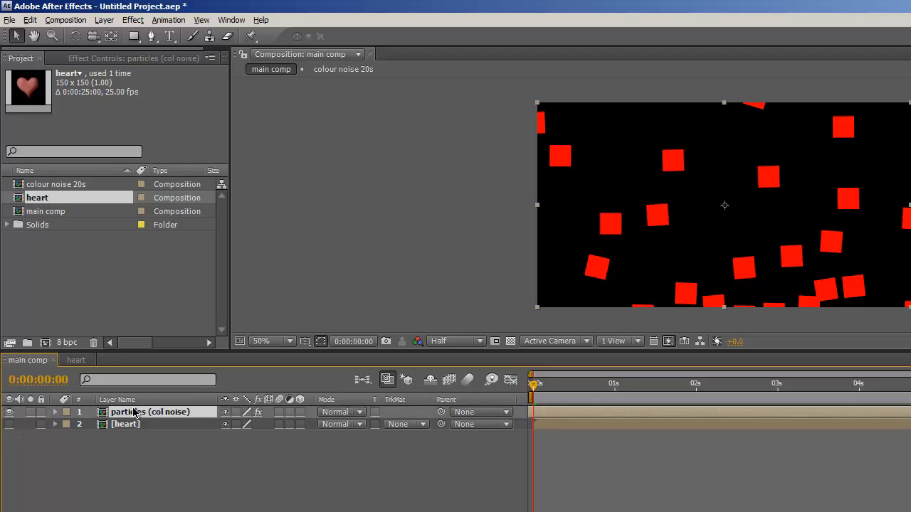
click(107, 54)
click(20, 183)
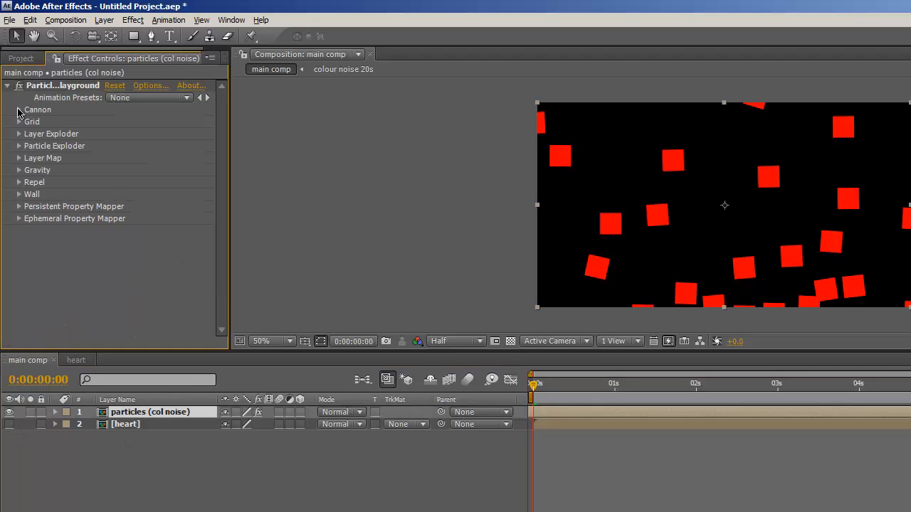
click(20, 158)
click(205, 170)
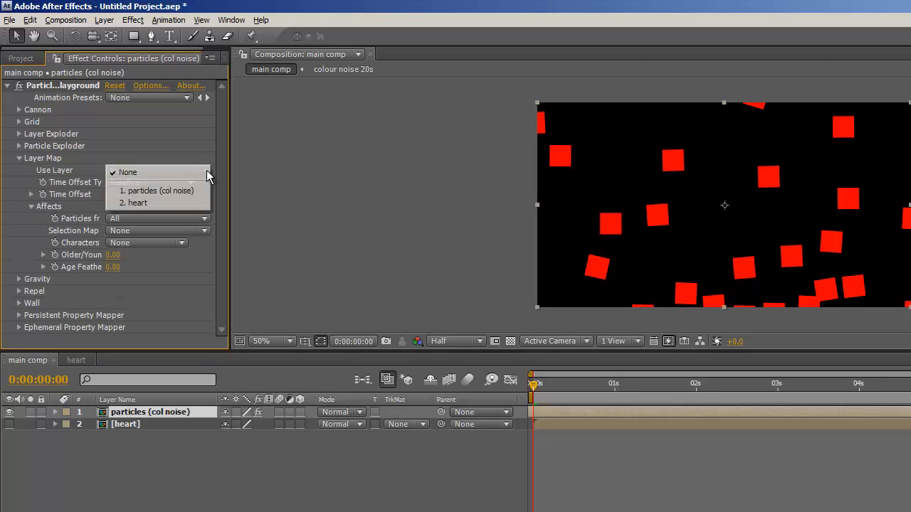
click(153, 201)
key(KP_0)
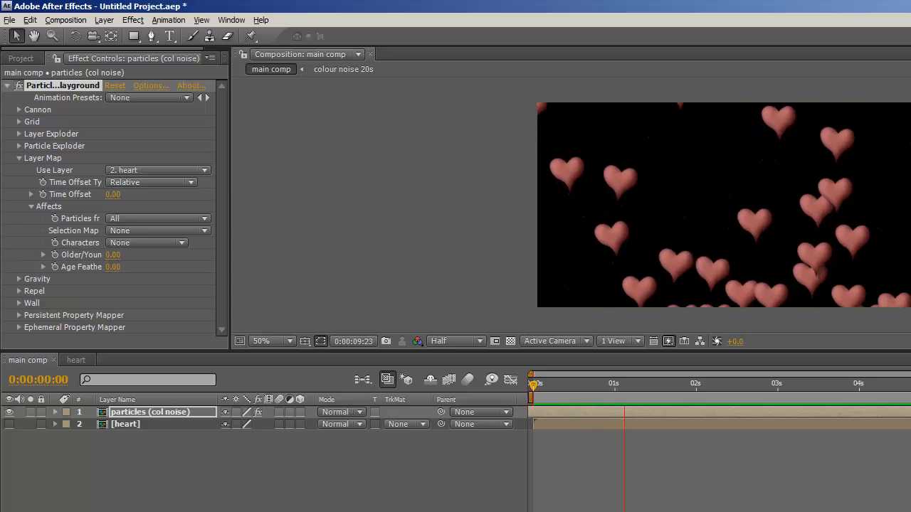
key(space)
Create a comp-sized pale pink solid, place it beneath all the layers as the background, and preview the result
click(104, 20)
mouse_move(106, 33)
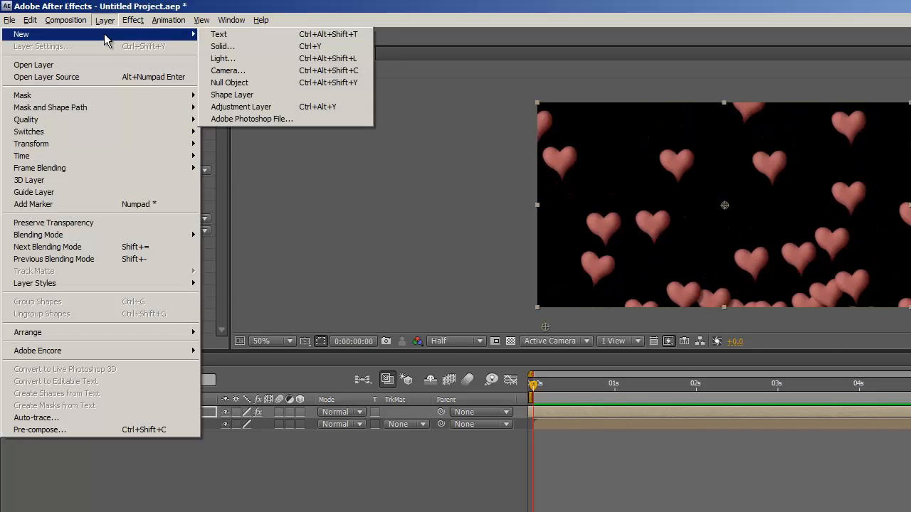
click(232, 47)
click(674, 459)
click(139, 258)
click(130, 242)
click(409, 218)
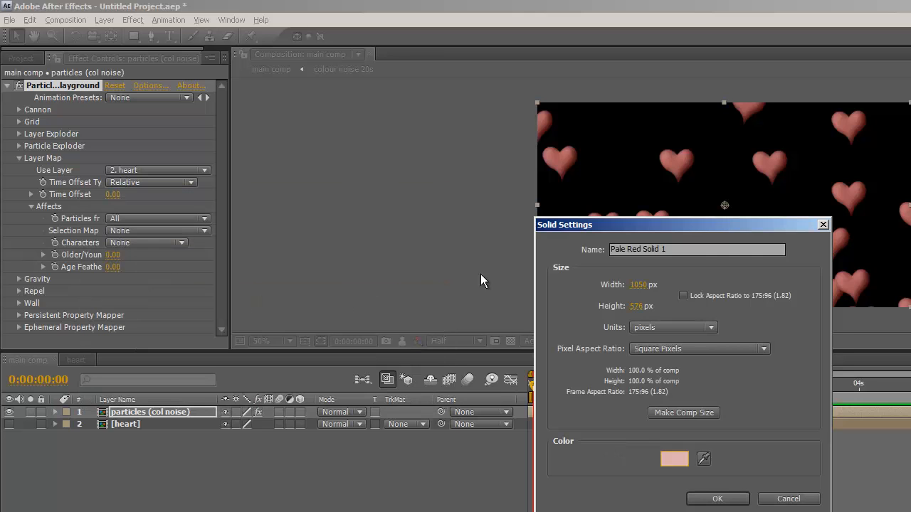
click(720, 498)
drag(143, 412, 140, 452)
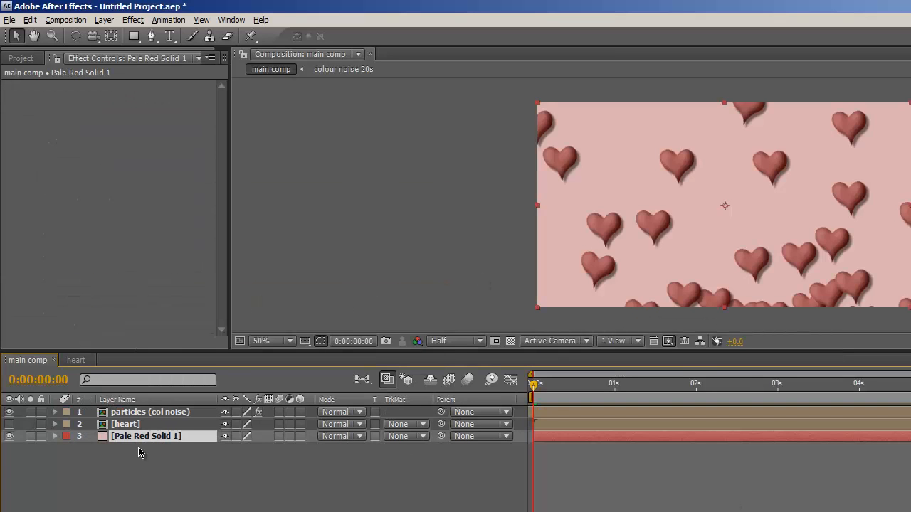
key(space)
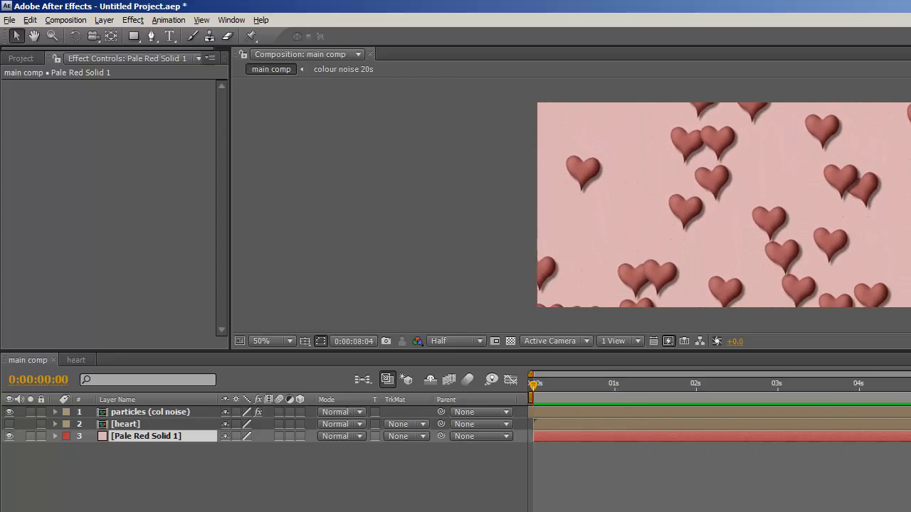
key(space)
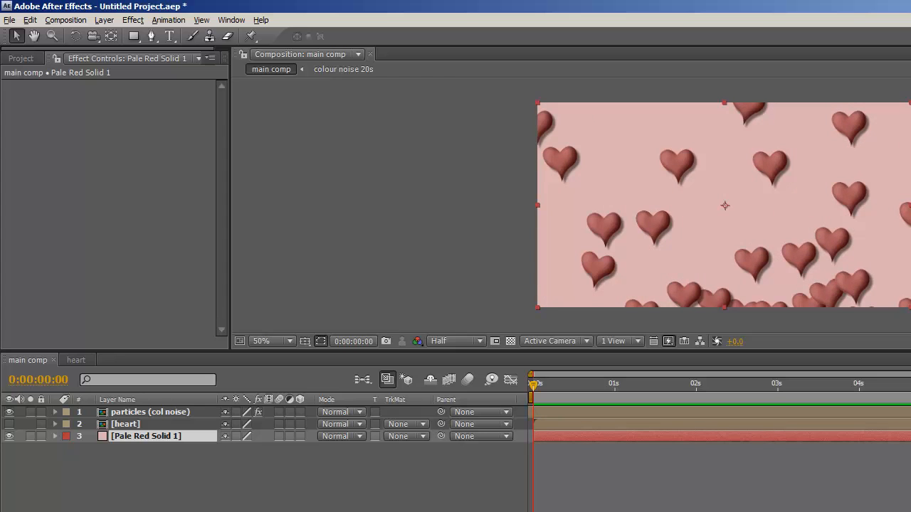
Open the heart comp and set a first Mask Path keyframe on the heart solid at 0:00:00:00
click(76, 361)
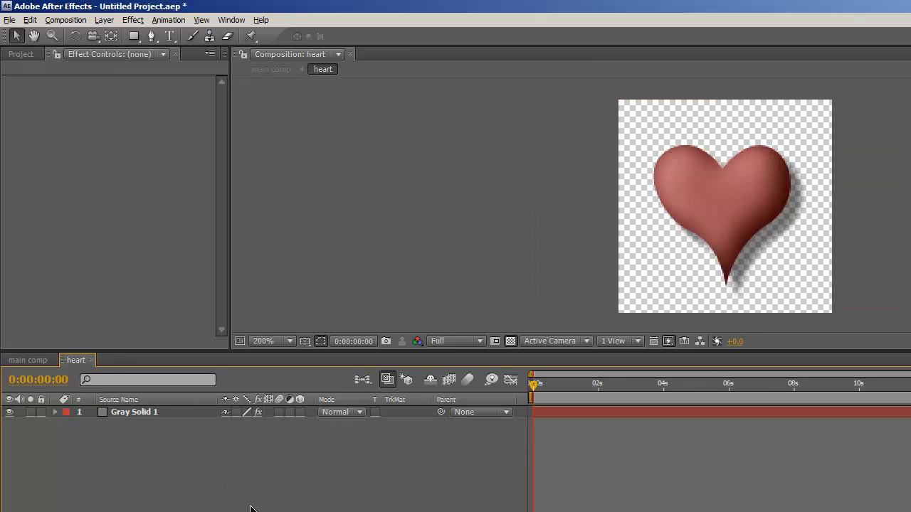
click(127, 417)
key(m)
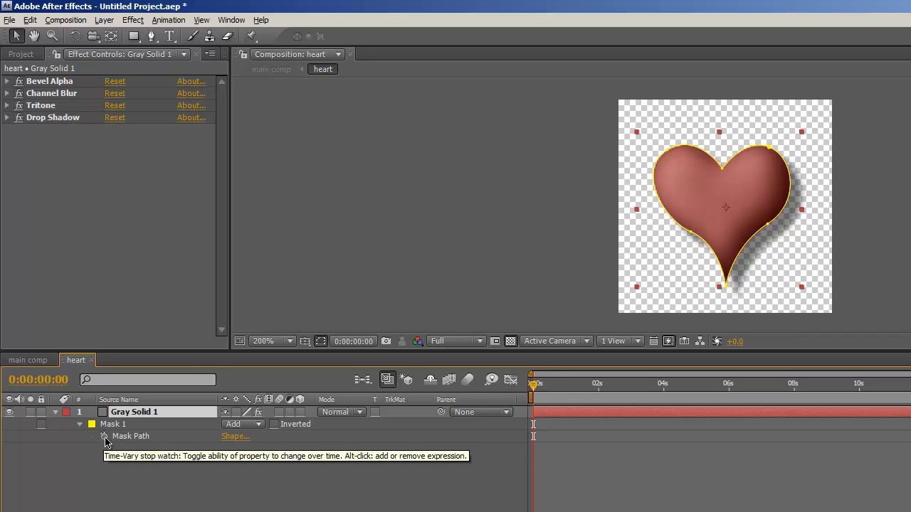
click(104, 437)
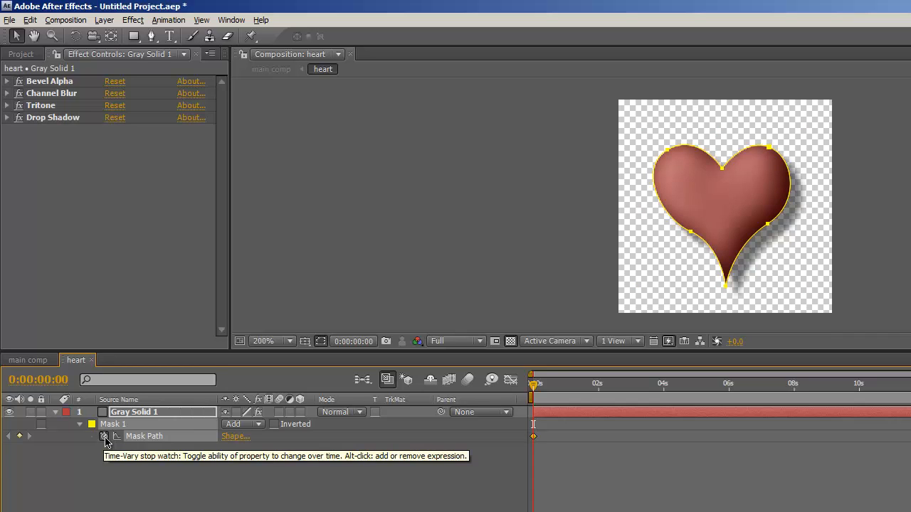
Add Mask Path keyframes holding the original heart shape at 0:00:00:10, 0:00:00:20 and 0:00:02:00
key(equal)
key(equal)
key(equal)
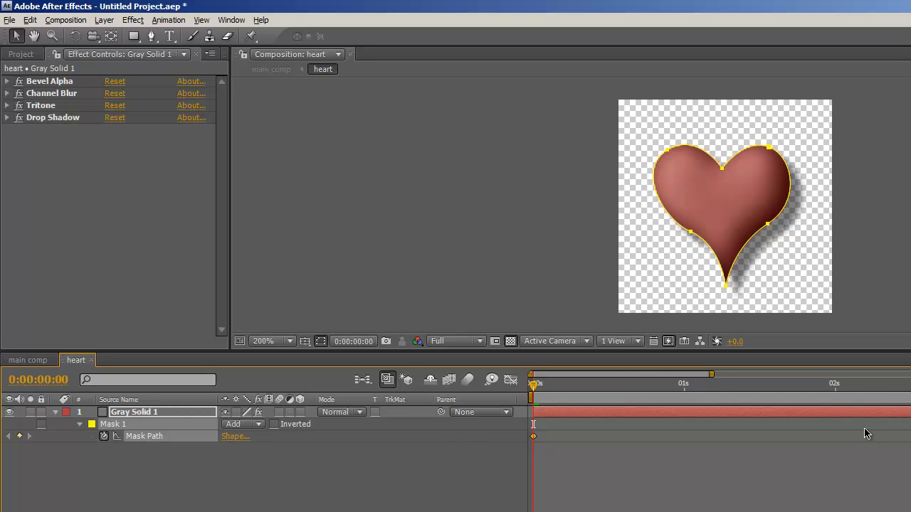
mouse_move(534, 388)
mouse_down()
mouse_move(607, 388)
mouse_move(534, 393)
mouse_up()
key(shift+Page_Down)
click(19, 436)
key(shift+Page_Down)
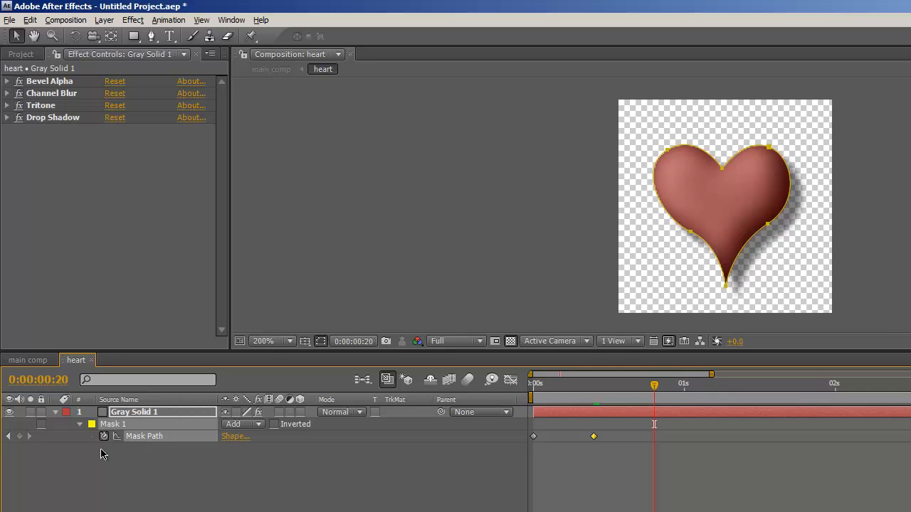
click(19, 437)
drag(654, 424, 835, 424)
click(19, 436)
At 0:00:00:05, move the heart mask's points outward to give the heart a fatter shape
drag(835, 388, 563, 388)
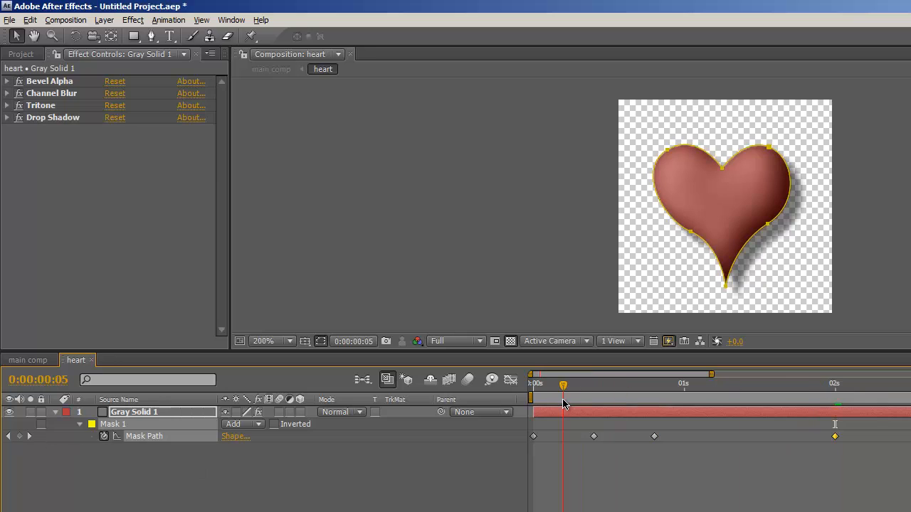
click(723, 170)
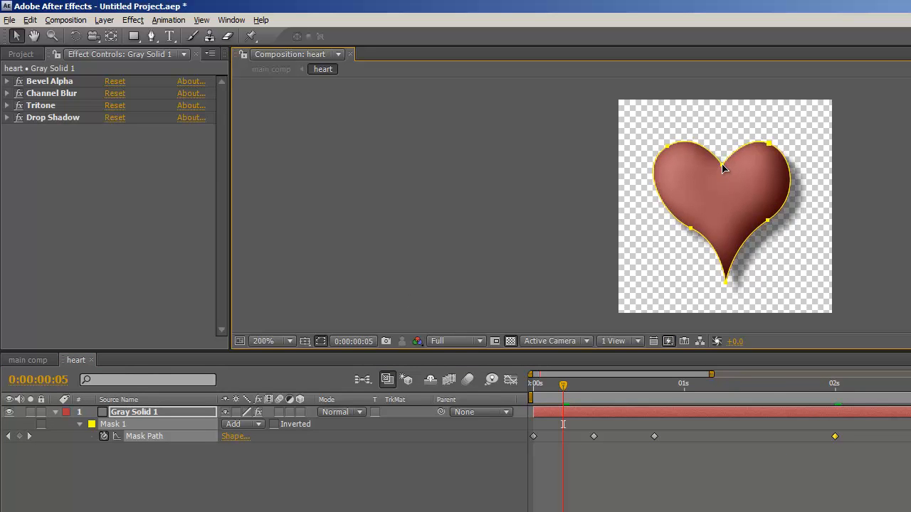
key(ctrl+z)
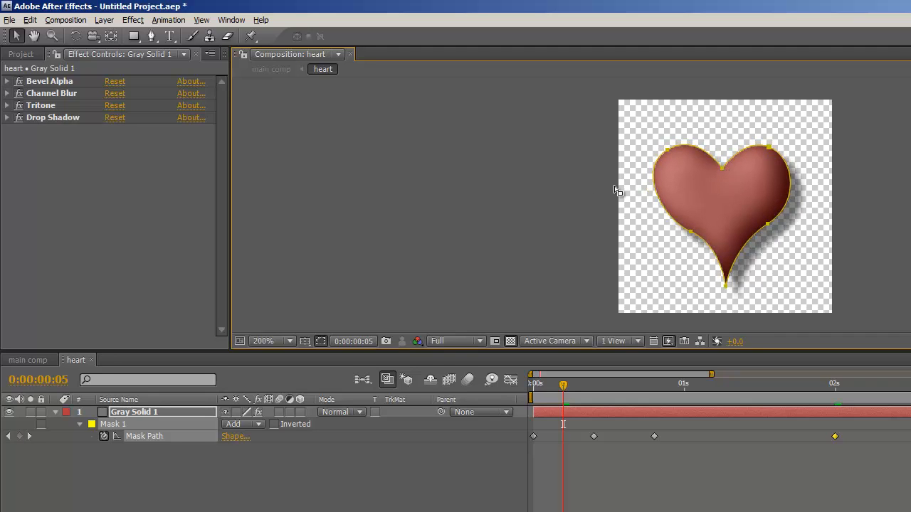
click(587, 192)
drag(722, 169, 783, 143)
drag(767, 227, 774, 233)
drag(692, 233, 669, 243)
drag(671, 153, 693, 125)
Refine the fatter heart's curve handles and points to straighten the lower edges and round both lobes
drag(635, 169, 628, 173)
drag(640, 226, 644, 219)
drag(775, 232, 749, 263)
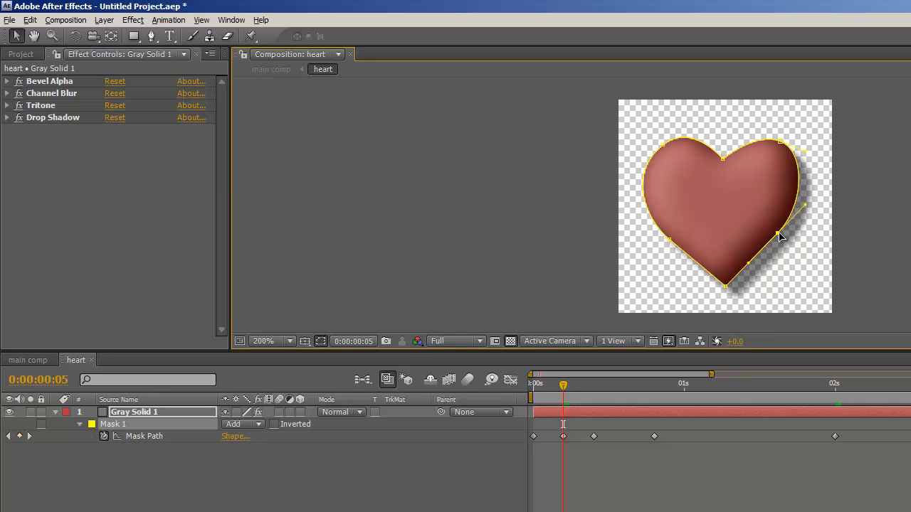
drag(778, 233, 780, 233)
drag(781, 142, 782, 146)
click(751, 134)
click(781, 148)
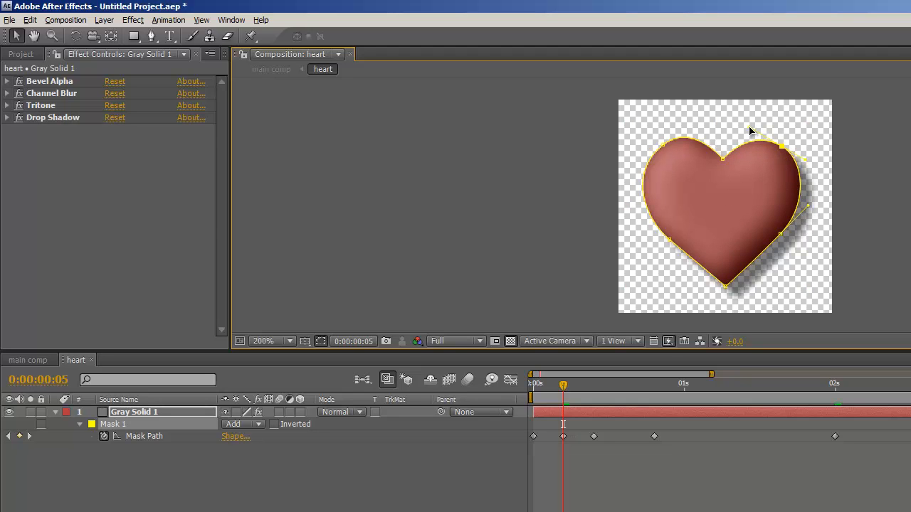
Copy the fat-heart Mask Path keyframe from 0:00:00:05 and paste it at 0:00:00:15
drag(563, 388, 823, 417)
click(563, 437)
key(ctrl+c)
key(ctrl+v)
Copy the heartbeat's Mask Path keyframes and paste them at two-second intervals up to 6 seconds
key(minus)
key(minus)
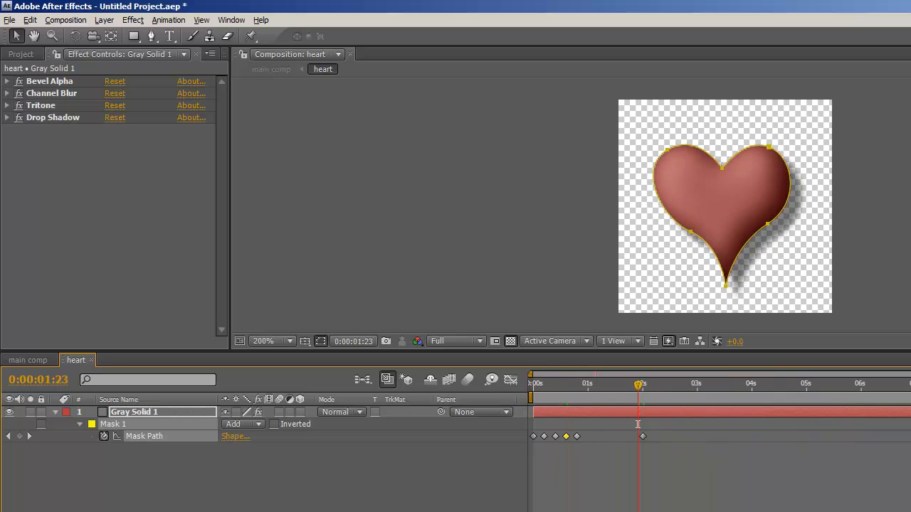
drag(662, 452, 529, 429)
drag(637, 385, 862, 402)
key(ctrl+v)
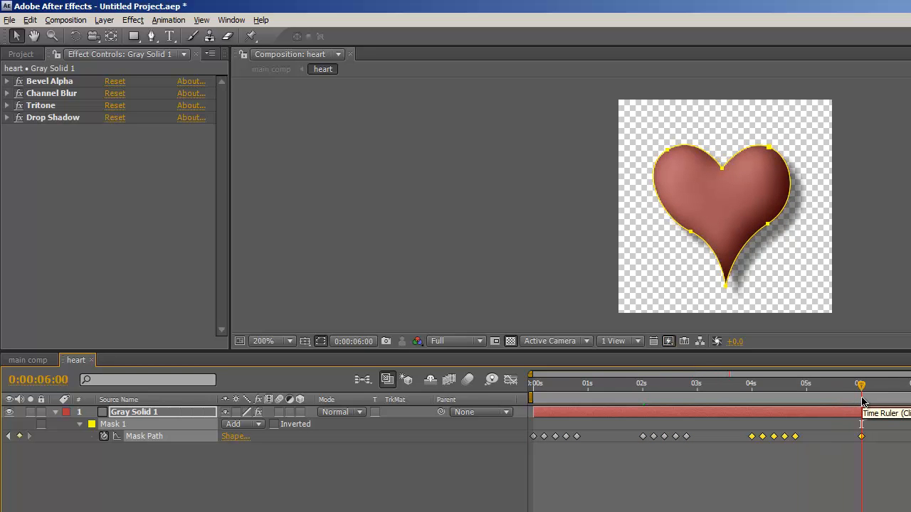
key(ctrl+v)
Copy the full run of heartbeat keyframes, paste it from 8 seconds onward to extend the beating, and preview the heart
drag(909, 450, 519, 425)
drag(865, 392, 910, 393)
key(minus)
key(ctrl+v)
key(KP_0)
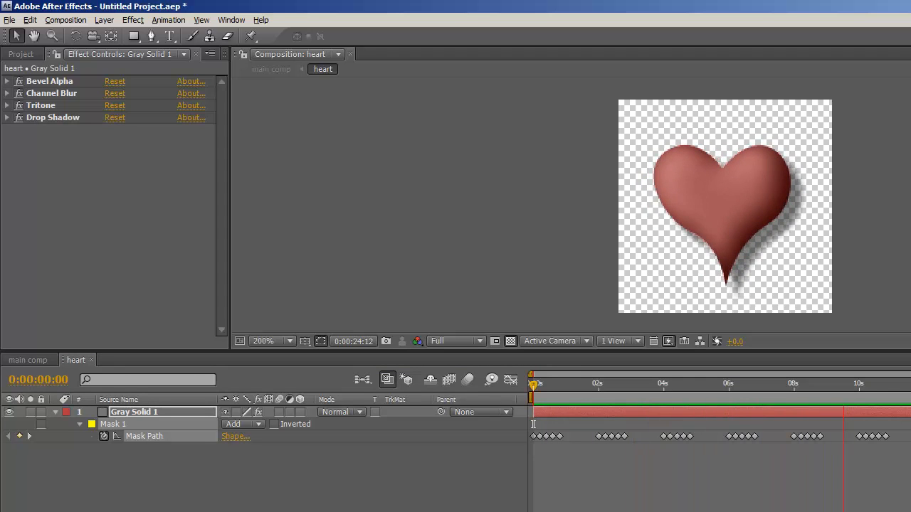
Preview the main comp, and set the particles' Layer Map time offset type to Relative Random with a Random Time of 2
click(40, 363)
key(KP_0)
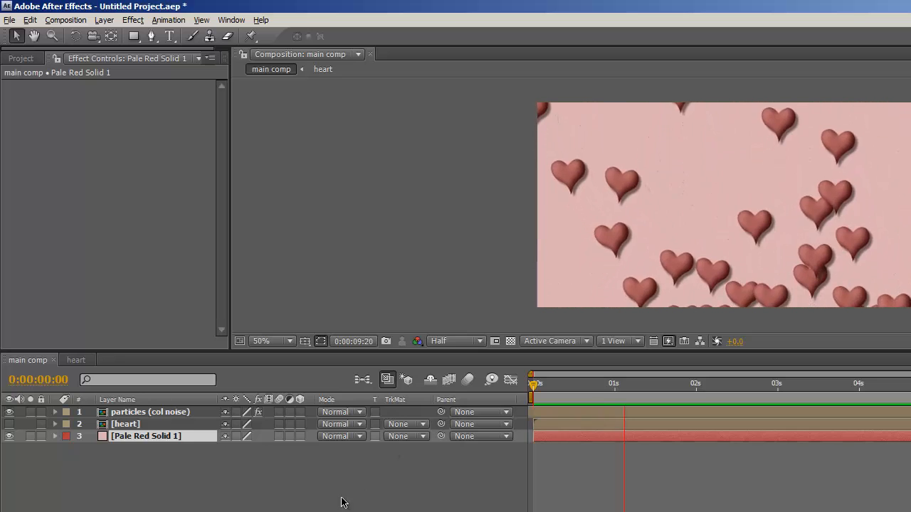
key(space)
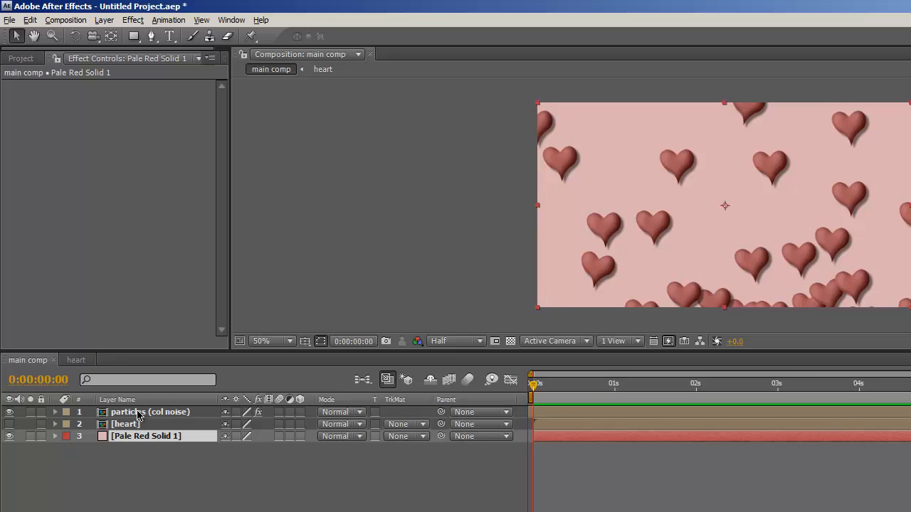
click(139, 415)
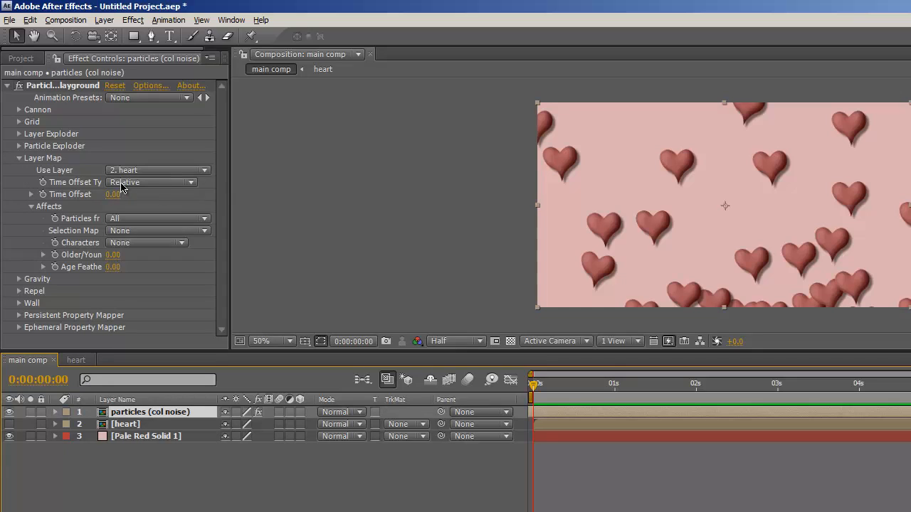
click(193, 184)
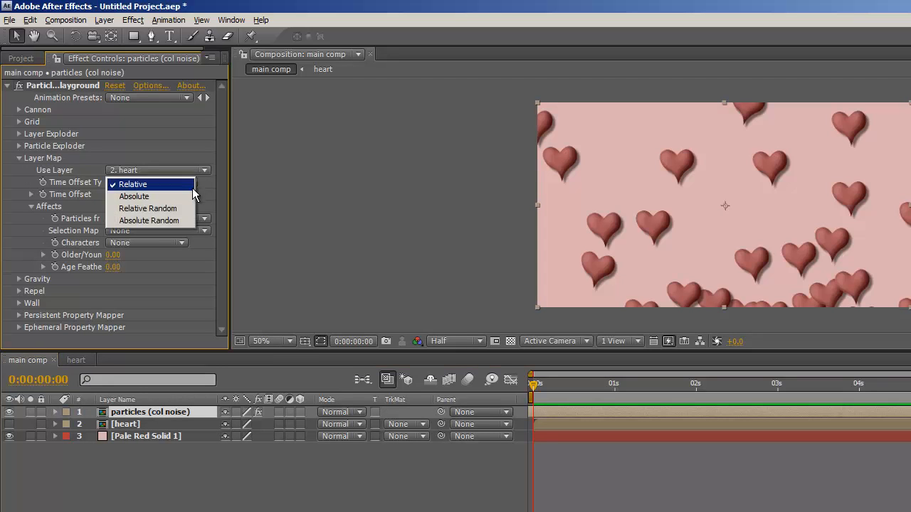
click(150, 208)
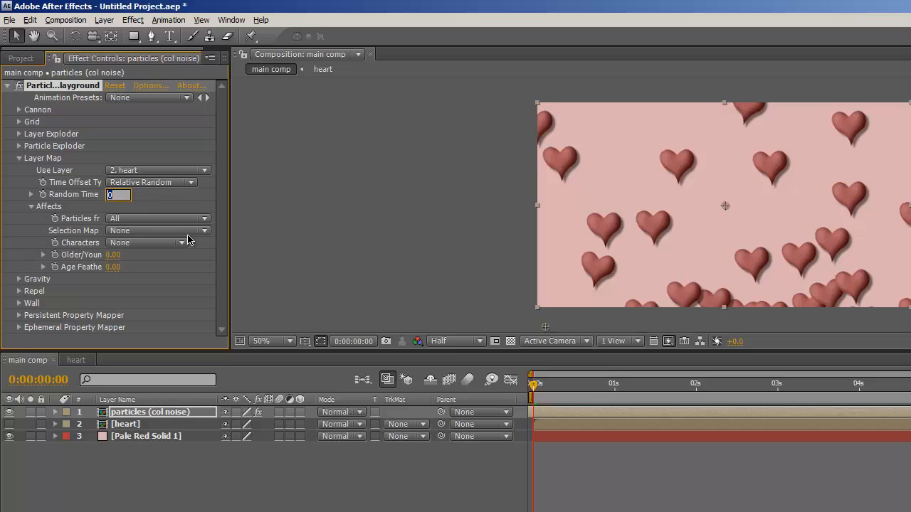
key(Return)
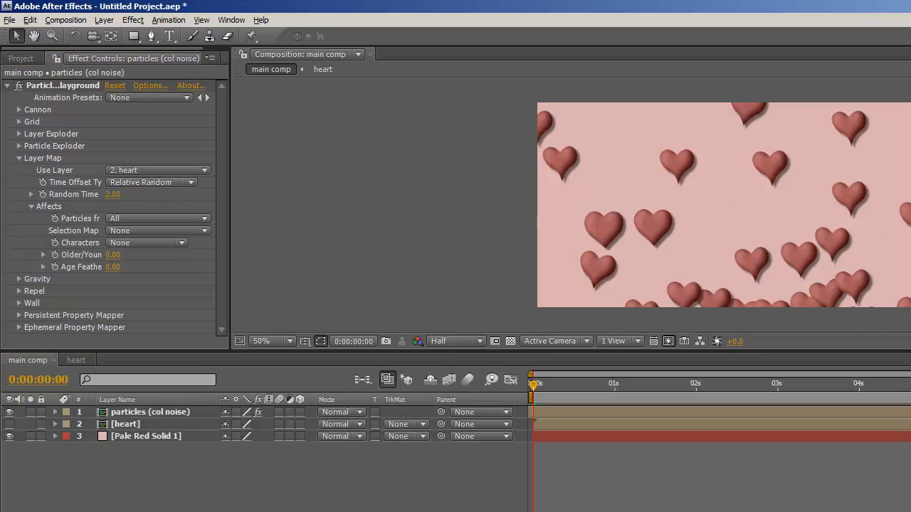
In the heart comp, start keyframing the Tritone Highlights and Midtones colours of Gray Solid 1 at 0:00:00:00
key(space)
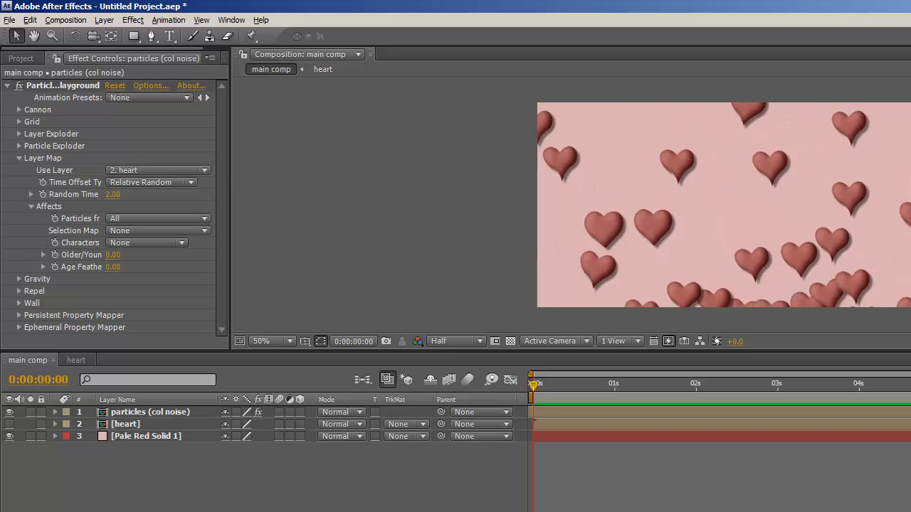
click(74, 360)
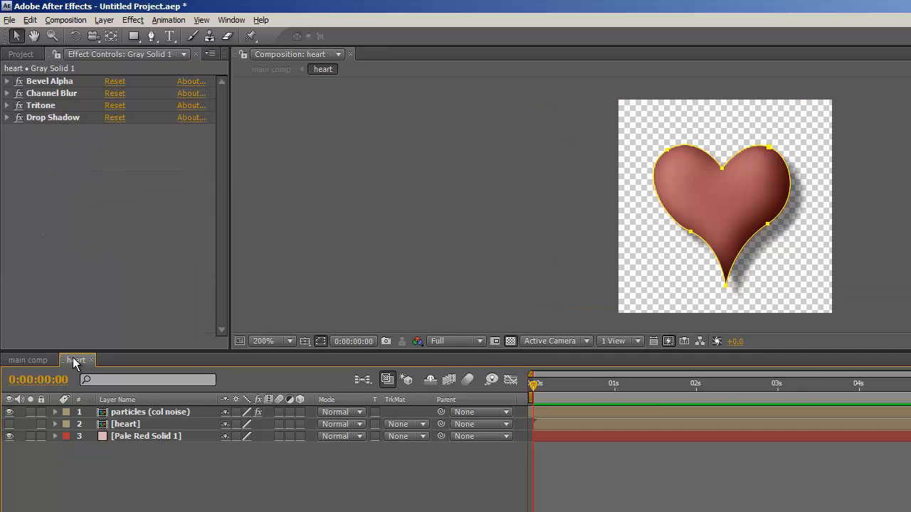
click(56, 412)
click(129, 415)
key(m)
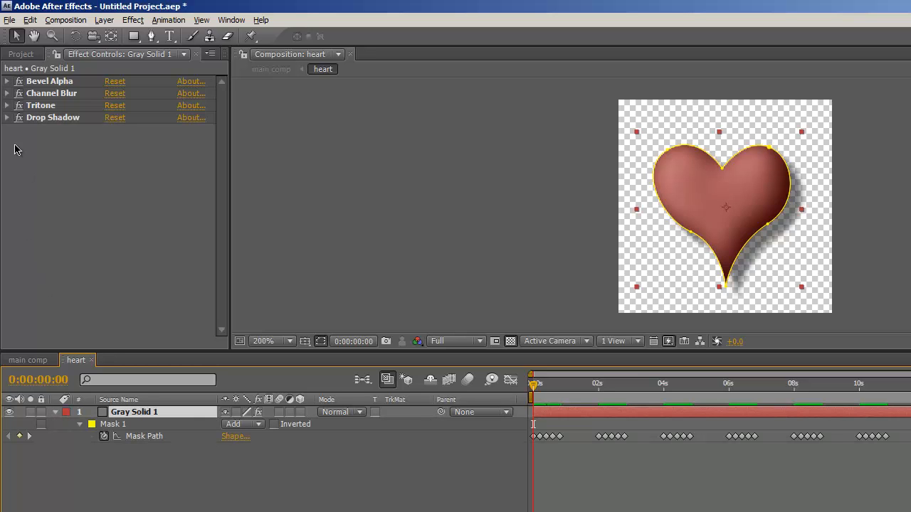
click(8, 105)
mouse_move(534, 385)
mouse_down()
mouse_move(579, 385)
mouse_move(530, 385)
mouse_up()
click(31, 131)
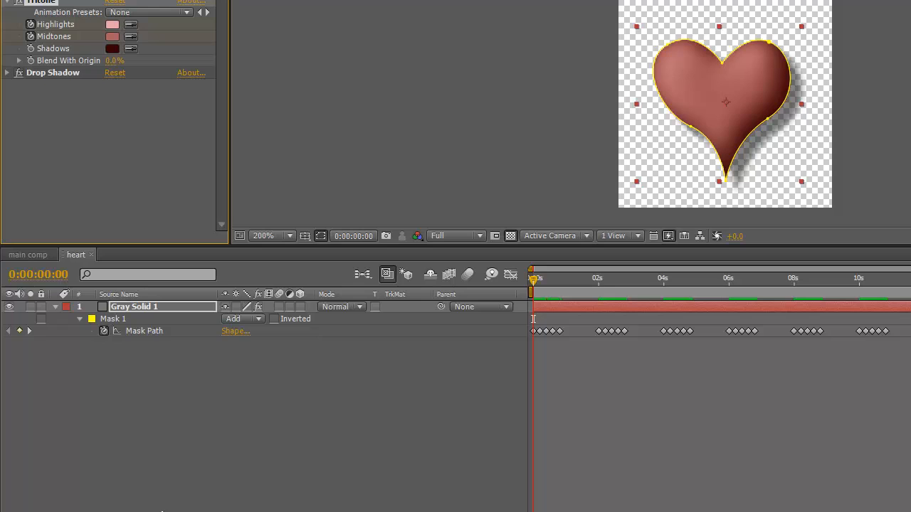
Reveal the heart layer's keyframed properties and add Highlights and Midtones keyframes holding the current colours at 0:00:00:10
click(145, 307)
key(u)
key(u)
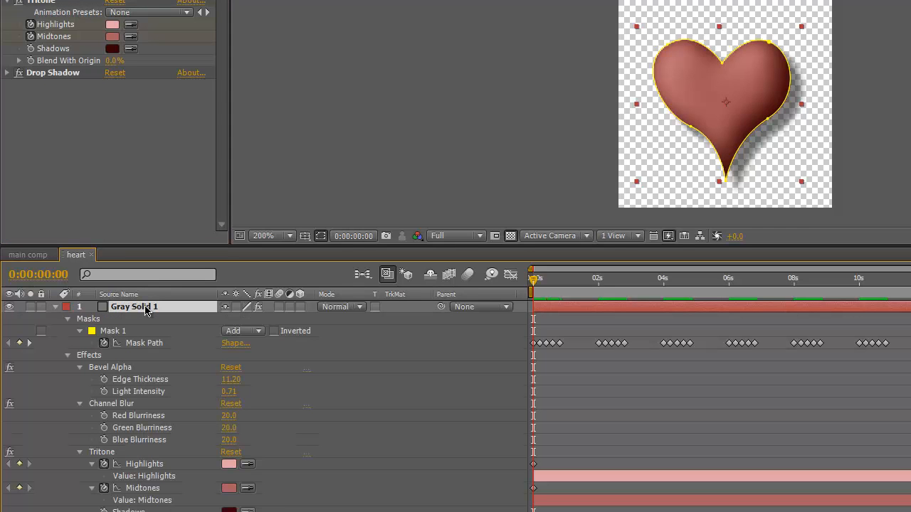
key(u)
key(u)
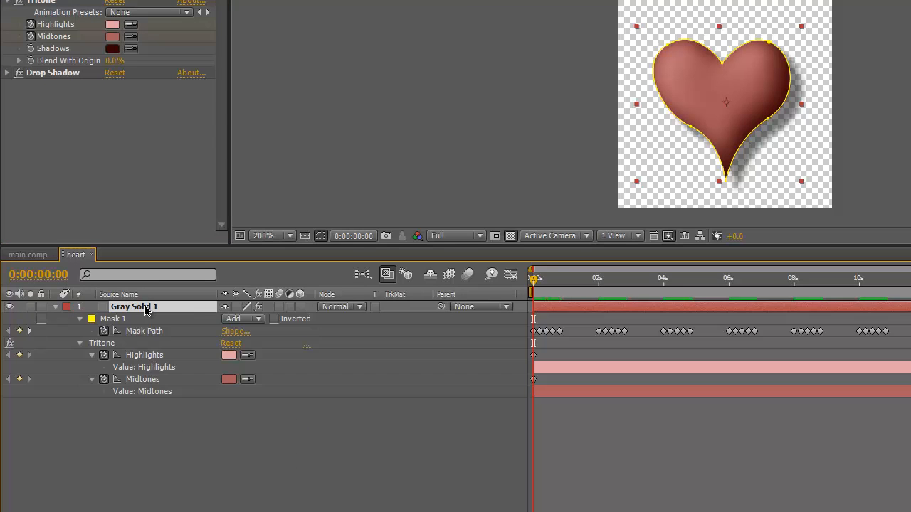
key(equal)
key(equal)
key(equal)
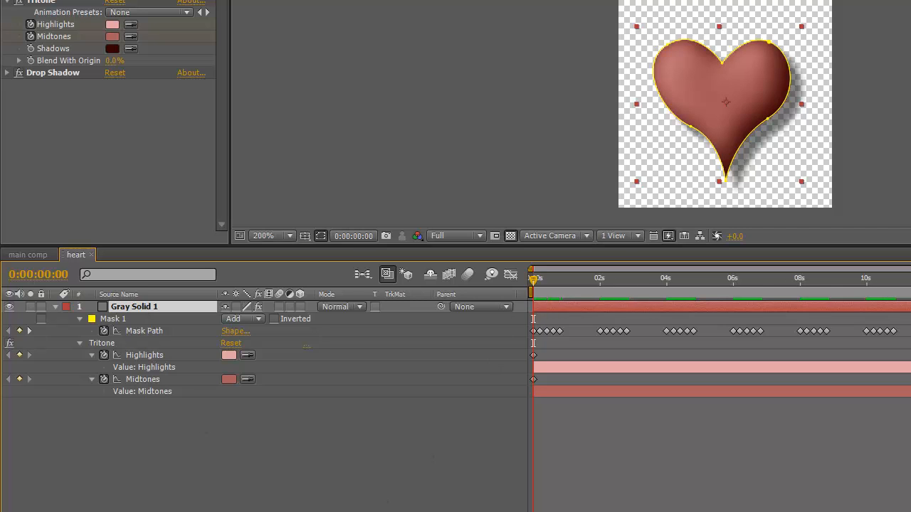
key(shift+Page_Down)
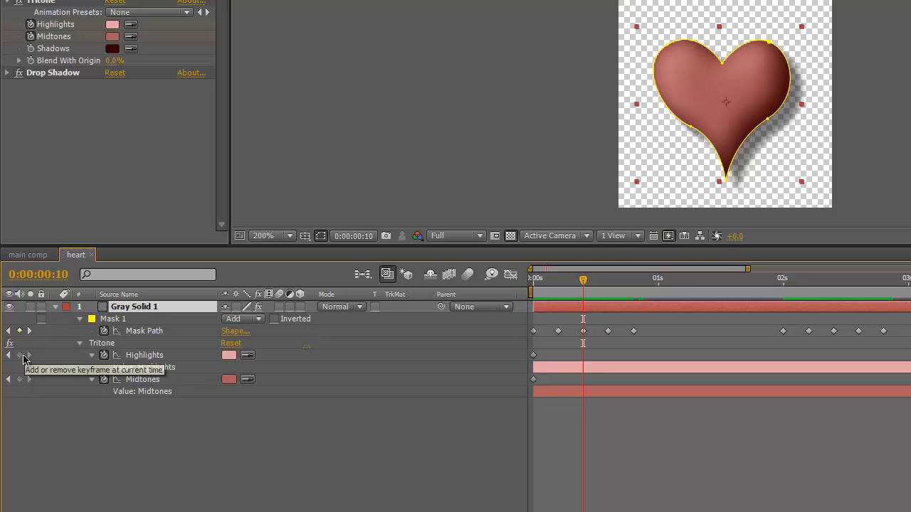
click(19, 355)
click(19, 379)
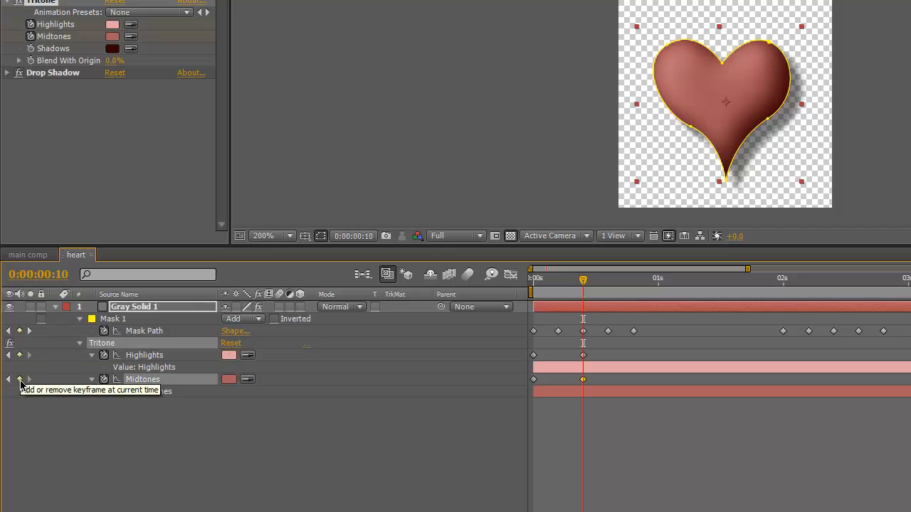
Add Highlights and Midtones keyframes with the same resting colours at 0:00:00:20 and at 2 seconds
drag(583, 280, 559, 285)
click(19, 355)
click(19, 379)
click(19, 355)
click(19, 380)
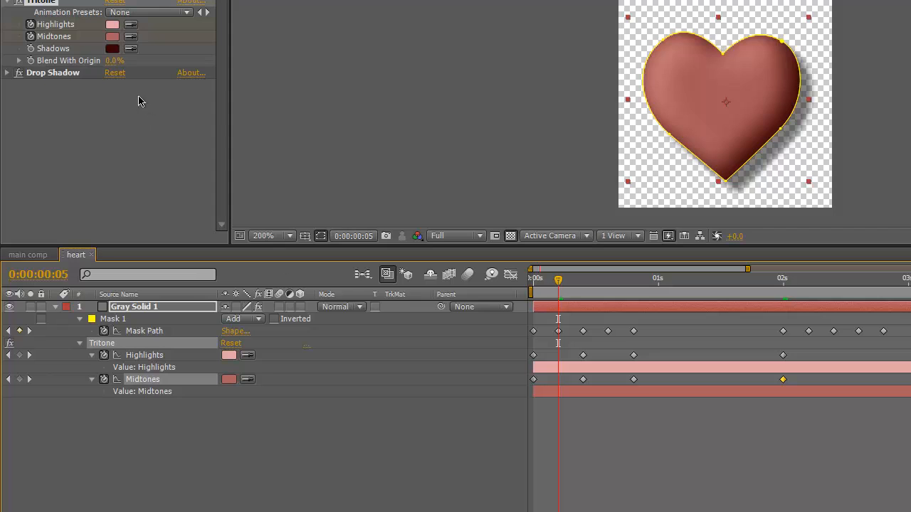
At 0:00:00:05, set the Tritone Highlights to white (FFFFFF) and the Midtones to bright red (FF5252)
click(113, 24)
drag(136, 134, 92, 103)
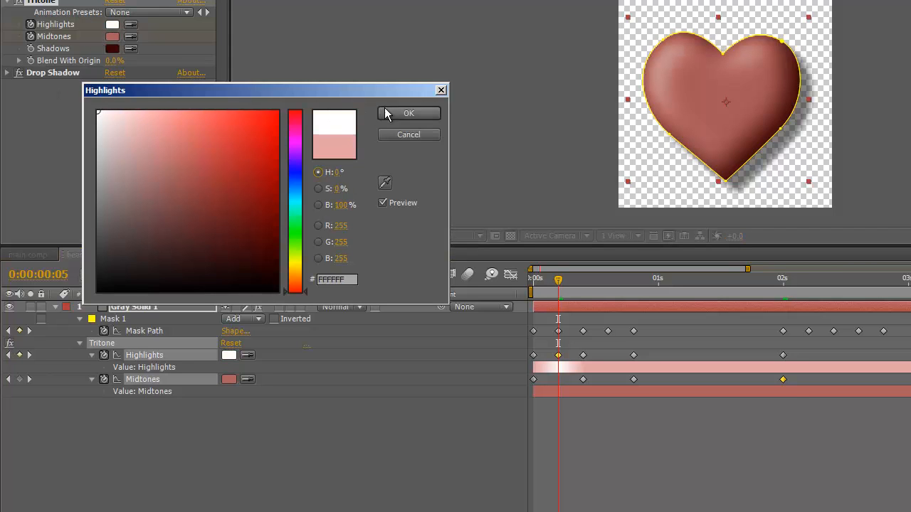
click(409, 116)
click(114, 38)
drag(175, 156, 220, 111)
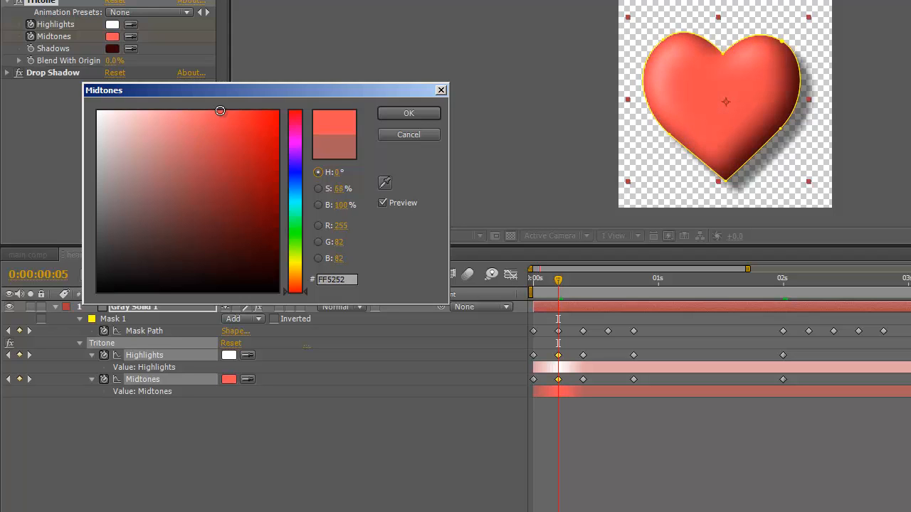
click(390, 117)
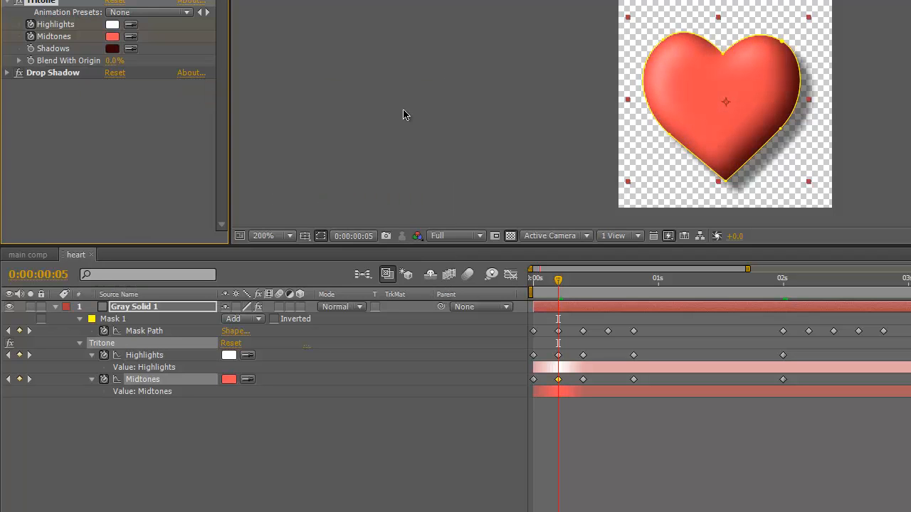
Copy the bright Highlights and Midtones keyframes from 0:00:00:05 and paste them at 0:00:00:15
click(558, 355)
shift+click(559, 379)
drag(557, 280, 165, 392)
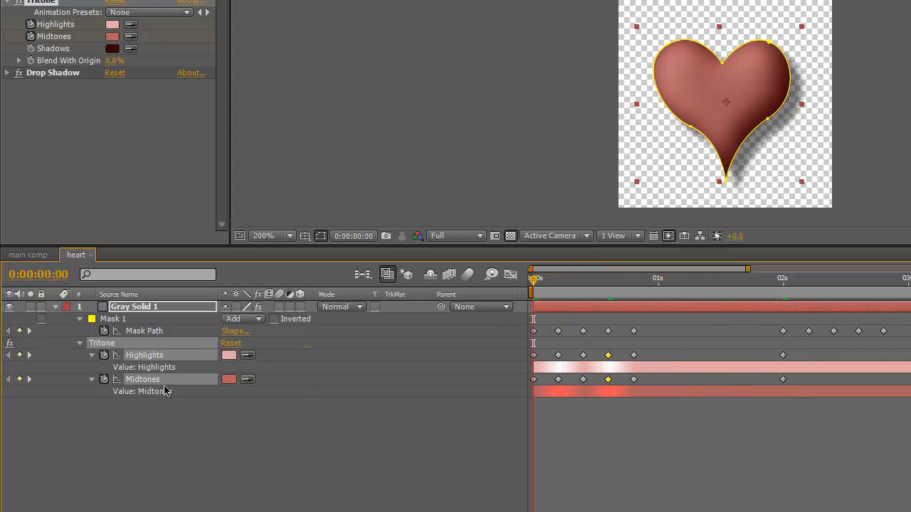
Add the expression loopOut("cycle") to both the Tritone Highlights and Midtones so the colour pulse repeats
alt+click(103, 358)
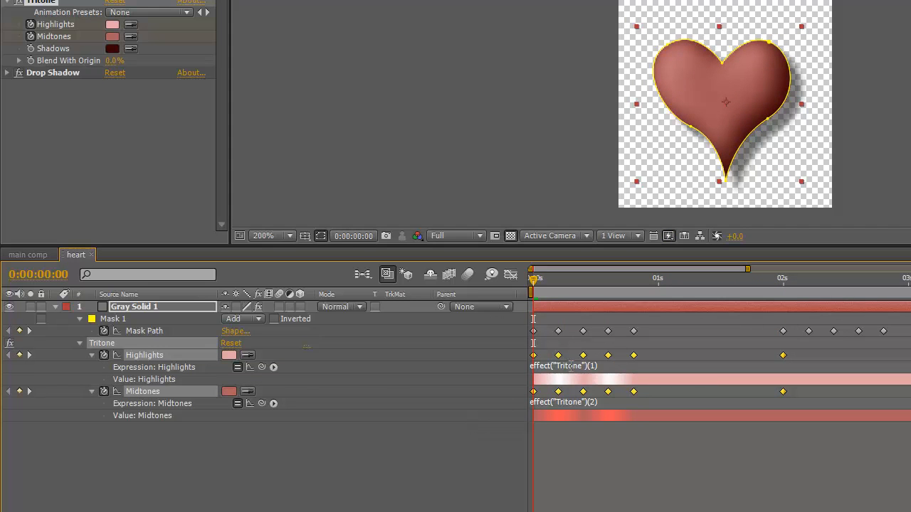
click(572, 365)
text(loopOut("cycle)
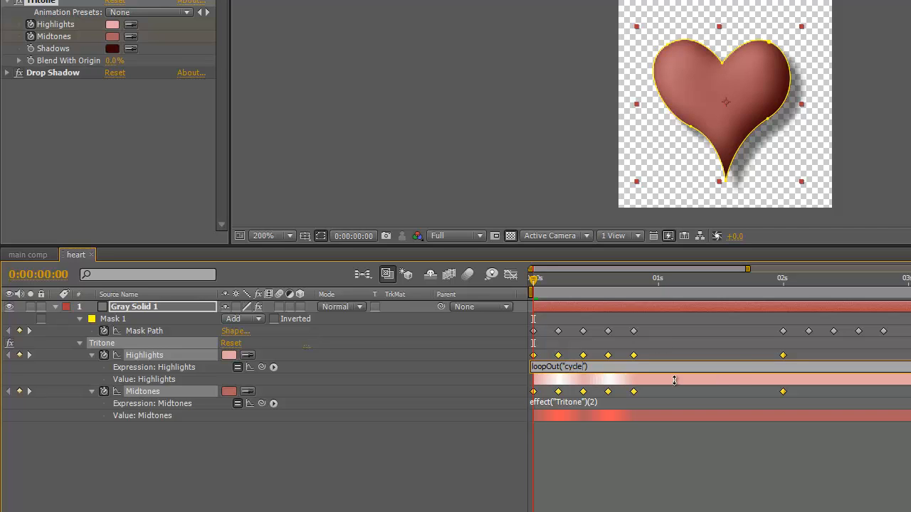
drag(590, 366, 453, 365)
click(624, 400)
key(ctrl+v)
click(458, 128)
Preview the looping colour pulse in the heart comp and on the rising particles in the main comp
key(space)
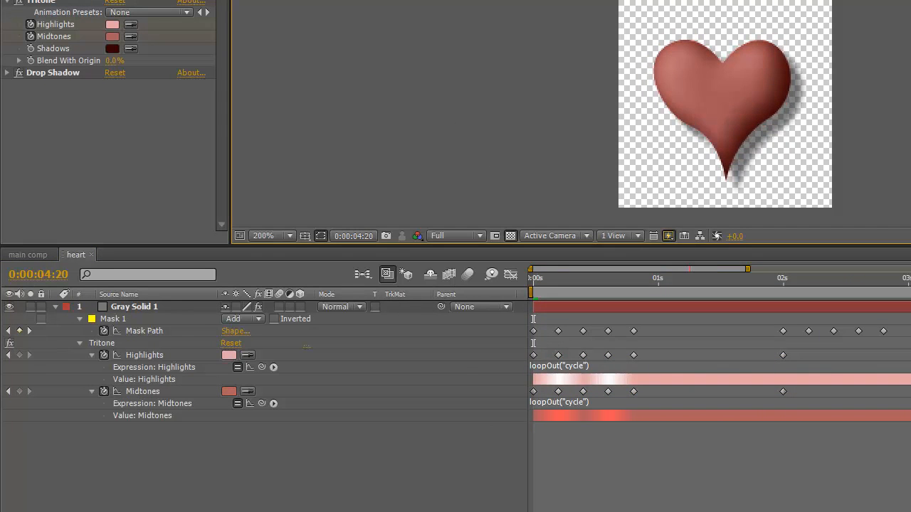
key(minus)
key(minus)
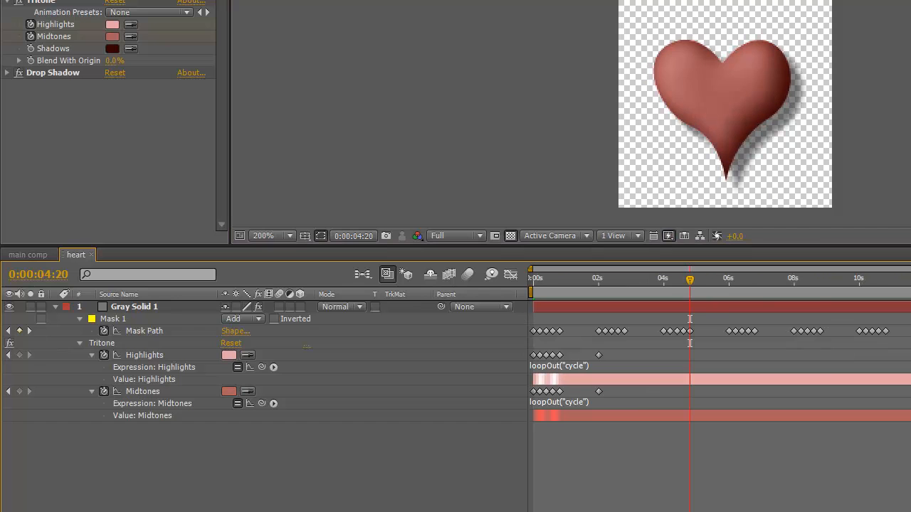
key(Home)
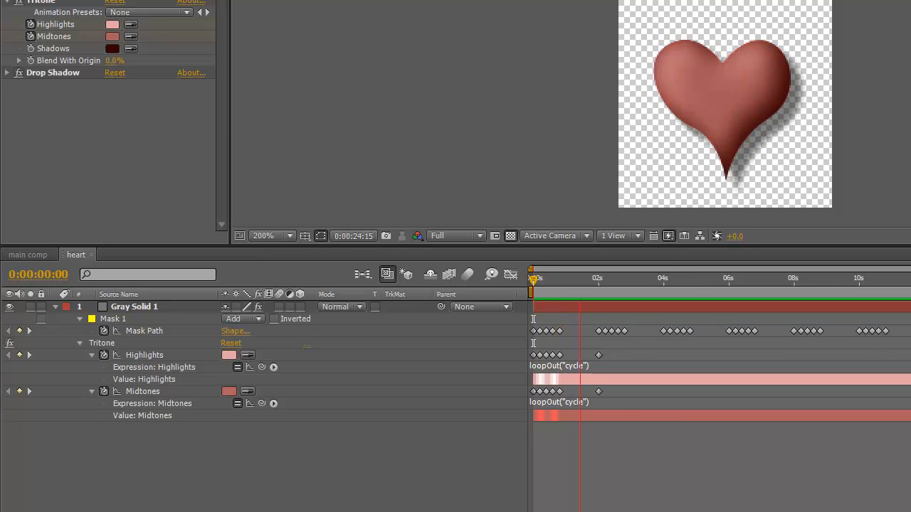
click(33, 256)
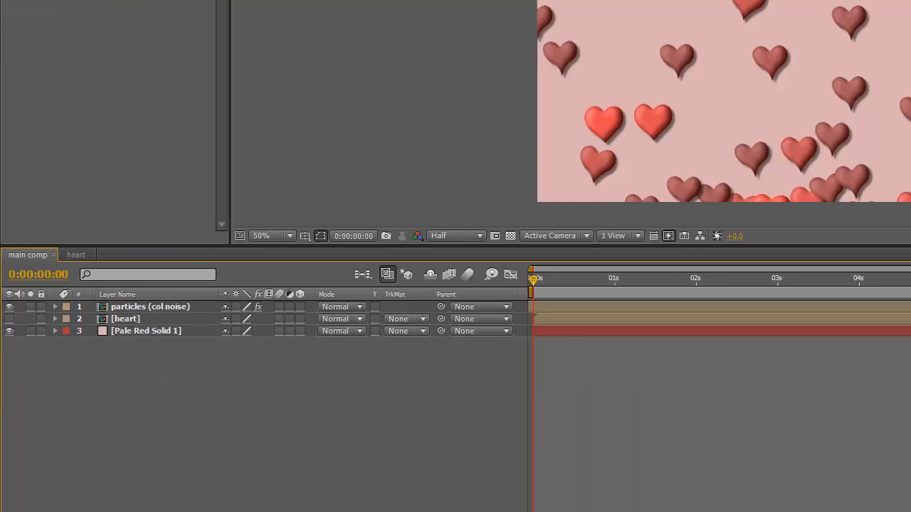
key(KP_0)
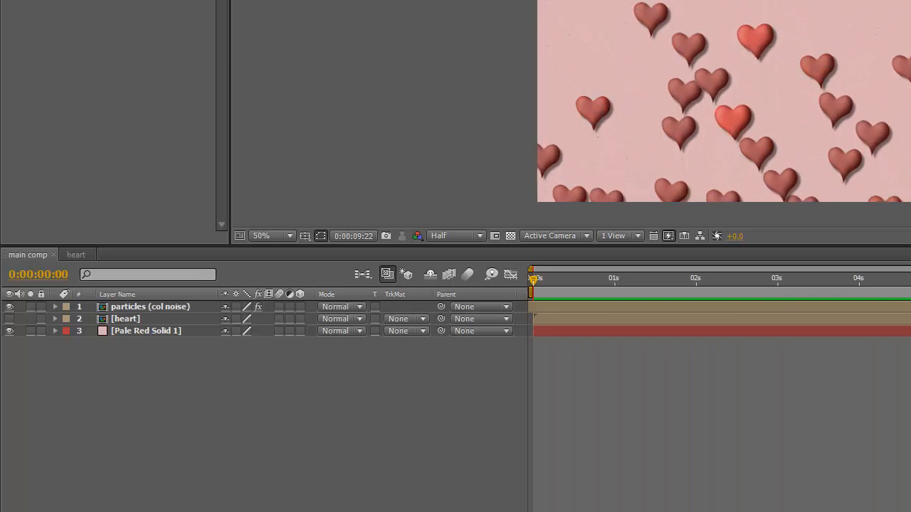
Enlarge the composition viewer and show the main comp at 100% magnification and Full resolution
drag(312, 248, 281, 426)
click(281, 425)
click(274, 511)
click(475, 418)
click(455, 452)
Purge all cached memory before previewing the main comp at full quality
click(14, 0)
mouse_move(61, 137)
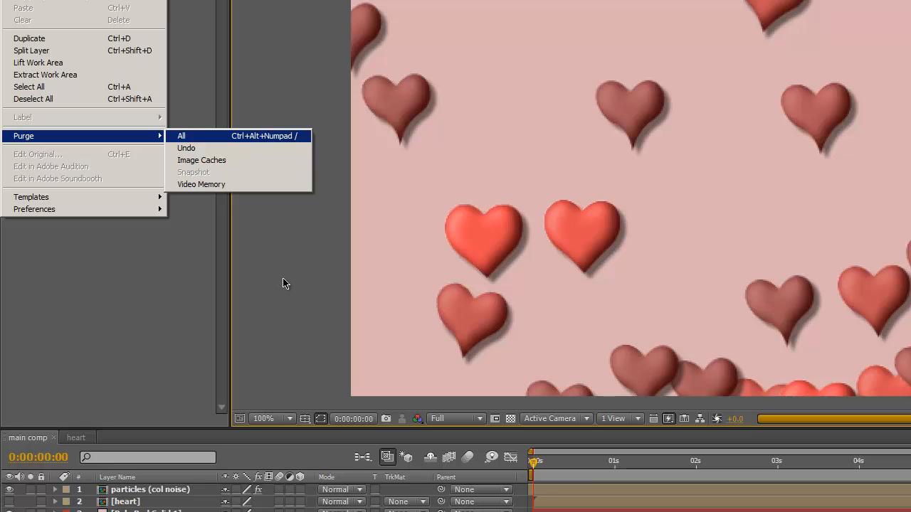
key(Return)
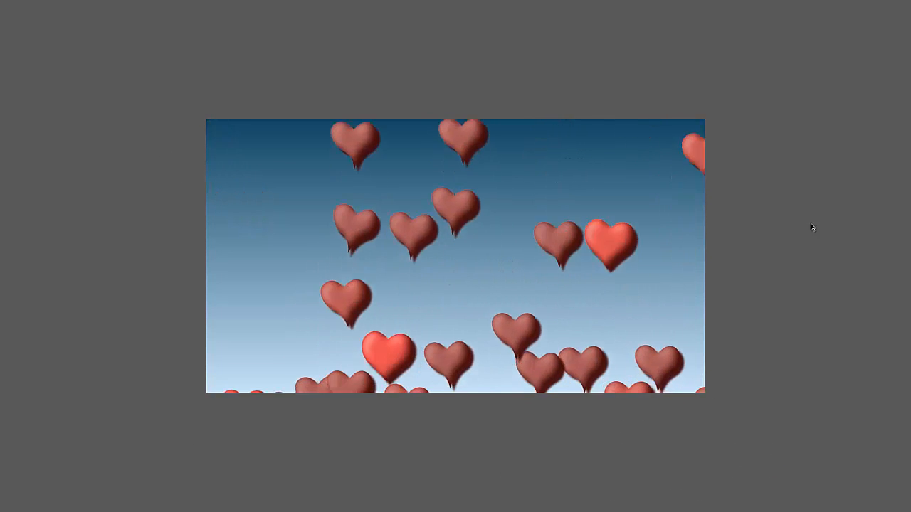